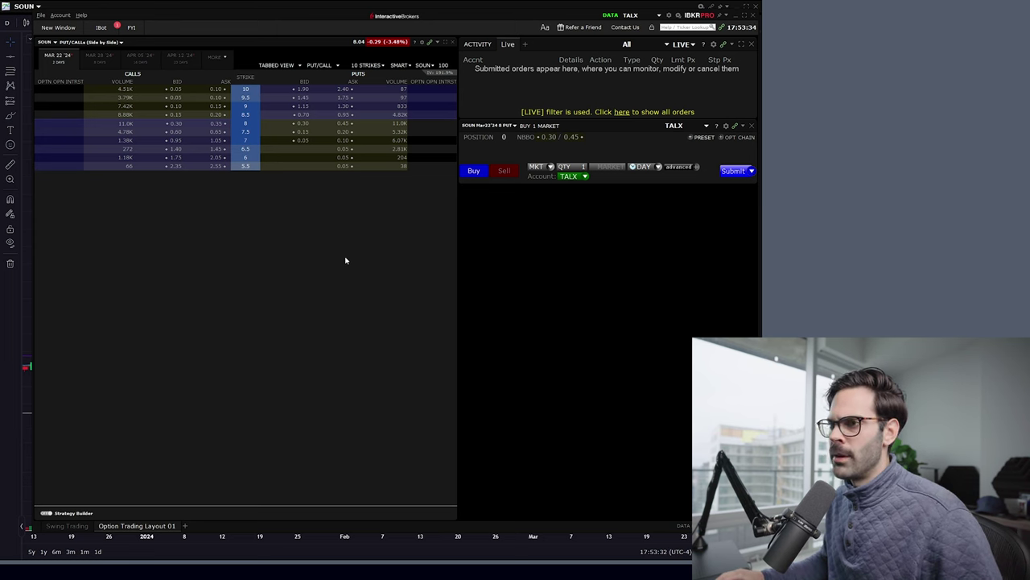
Open a new Advanced Chart window and close it again.
{"action": "left_click", "coordinate": [65, 36]}
{"action": "mouse_move", "coordinate": [164, 187]}
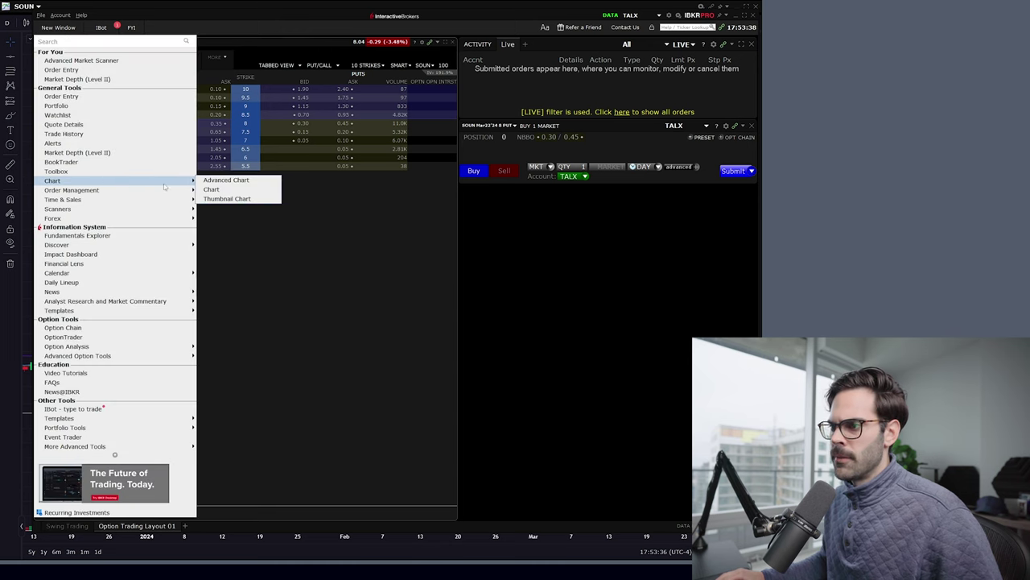
{"action": "left_click", "coordinate": [246, 183]}
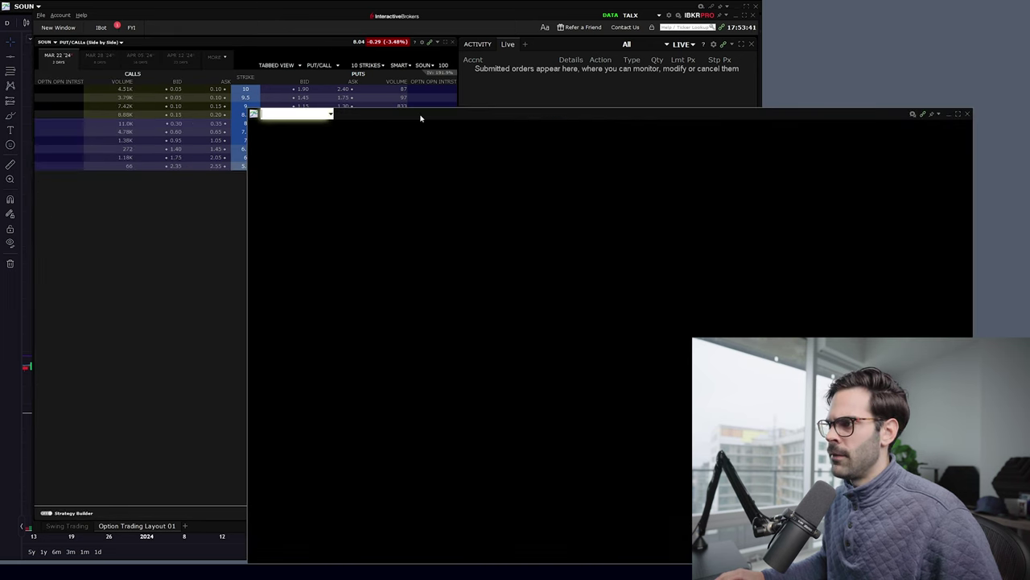
{"action": "left_click_drag", "start_coordinate": [421, 118], "coordinate": [283, 65]}
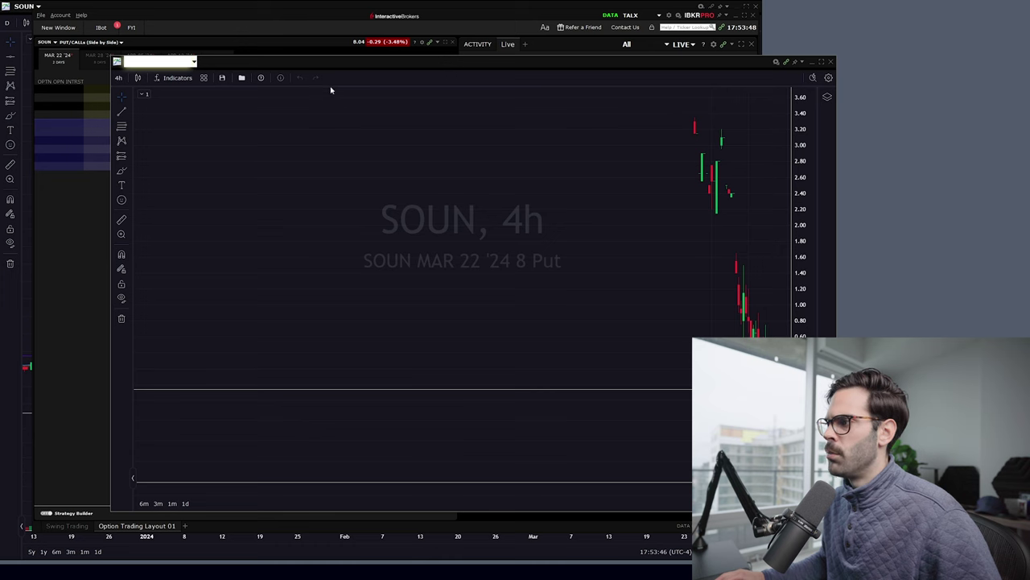
{"action": "left_click", "coordinate": [833, 62]}
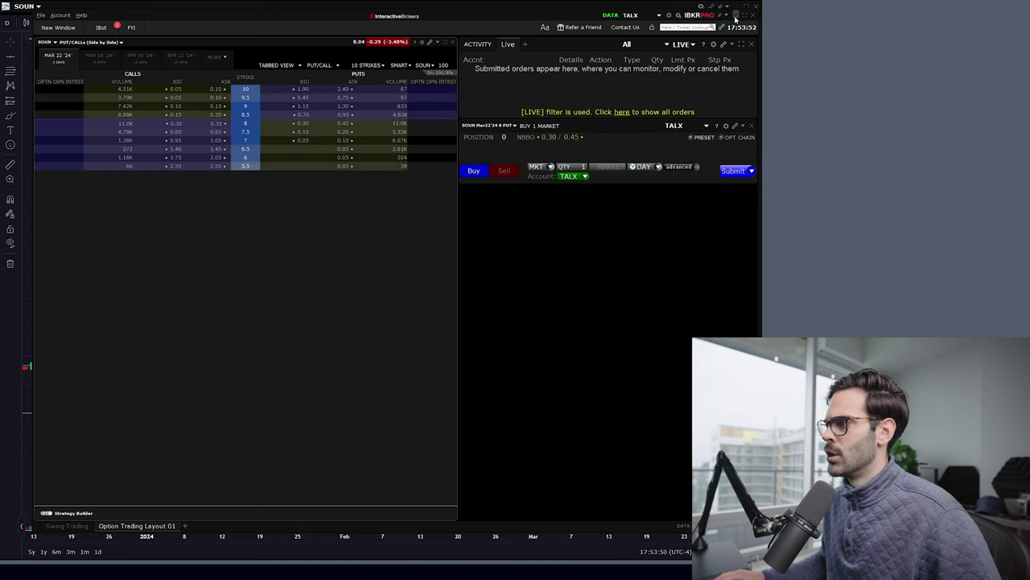
Minimize the option trading workspace to reach the SOUN daily chart and look over its available time intervals.
{"action": "left_click", "coordinate": [735, 18]}
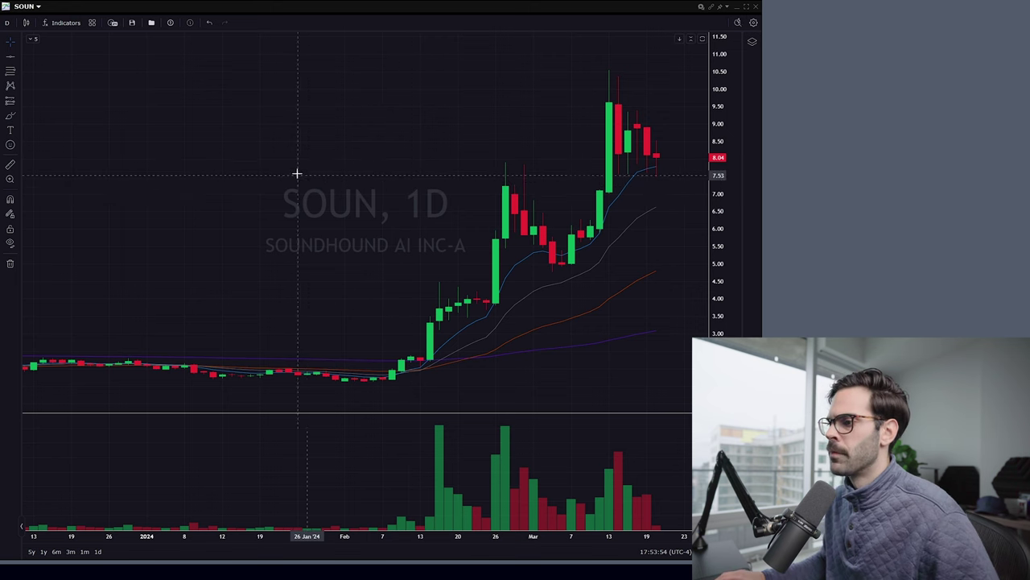
{"action": "scroll", "coordinate": [285, 172], "scroll_direction": "down", "scroll_amount": 1}
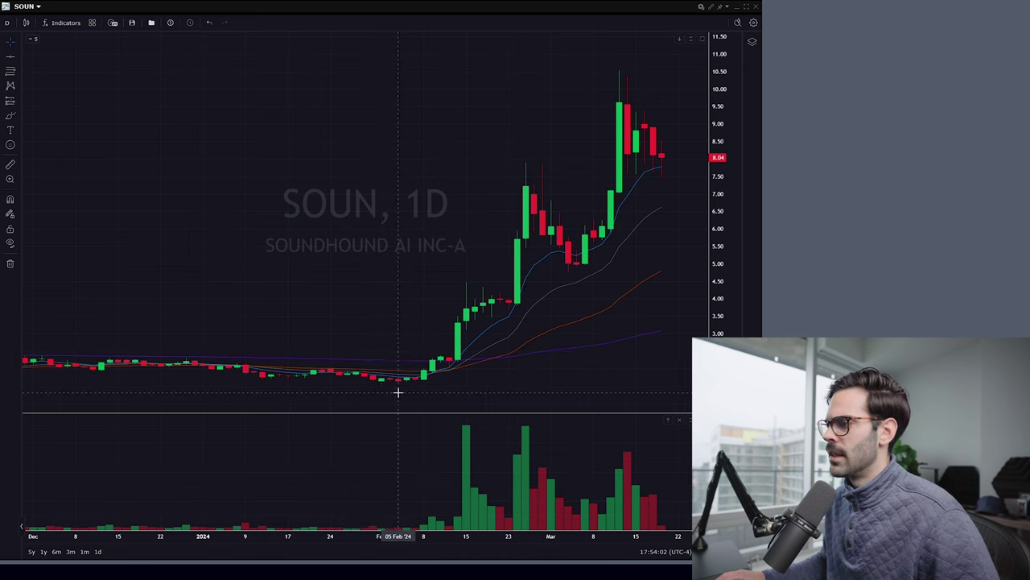
{"action": "scroll", "coordinate": [397, 392], "scroll_direction": "down", "scroll_amount": 1}
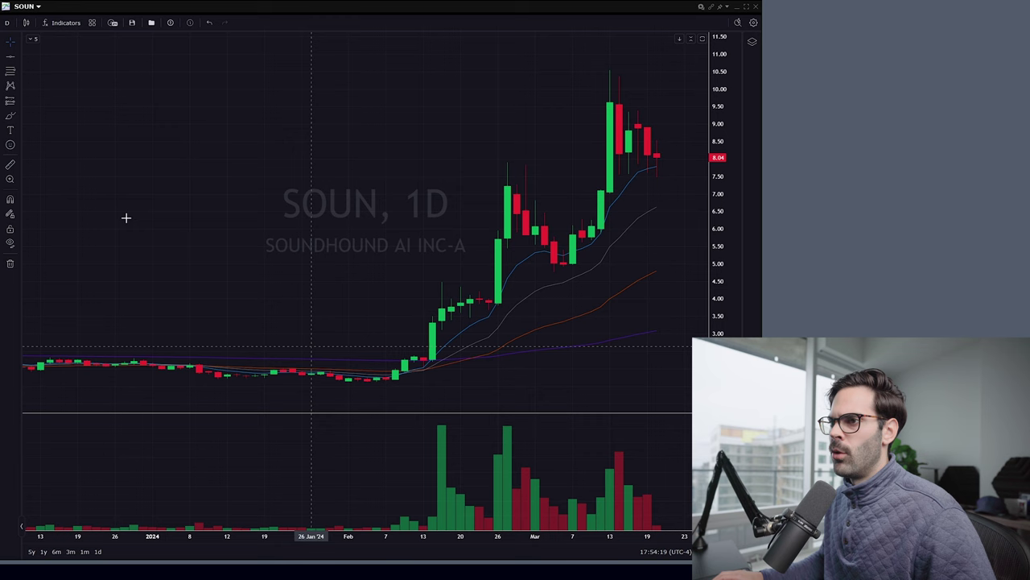
{"action": "left_click", "coordinate": [7, 24]}
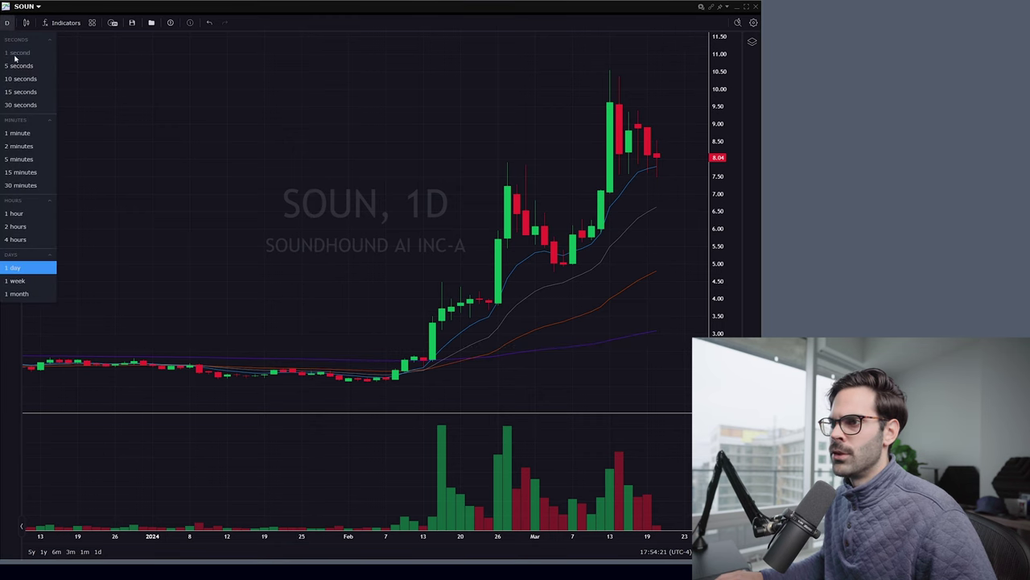
{"action": "left_click", "coordinate": [190, 72]}
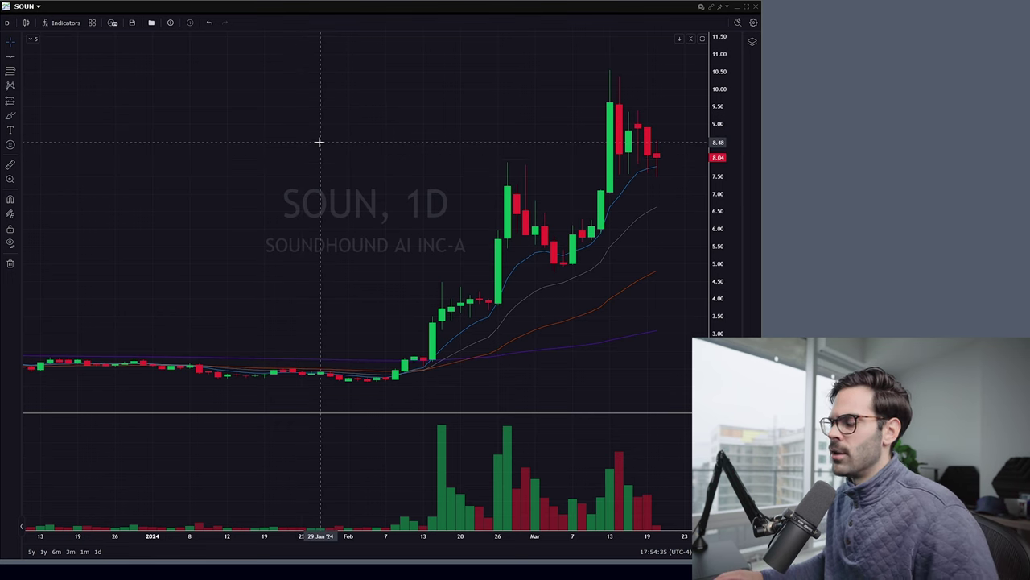
Open the chart settings at the candle symbol options and move the dialog away from the recent candles.
{"action": "right_click", "coordinate": [352, 145]}
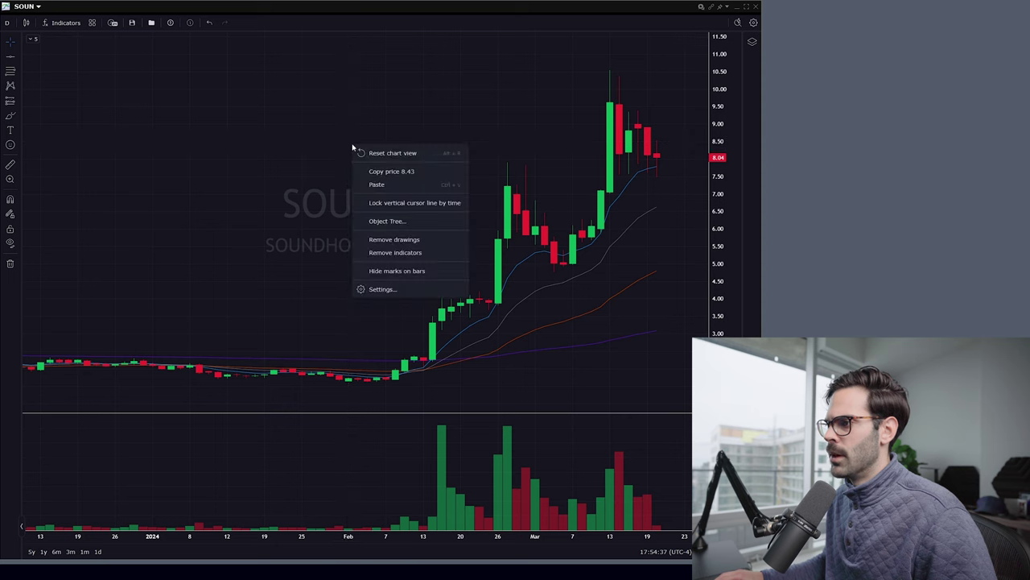
{"action": "left_click", "coordinate": [346, 120]}
{"action": "right_click", "coordinate": [347, 125]}
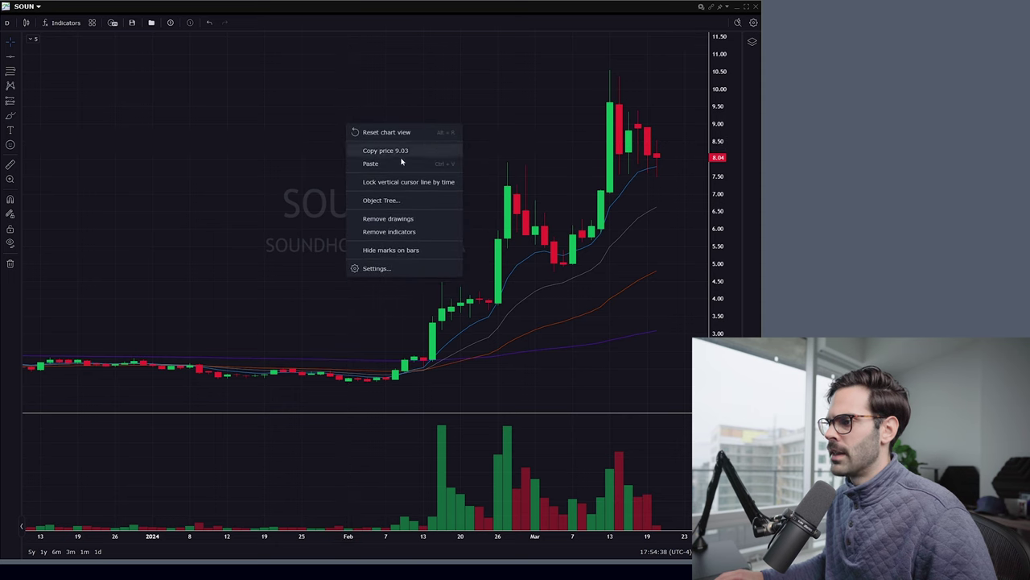
{"action": "left_click", "coordinate": [370, 268]}
{"action": "left_click_drag", "start_coordinate": [436, 160], "coordinate": [450, 50]}
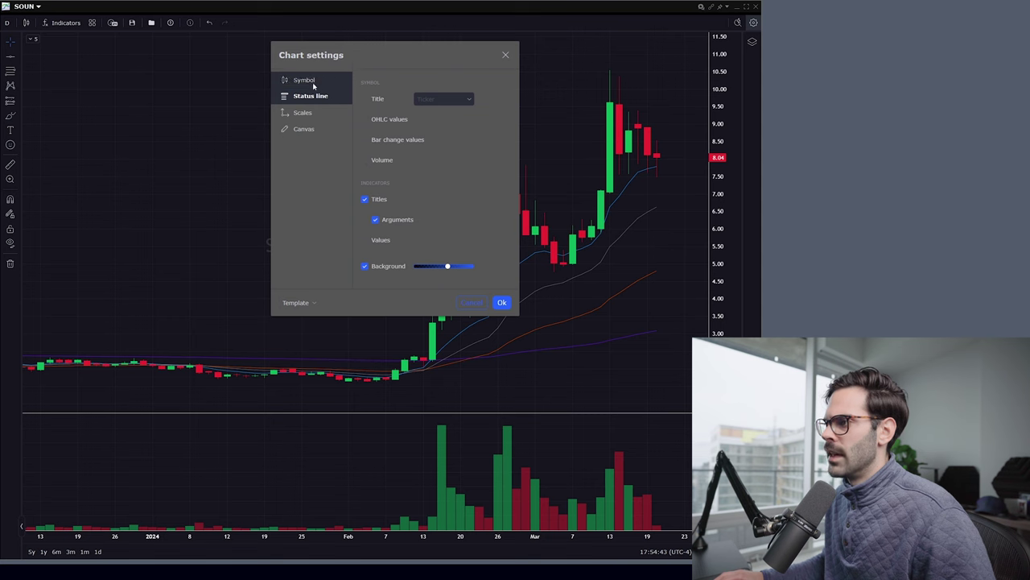
{"action": "left_click", "coordinate": [310, 81]}
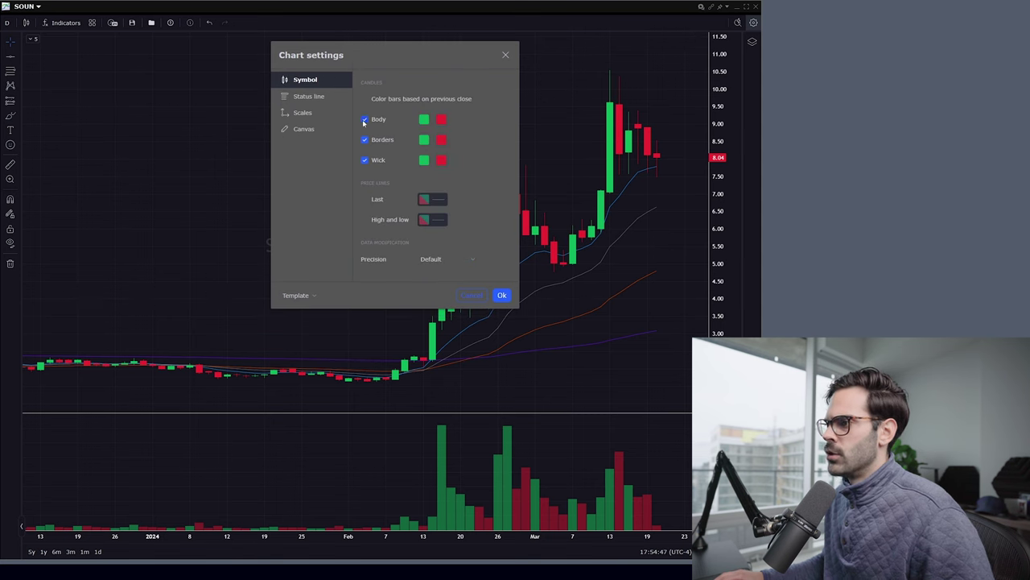
{"action": "left_click_drag", "start_coordinate": [393, 52], "coordinate": [213, 67]}
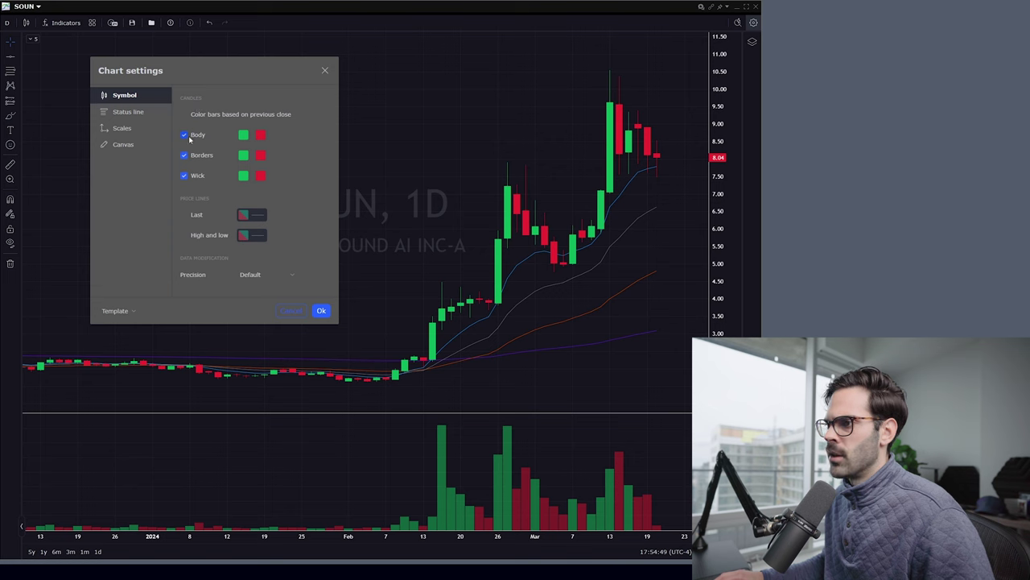
Try hiding the candle bodies and turn them back on.
{"action": "left_click", "coordinate": [185, 137]}
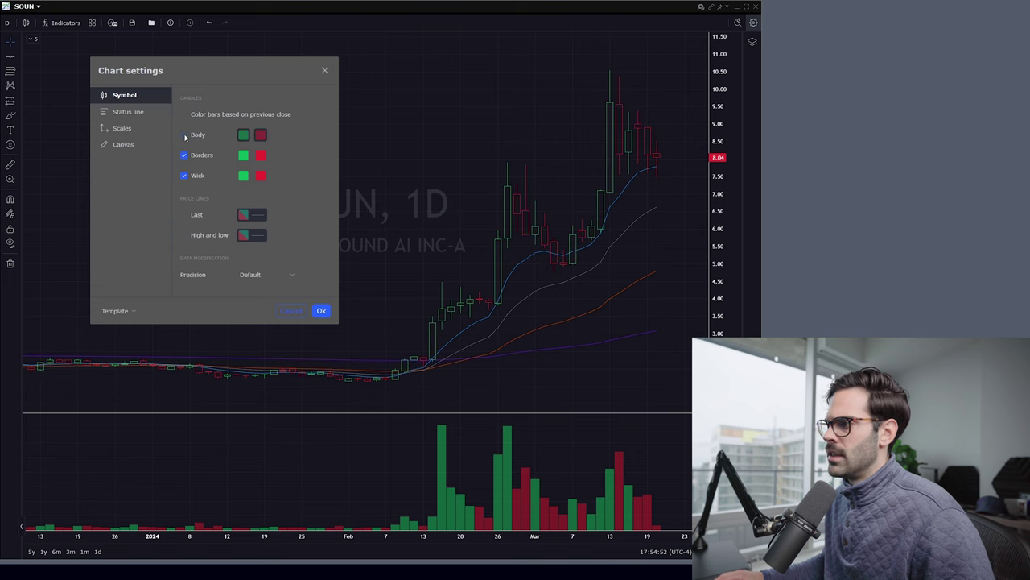
{"action": "left_click", "coordinate": [185, 137]}
{"action": "left_click", "coordinate": [185, 137]}
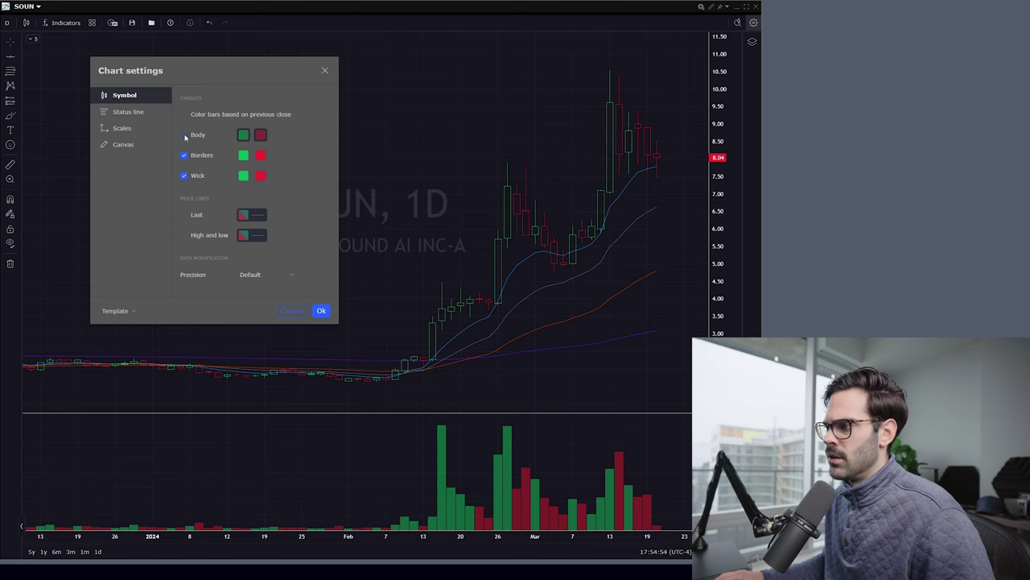
{"action": "left_click", "coordinate": [185, 137]}
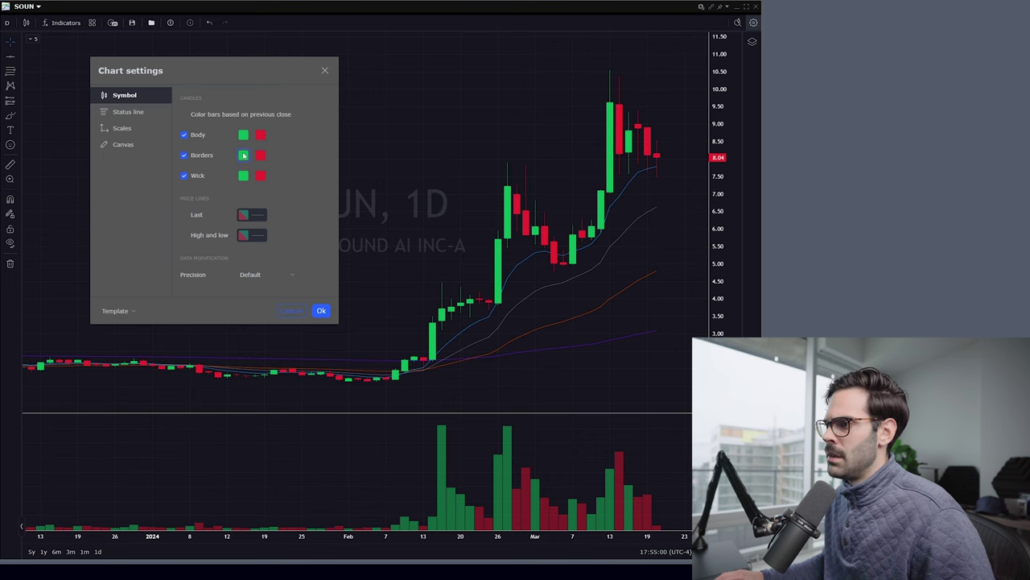
Add the green border colour of the rising candles to the custom colours.
{"action": "left_click", "coordinate": [243, 156]}
{"action": "left_click", "coordinate": [246, 261]}
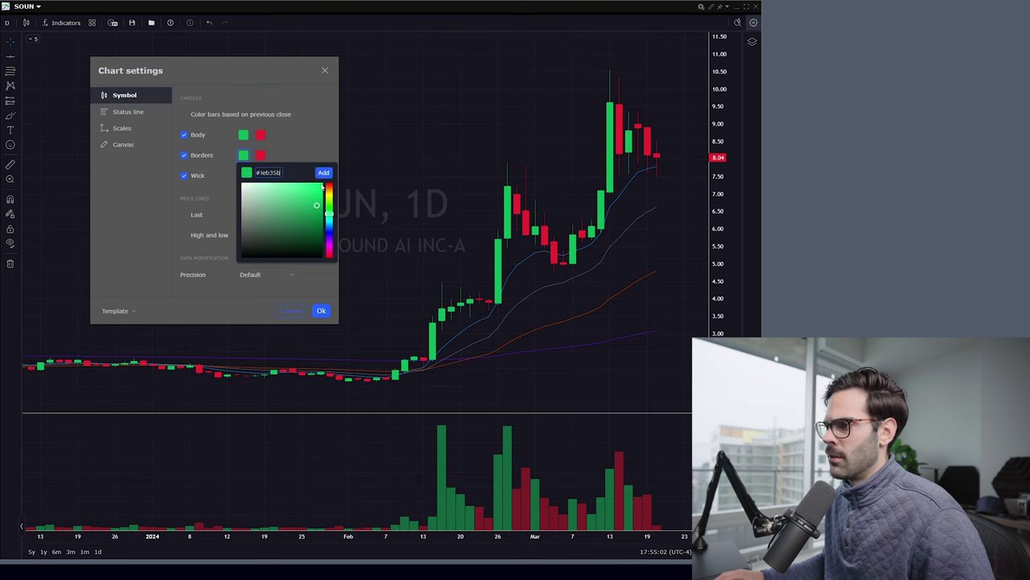
{"action": "left_click", "coordinate": [324, 173]}
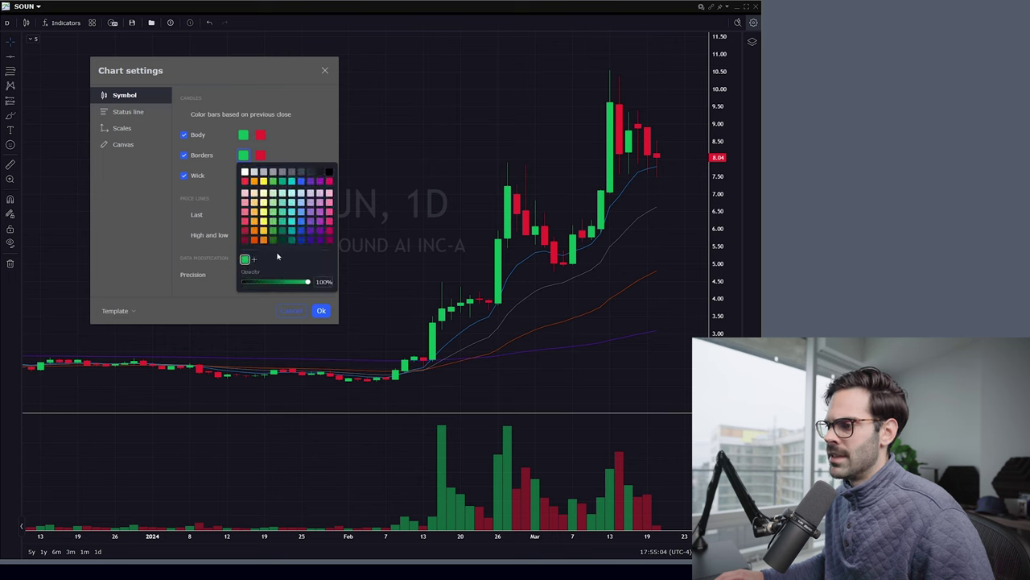
Try a white border and a light grey wick on the rising candles, restoring the custom green for both.
{"action": "left_click", "coordinate": [245, 171]}
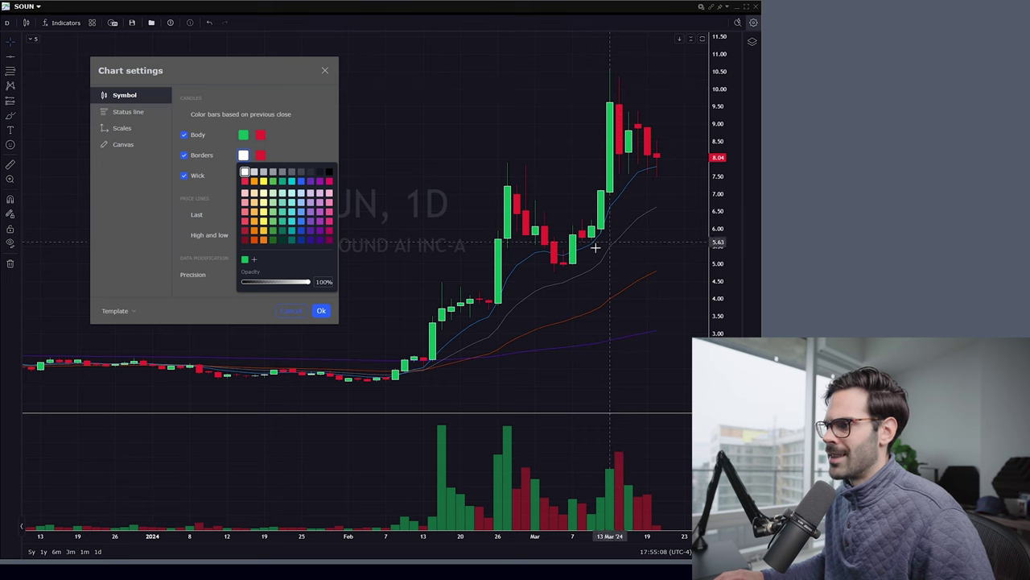
{"action": "left_click", "coordinate": [244, 261]}
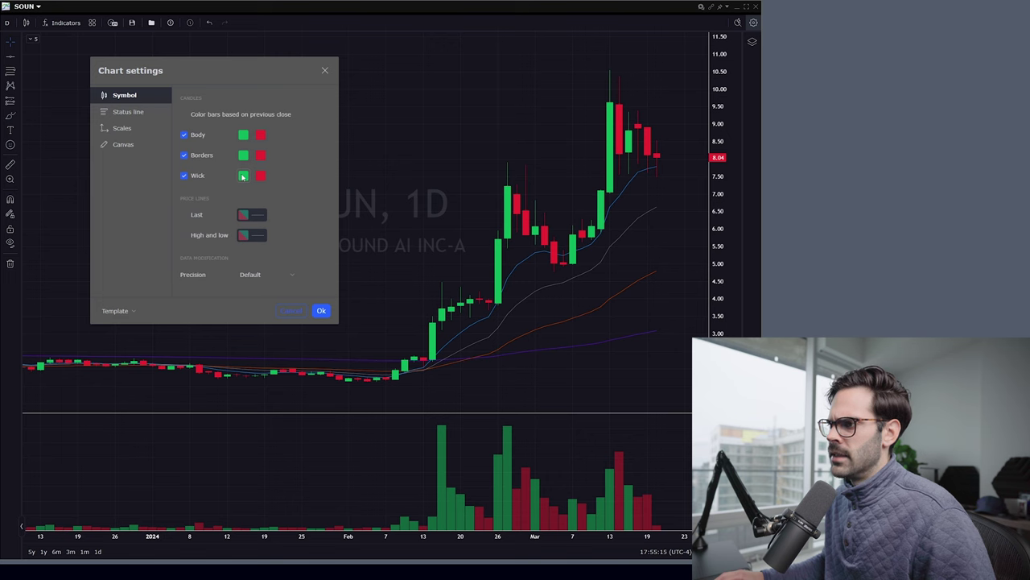
{"action": "left_click", "coordinate": [242, 176]}
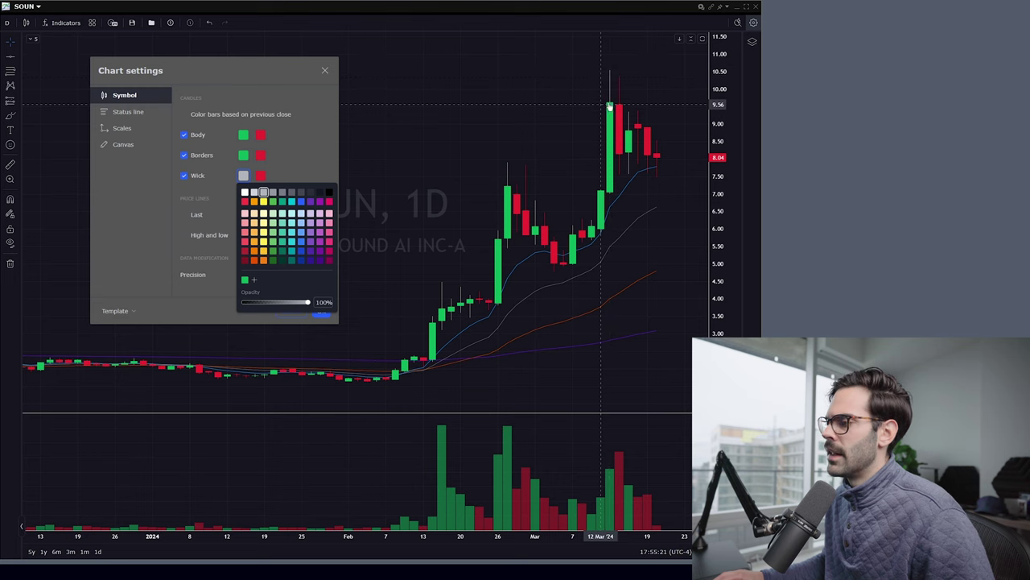
{"action": "left_click", "coordinate": [245, 281]}
{"action": "left_click", "coordinate": [278, 132]}
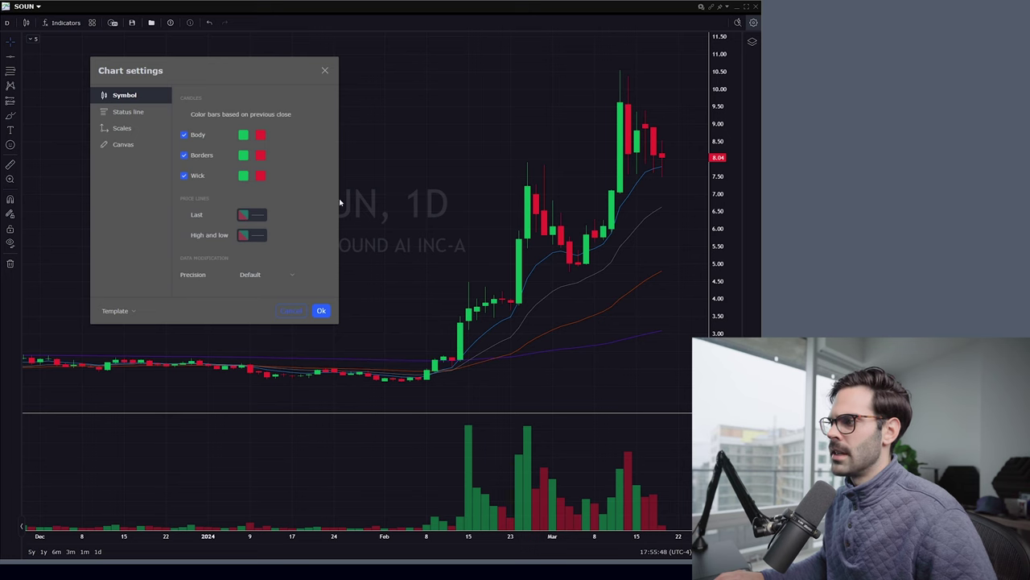
Enable the high and low price lines, and try the last price line while checking the chart at different ranges.
{"action": "scroll", "coordinate": [531, 161], "scroll_direction": "down", "scroll_amount": 3}
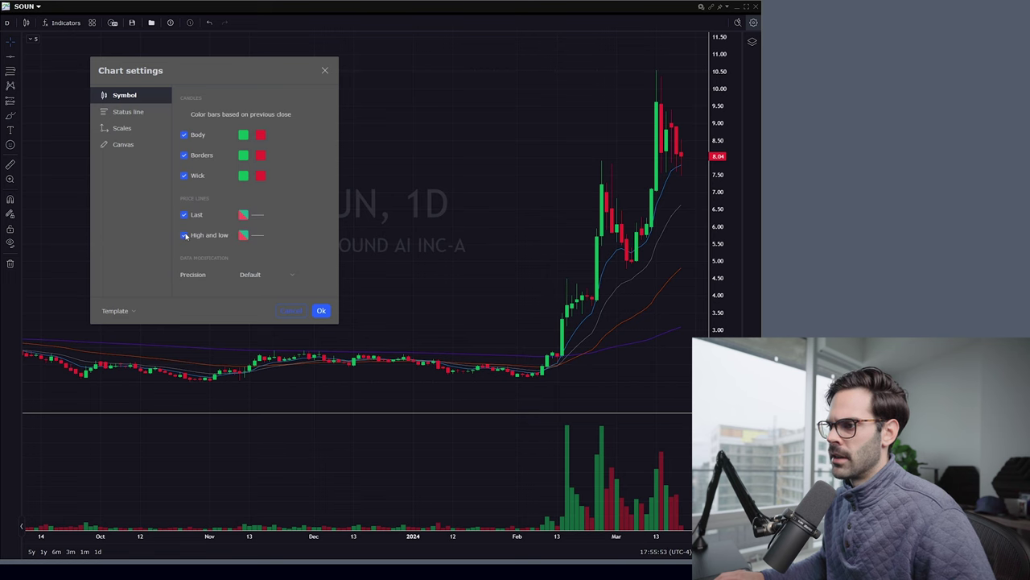
{"action": "left_click", "coordinate": [185, 235]}
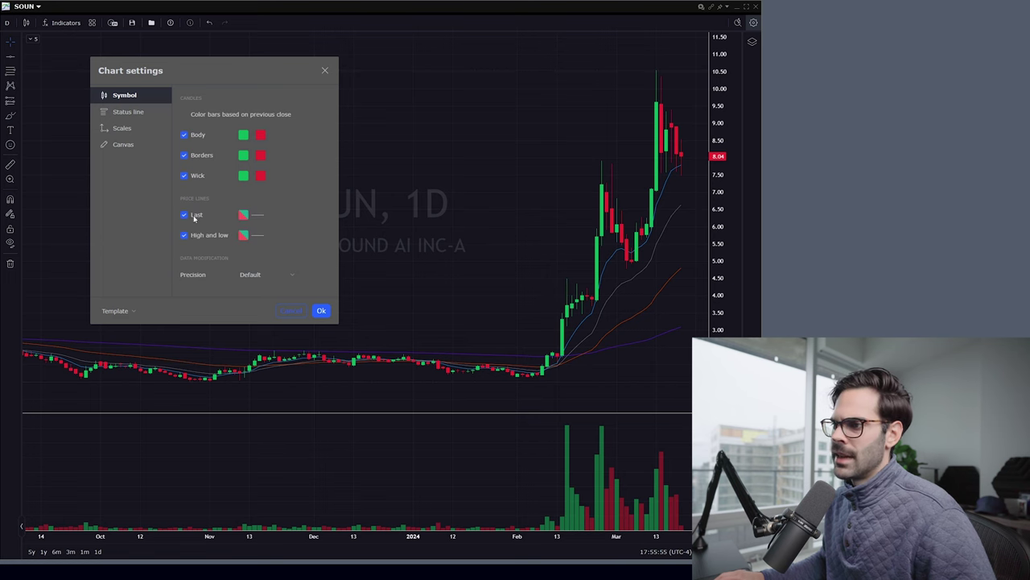
{"action": "scroll", "coordinate": [700, 159], "scroll_direction": "up", "scroll_amount": 3}
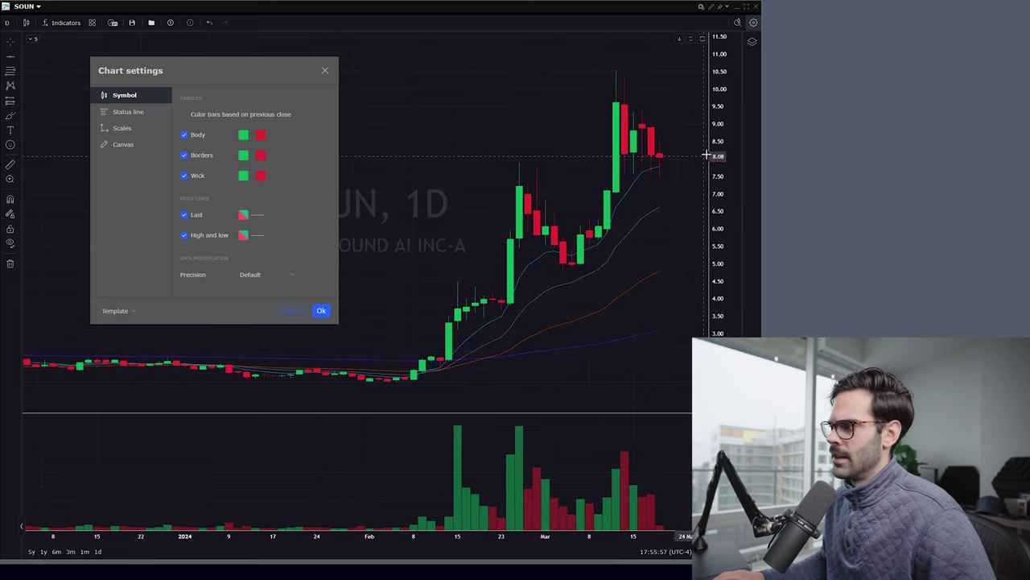
{"action": "scroll", "coordinate": [561, 203], "scroll_direction": "up", "scroll_amount": 2}
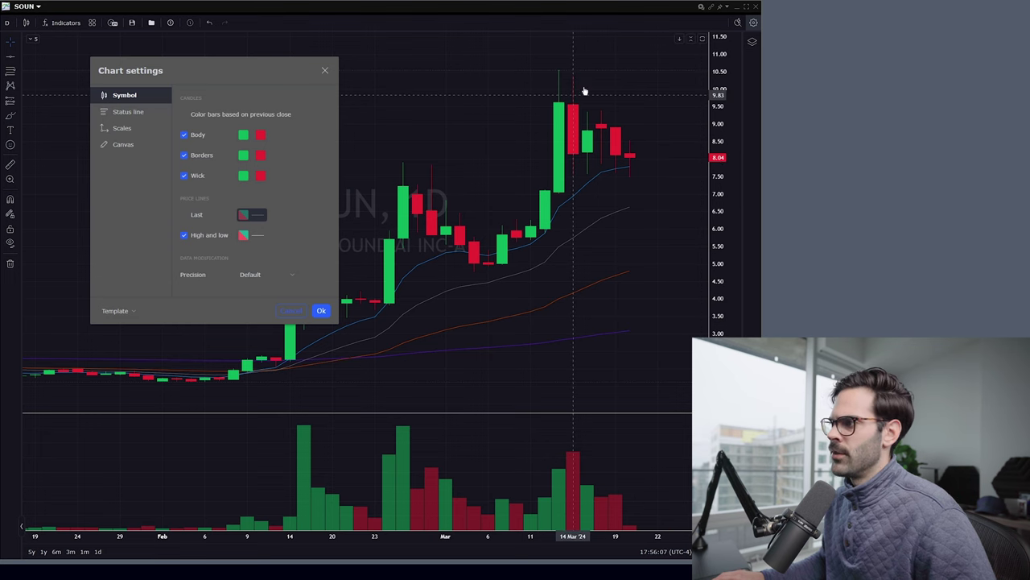
{"action": "scroll", "coordinate": [539, 295], "scroll_direction": "down", "scroll_amount": 4}
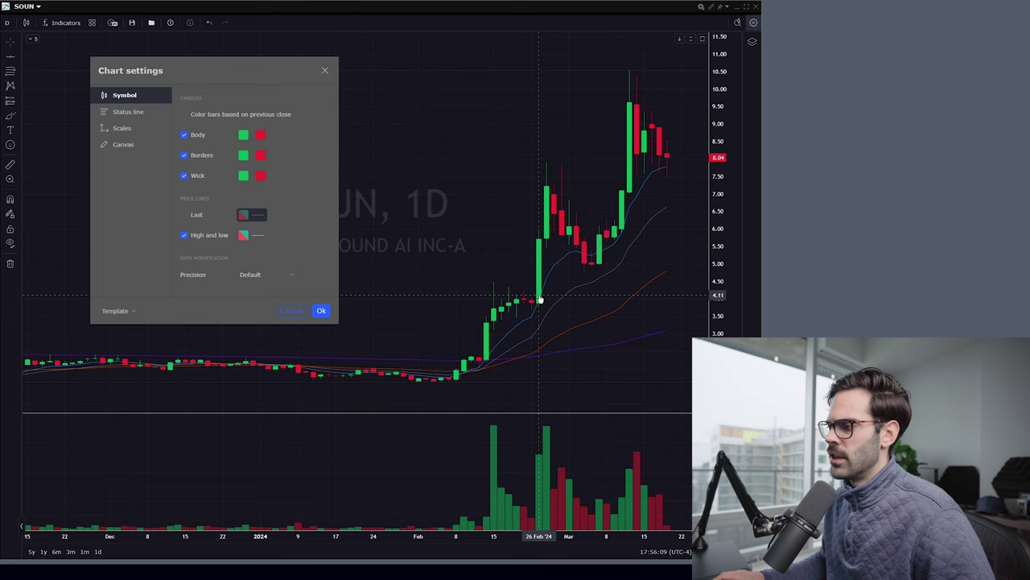
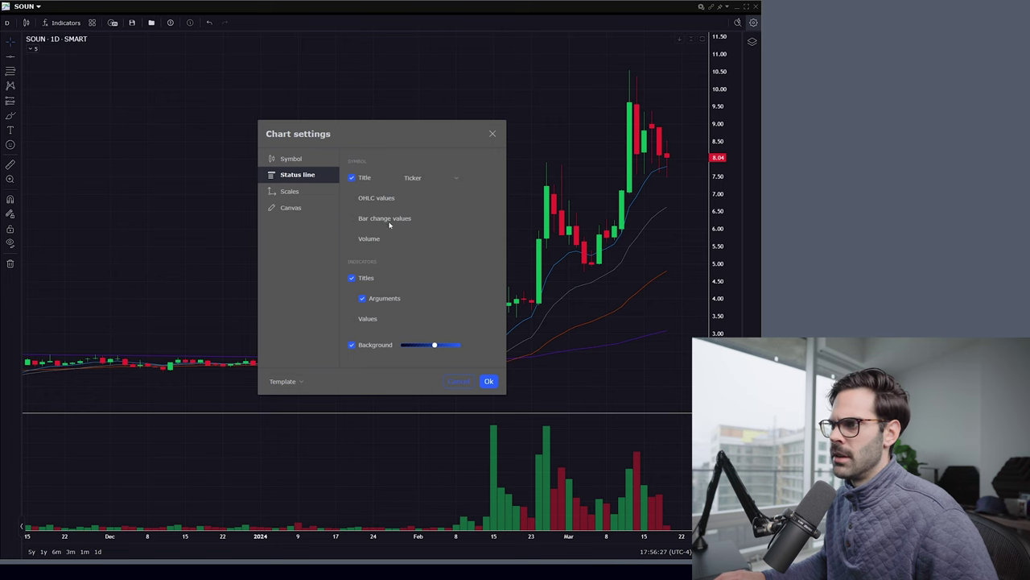
Show the OHLC values in the chart's status line and try the bar change values.
{"action": "left_click", "coordinate": [351, 199]}
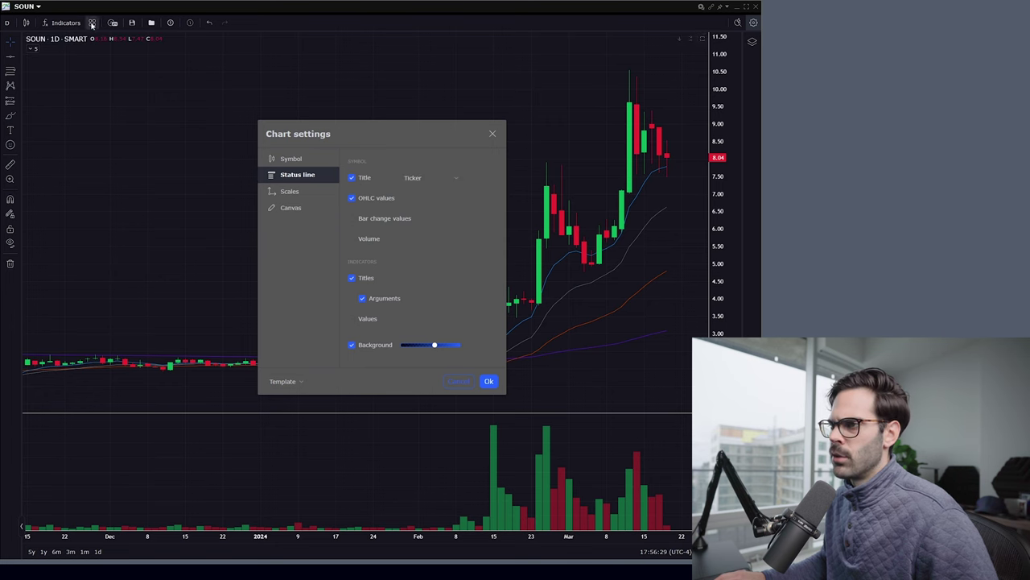
{"action": "left_click", "coordinate": [351, 219]}
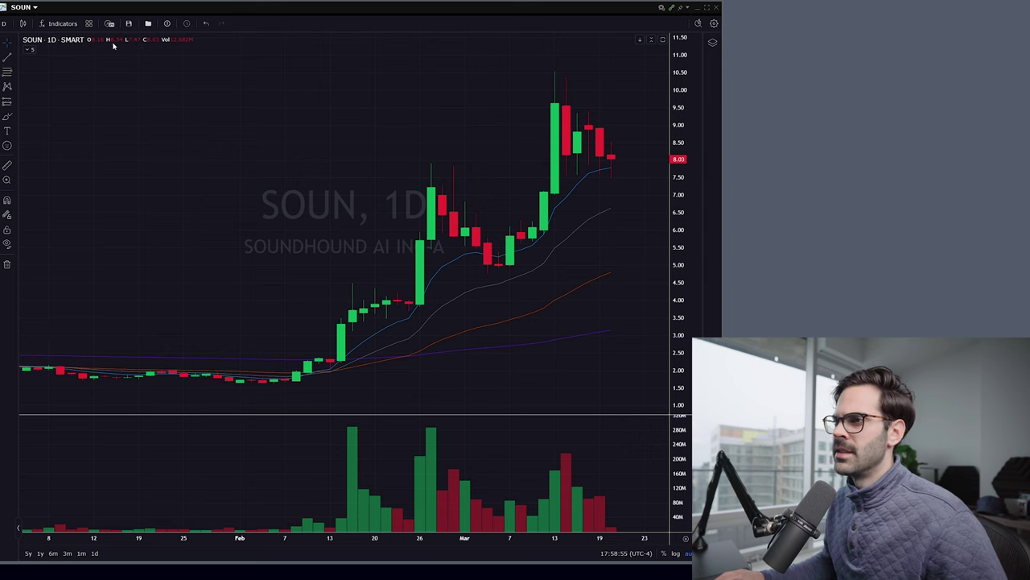
View the SOUN chart on the 5-minute interval and return it to 1 day.
{"action": "left_click", "coordinate": [4, 24]}
{"action": "left_click", "coordinate": [16, 160]}
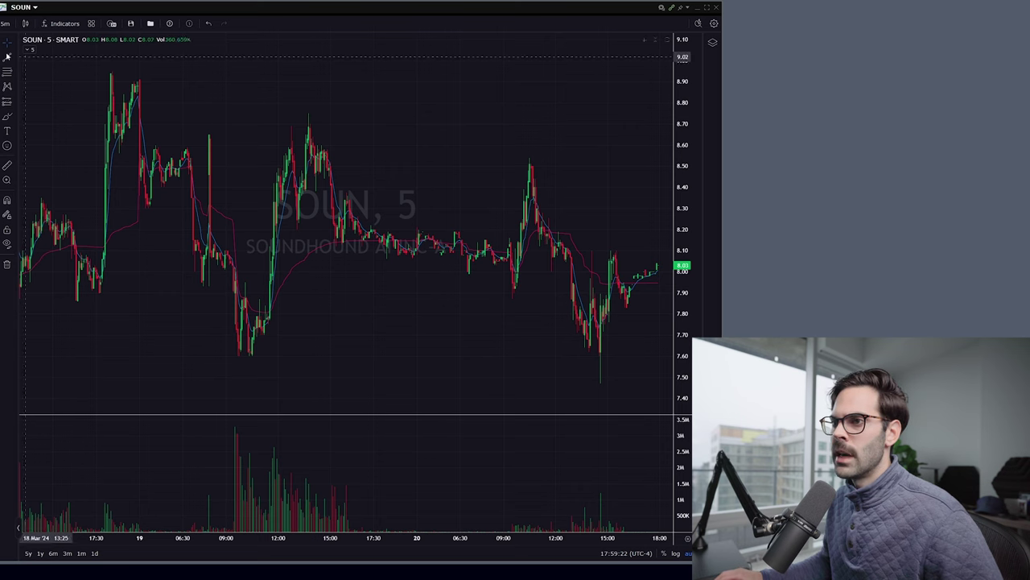
{"action": "left_click", "coordinate": [4, 24]}
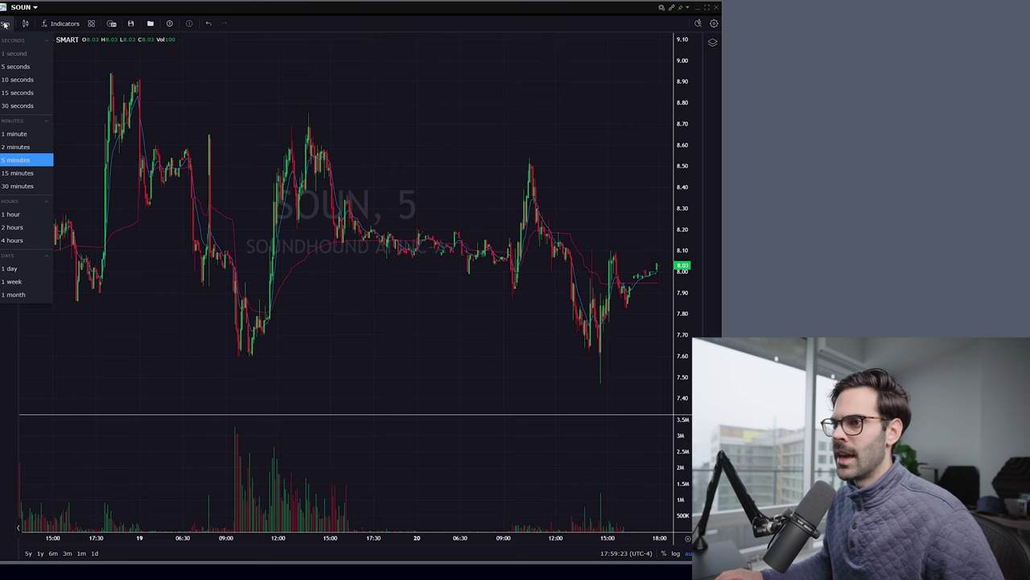
{"action": "left_click", "coordinate": [12, 269]}
{"action": "scroll", "coordinate": [469, 154], "scroll_direction": "up", "scroll_amount": 5}
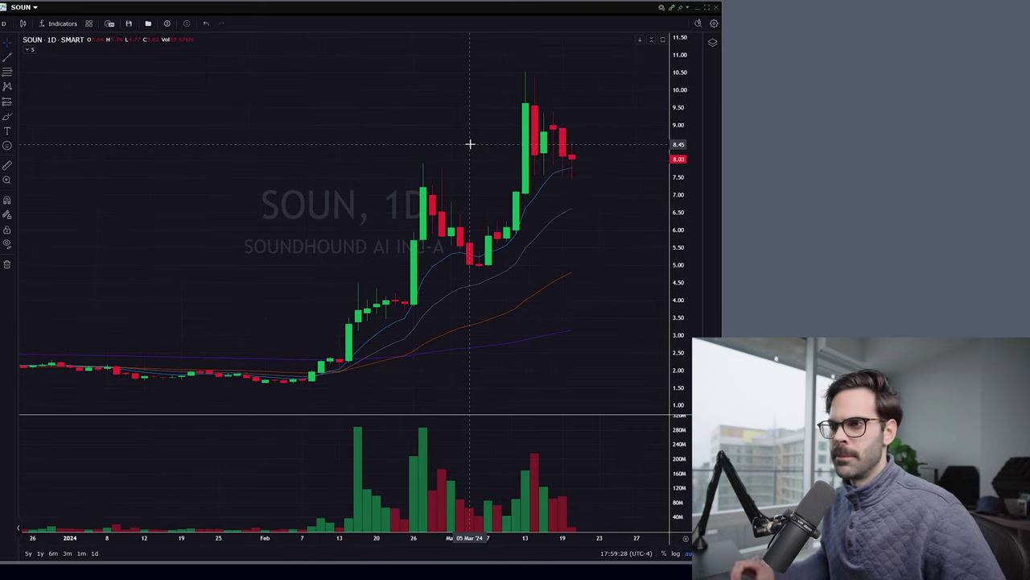
Reopen the chart's status line settings, hide the symbol title, and try the indicators' Background option.
{"action": "left_click_drag", "start_coordinate": [470, 144], "coordinate": [491, 141]}
{"action": "right_click", "coordinate": [453, 127]}
{"action": "left_click", "coordinate": [503, 275]}
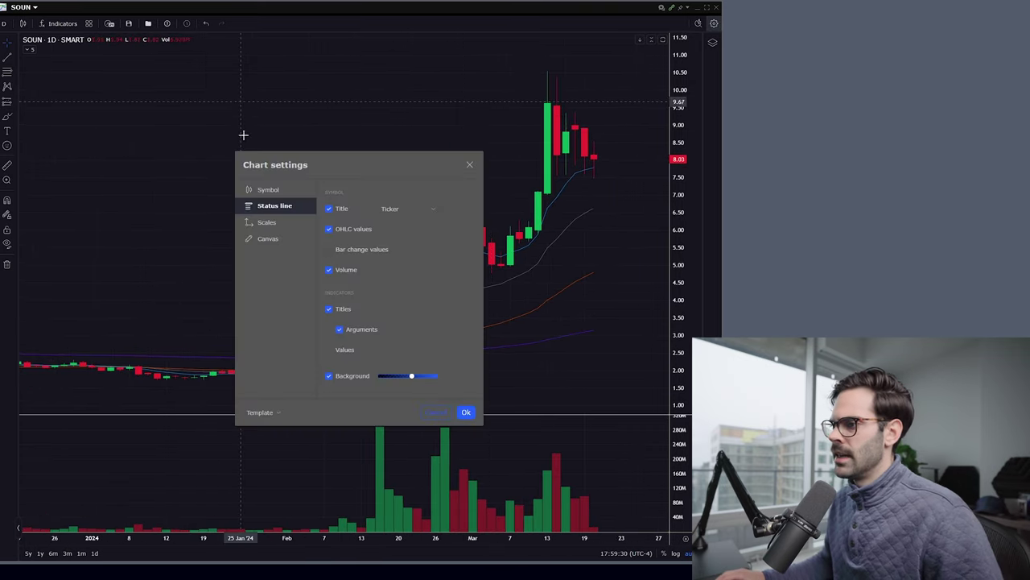
{"action": "left_click", "coordinate": [328, 230]}
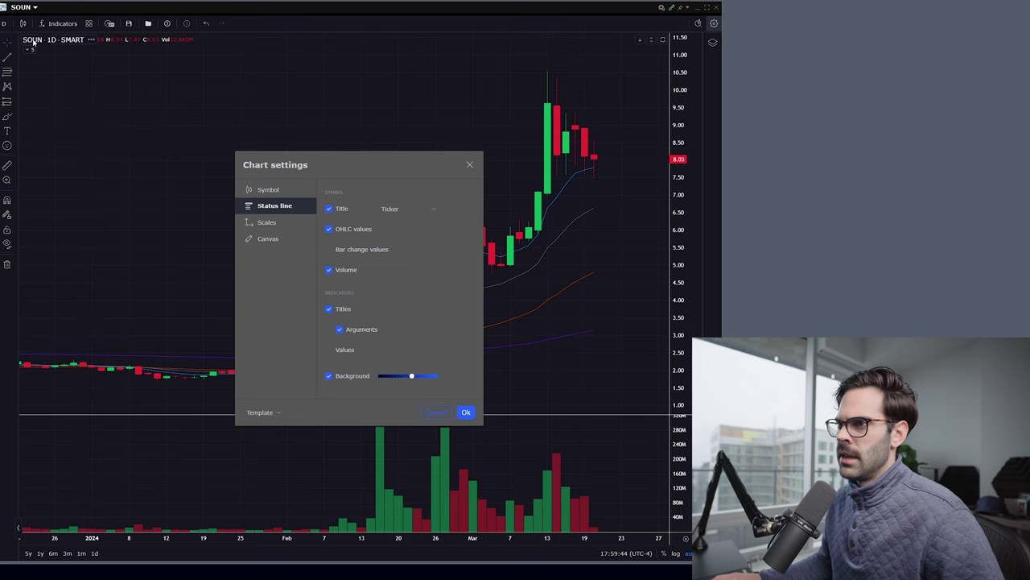
{"action": "left_click_drag", "start_coordinate": [287, 164], "coordinate": [213, 320]}
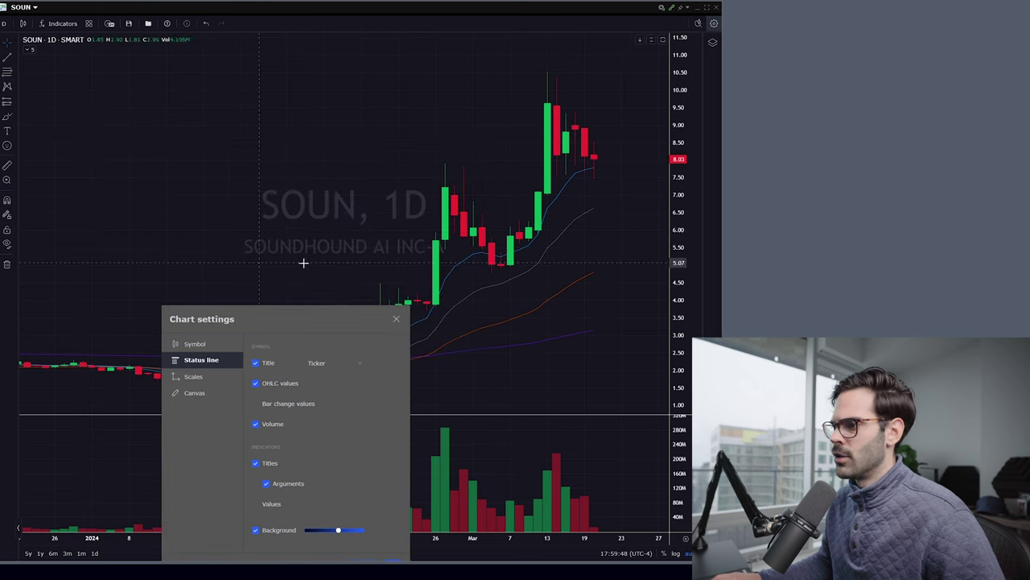
{"action": "left_click_drag", "start_coordinate": [308, 319], "coordinate": [372, 153]}
{"action": "left_click", "coordinate": [316, 175]}
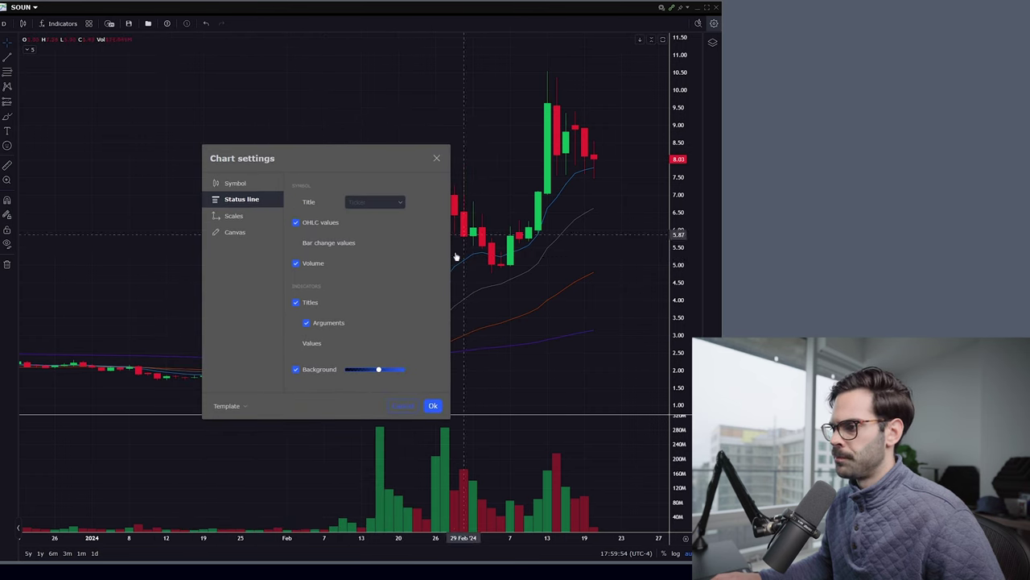
{"action": "left_click", "coordinate": [296, 369]}
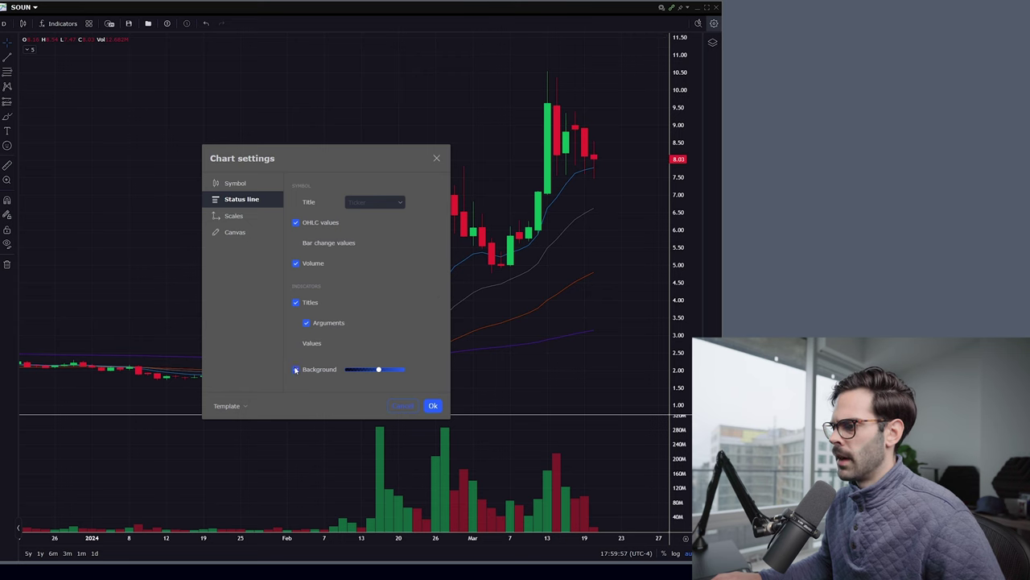
In the Scales settings, try hiding the symbol last price label and showing the high and low price labels, restoring both options.
{"action": "left_click_drag", "start_coordinate": [306, 153], "coordinate": [184, 69]}
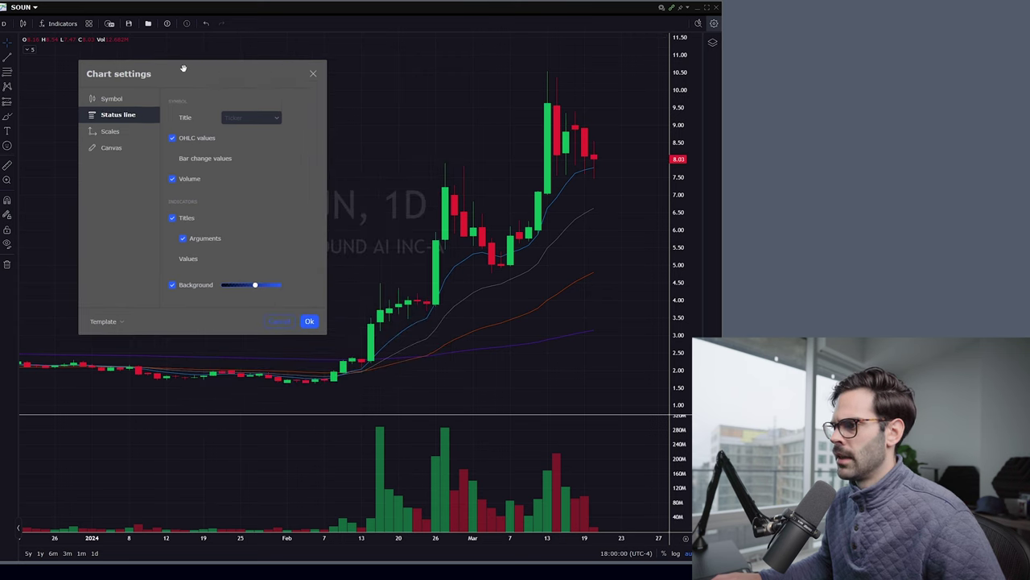
{"action": "left_click", "coordinate": [129, 137]}
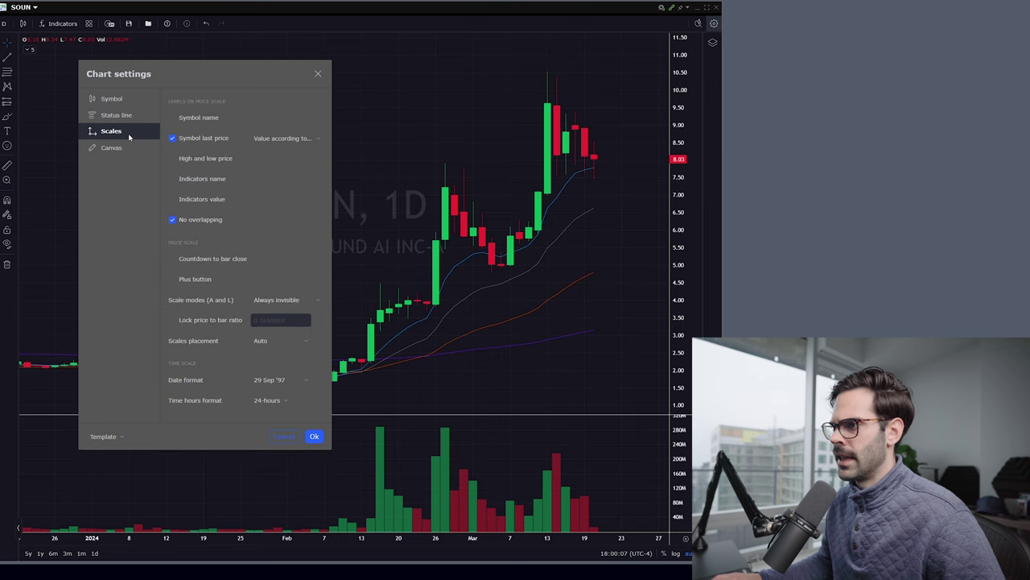
{"action": "left_click", "coordinate": [173, 140]}
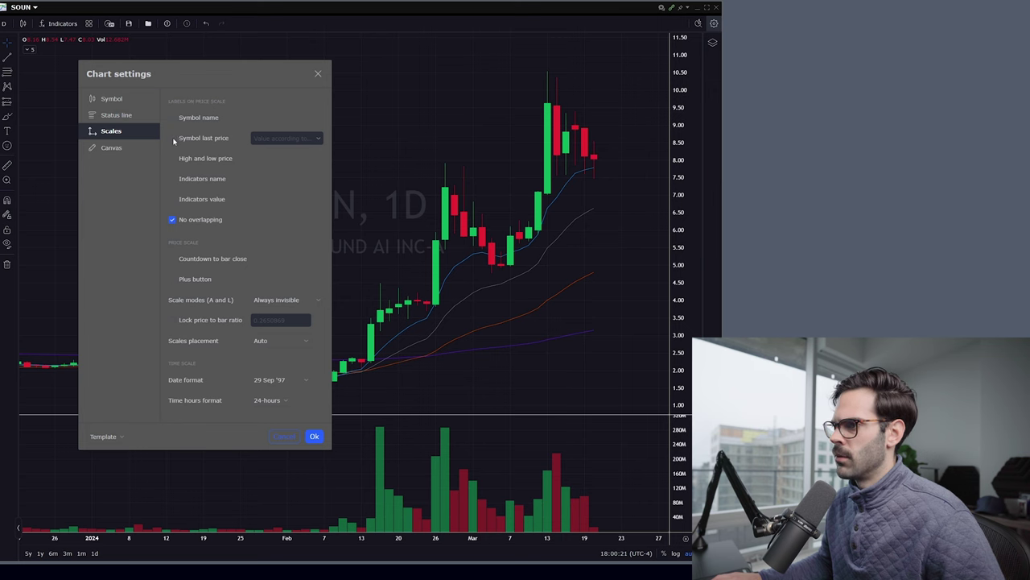
{"action": "left_click", "coordinate": [172, 139]}
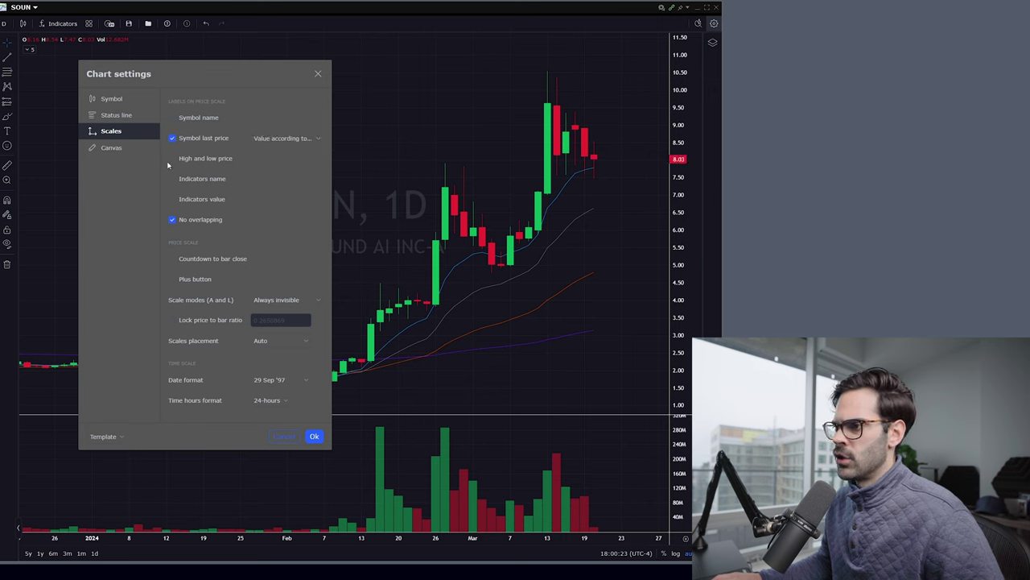
{"action": "left_click", "coordinate": [172, 159]}
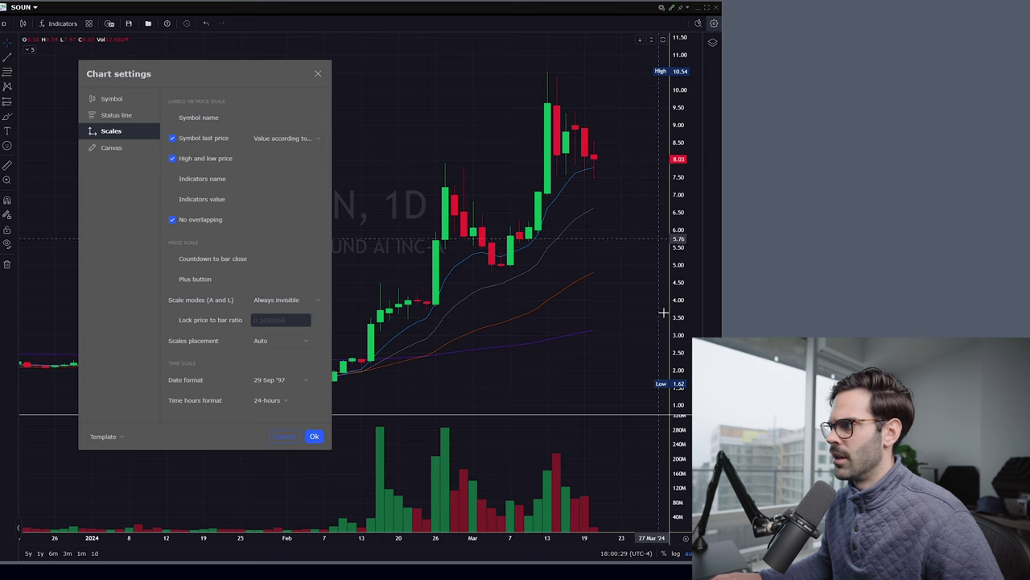
{"action": "left_click", "coordinate": [173, 160]}
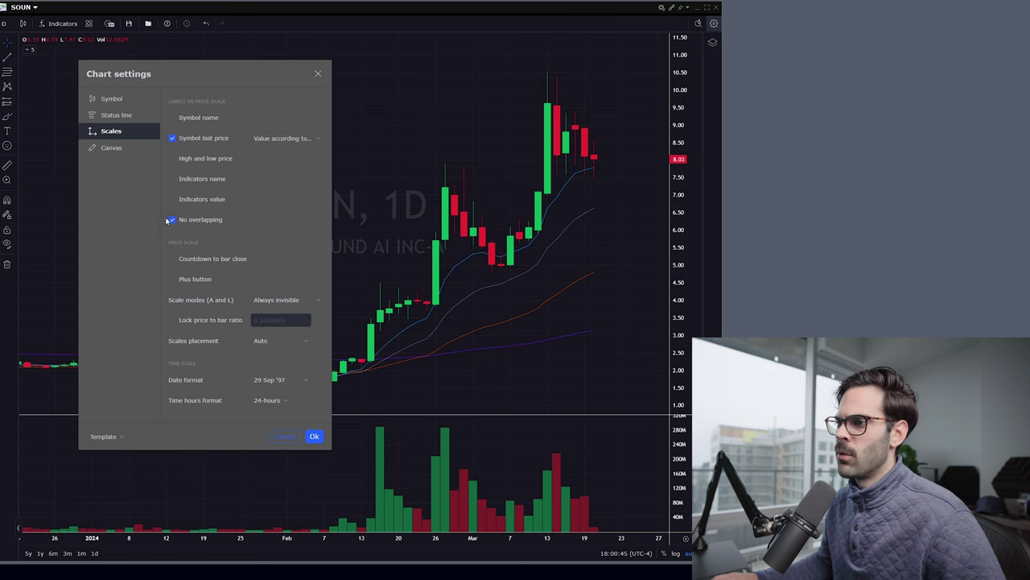
Draw two closely spaced horizontal rays beside the latest candle, at about 7.48 and 7.44.
{"action": "left_click", "coordinate": [14, 61]}
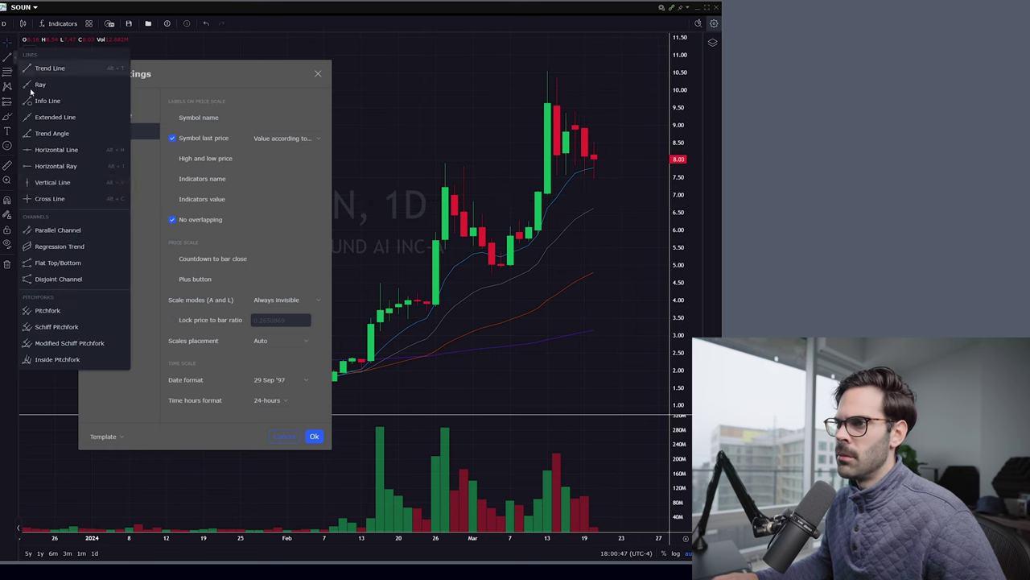
{"action": "left_click", "coordinate": [48, 166]}
{"action": "left_click", "coordinate": [603, 177]}
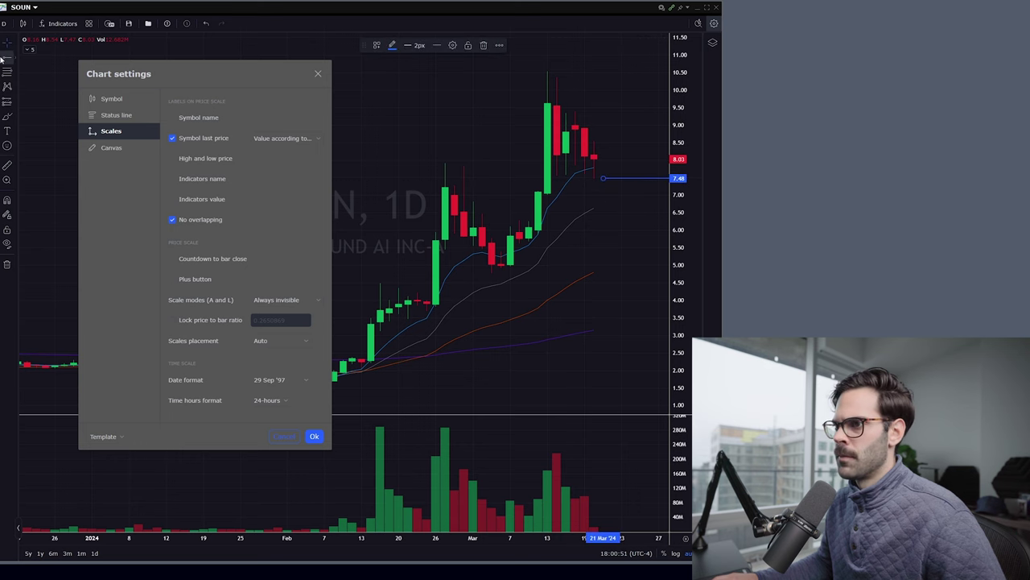
{"action": "left_click", "coordinate": [661, 120]}
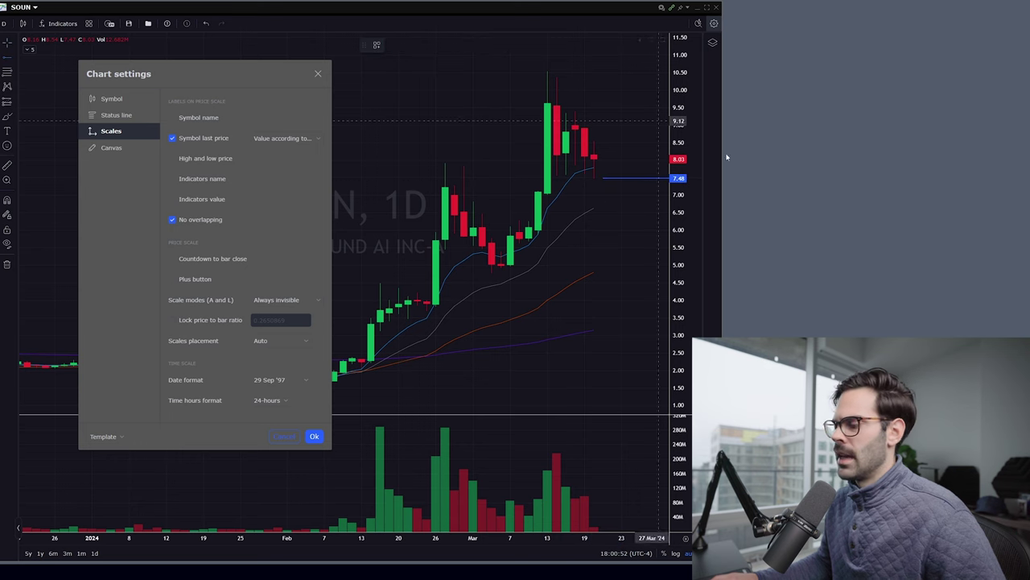
{"action": "left_click", "coordinate": [621, 179]}
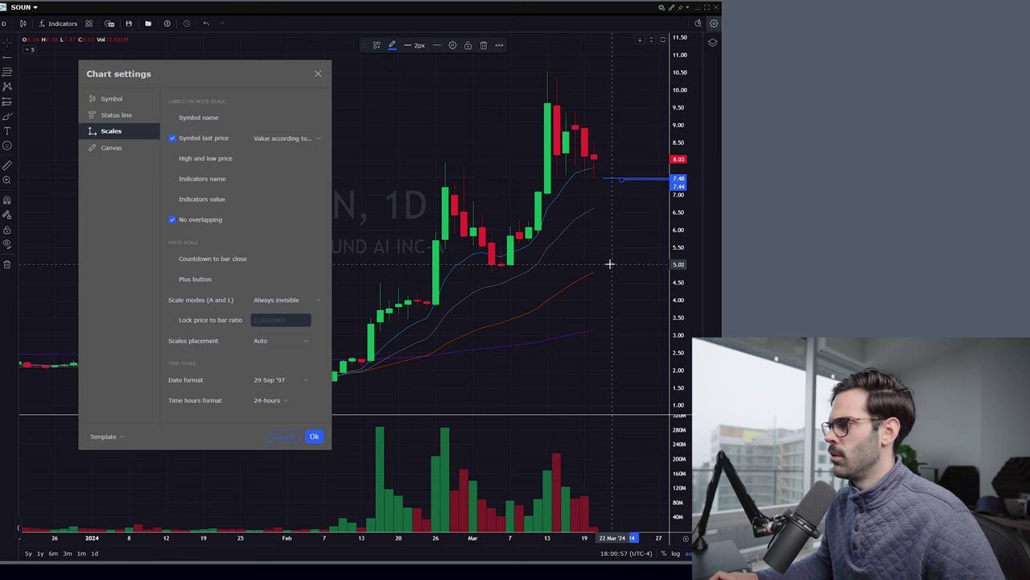
Turn No overlapping off for the price scale labels to compare the ray labels, and turn it back on.
{"action": "scroll", "coordinate": [601, 252], "scroll_direction": "up", "scroll_amount": 3}
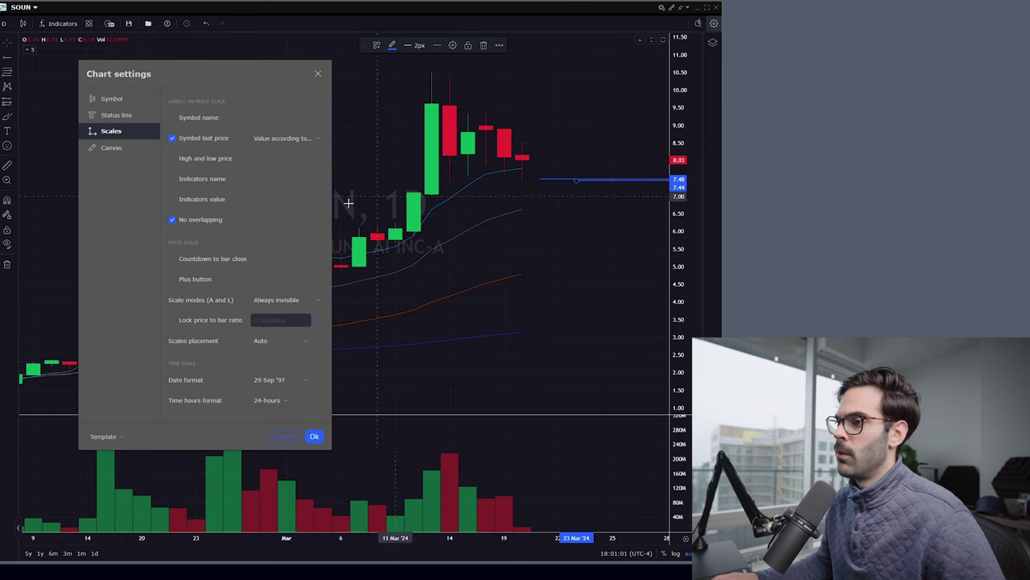
{"action": "left_click", "coordinate": [194, 219]}
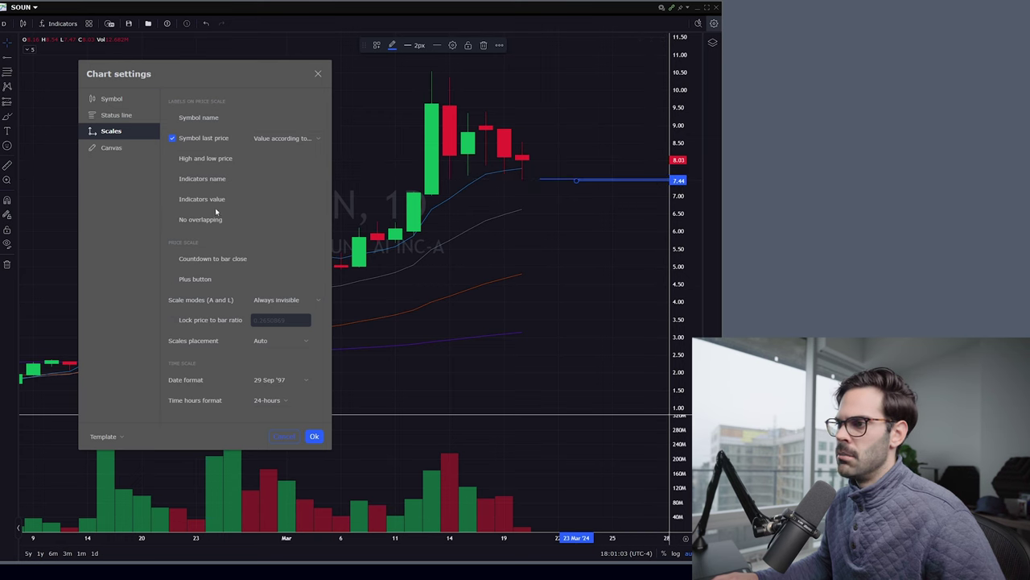
{"action": "left_click", "coordinate": [171, 221]}
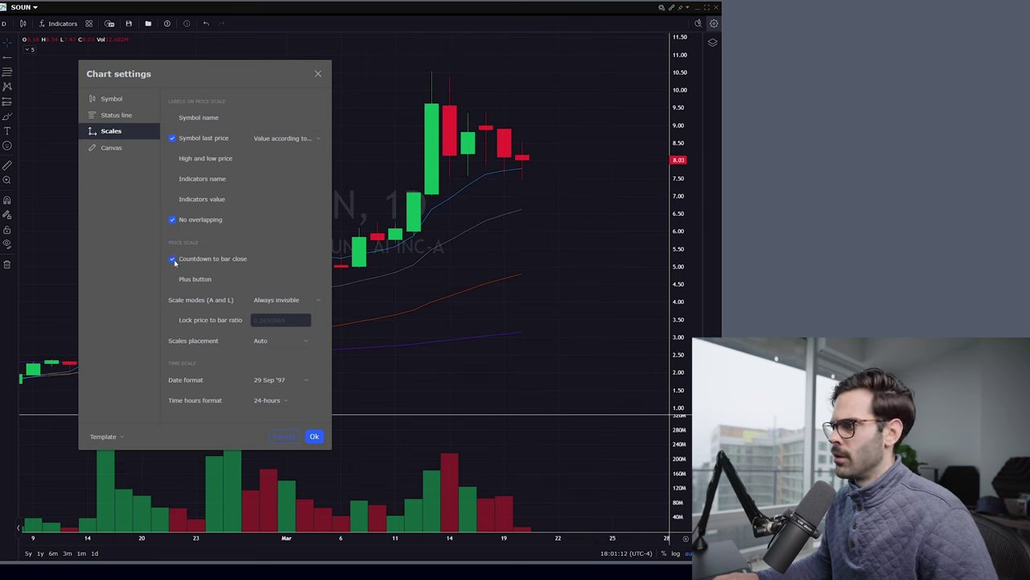
Try the countdown to bar close on the 5-minute interval, and return the chart to 1 day with it disabled.
{"action": "scroll", "coordinate": [539, 188], "scroll_direction": "down", "scroll_amount": 3}
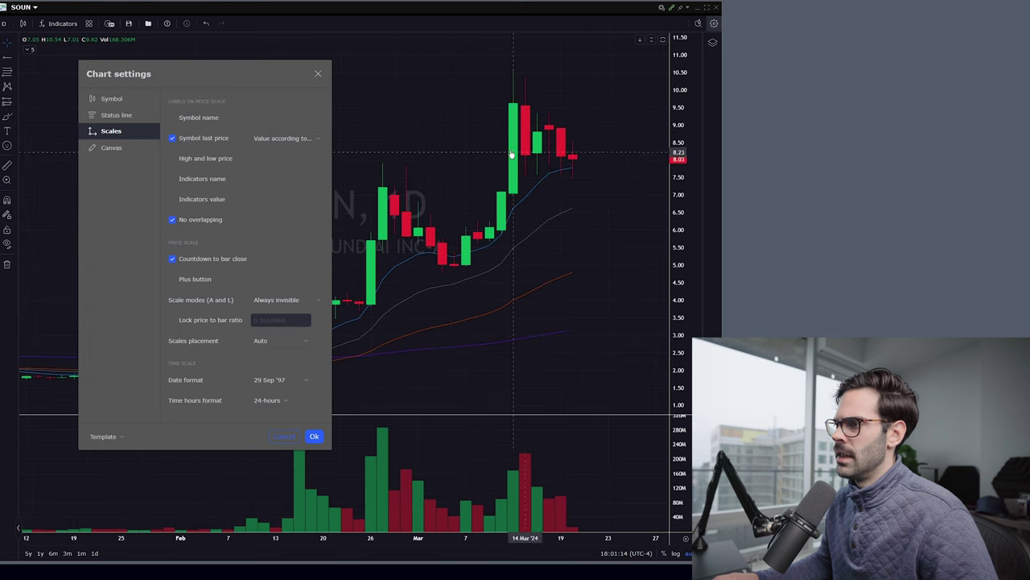
{"action": "left_click", "coordinate": [4, 23]}
{"action": "left_click", "coordinate": [25, 161]}
{"action": "scroll", "coordinate": [513, 128], "scroll_direction": "down", "scroll_amount": 3}
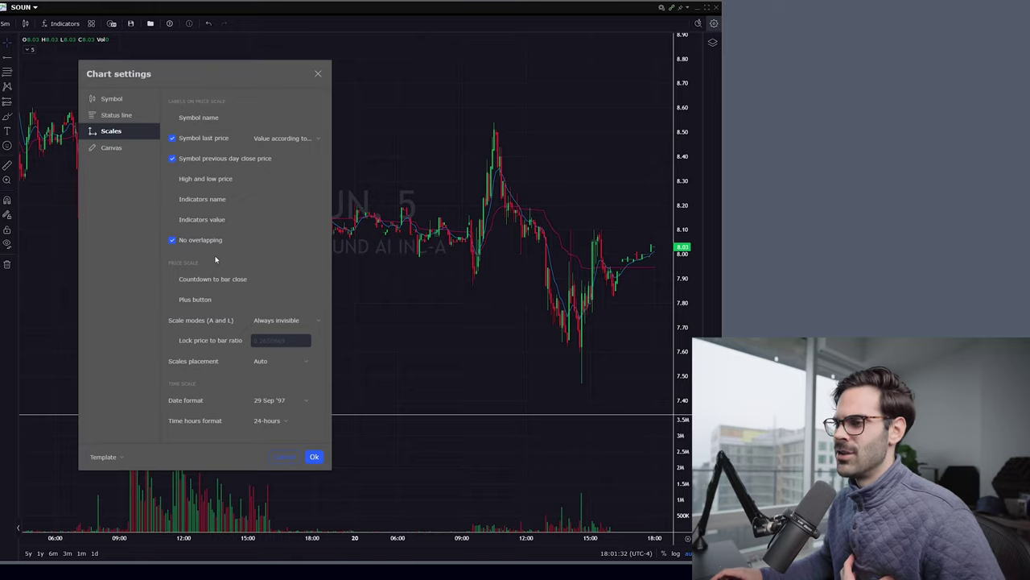
{"action": "left_click", "coordinate": [7, 23]}
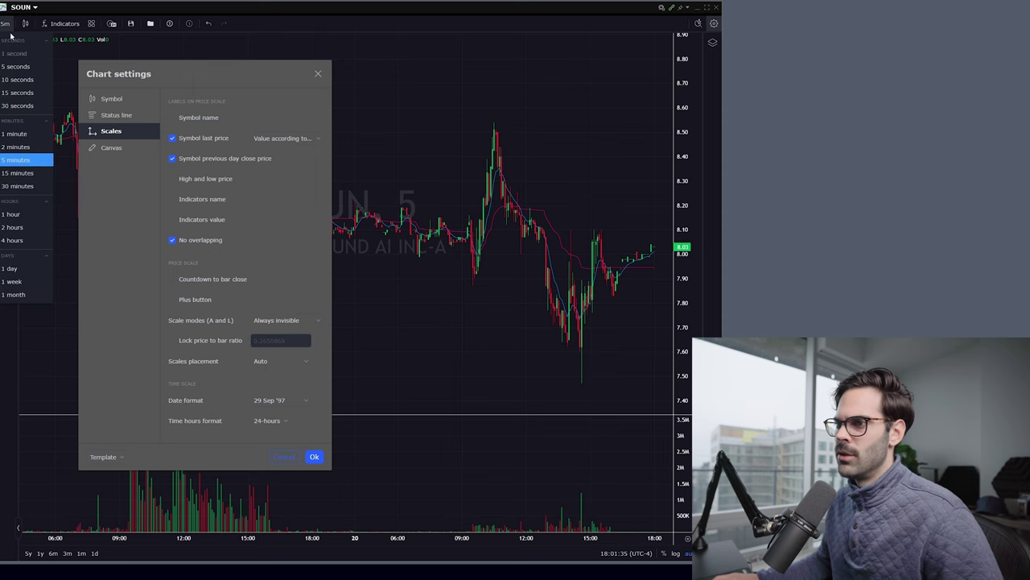
{"action": "left_click", "coordinate": [15, 271]}
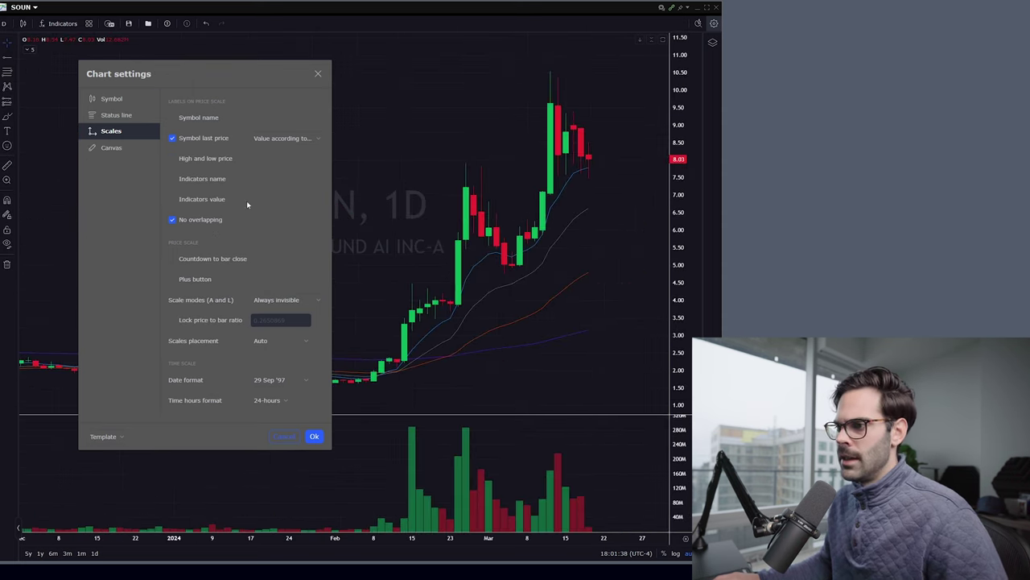
Try the price scale's plus button and Visible on mouse over scale mode, restore Always invisible, and view the scales placement options.
{"action": "left_click_drag", "start_coordinate": [194, 76], "coordinate": [324, 39]}
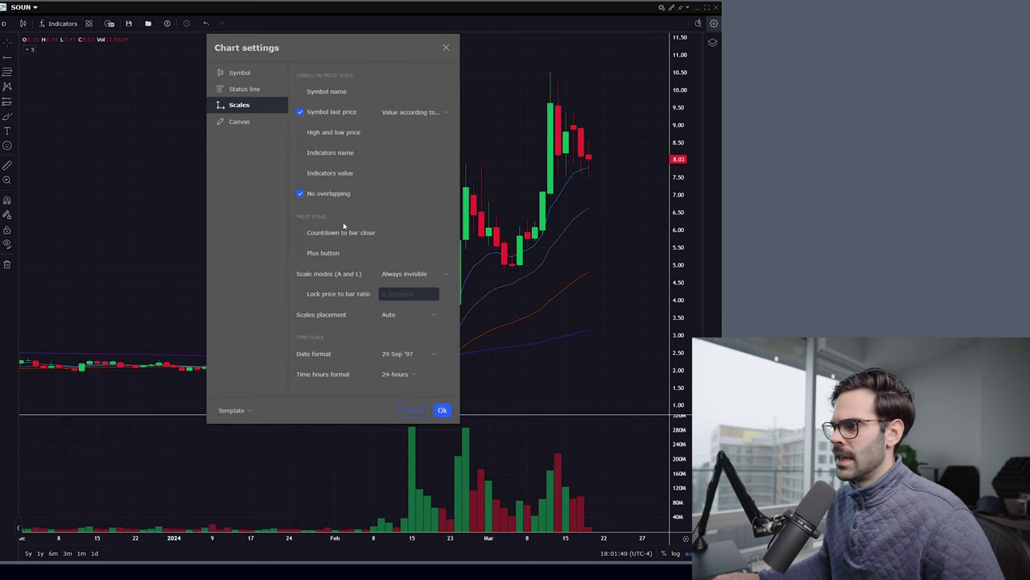
{"action": "left_click", "coordinate": [300, 253]}
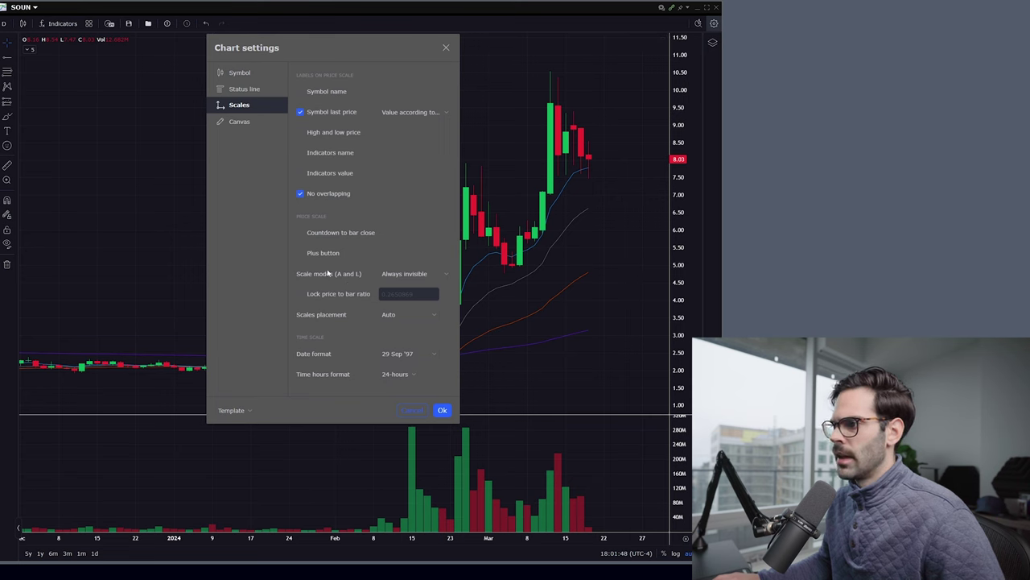
{"action": "left_click", "coordinate": [447, 277]}
{"action": "left_click", "coordinate": [430, 285]}
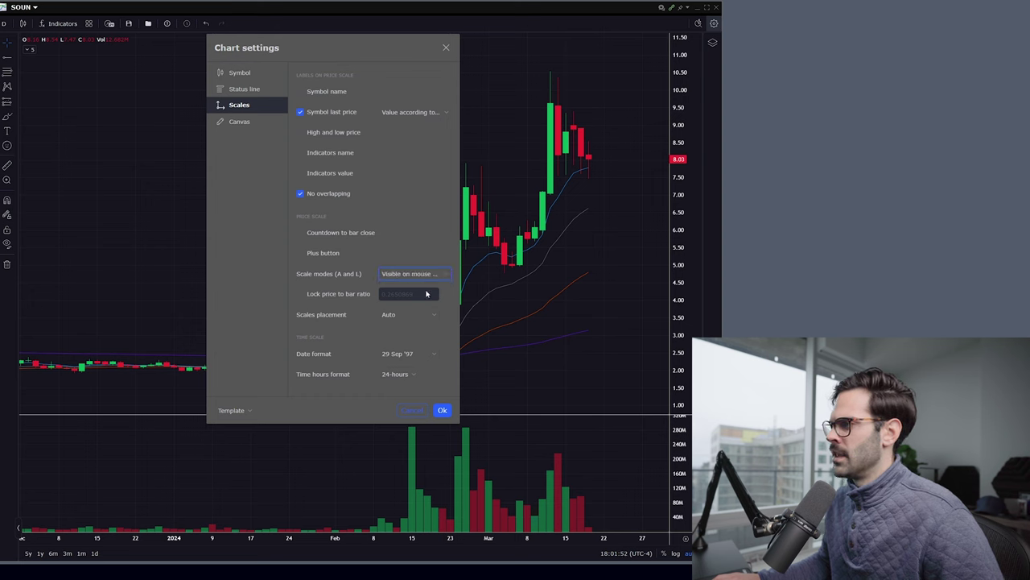
{"action": "mouse_move", "coordinate": [681, 412]}
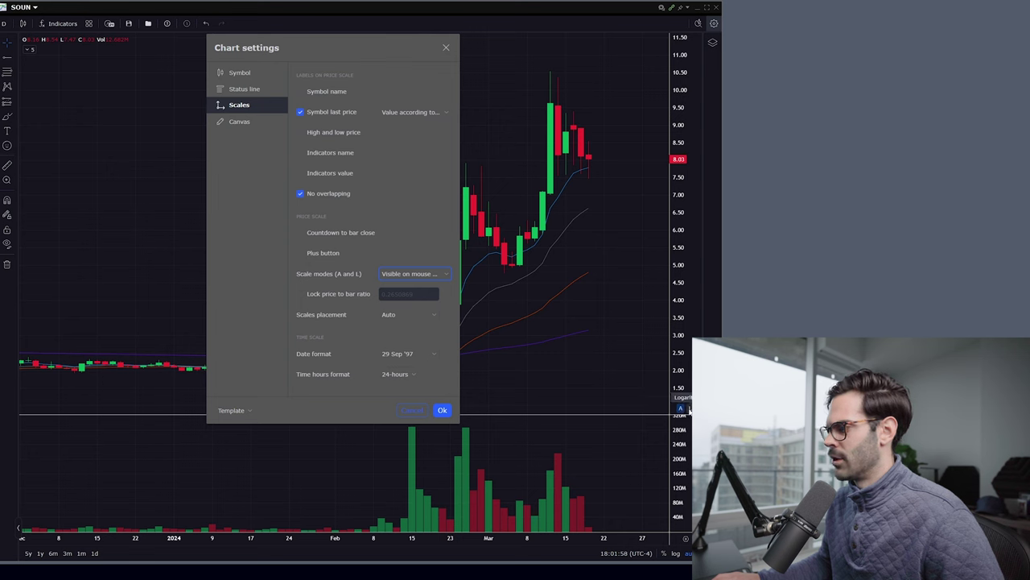
{"action": "left_click", "coordinate": [412, 274]}
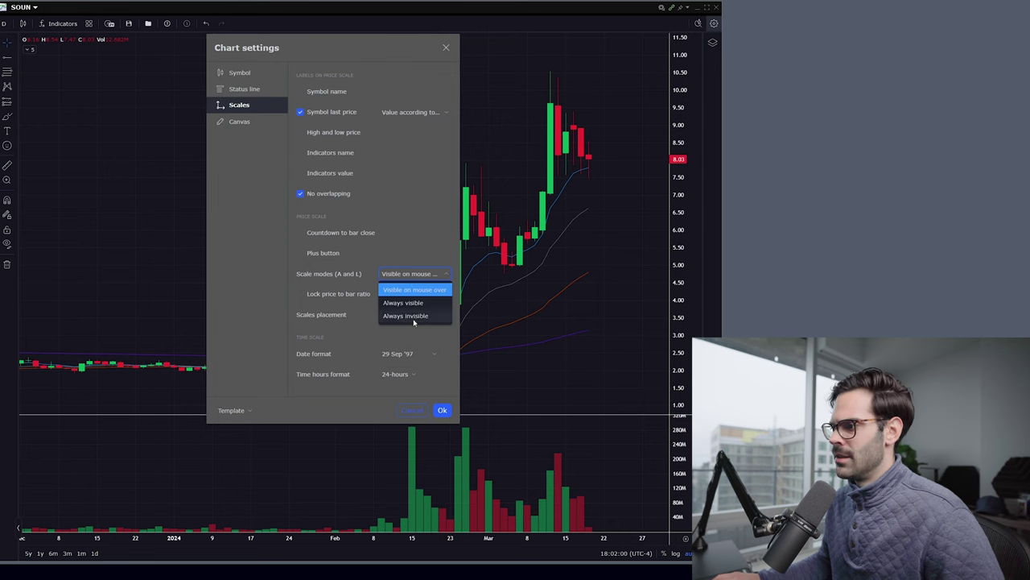
{"action": "left_click", "coordinate": [412, 317]}
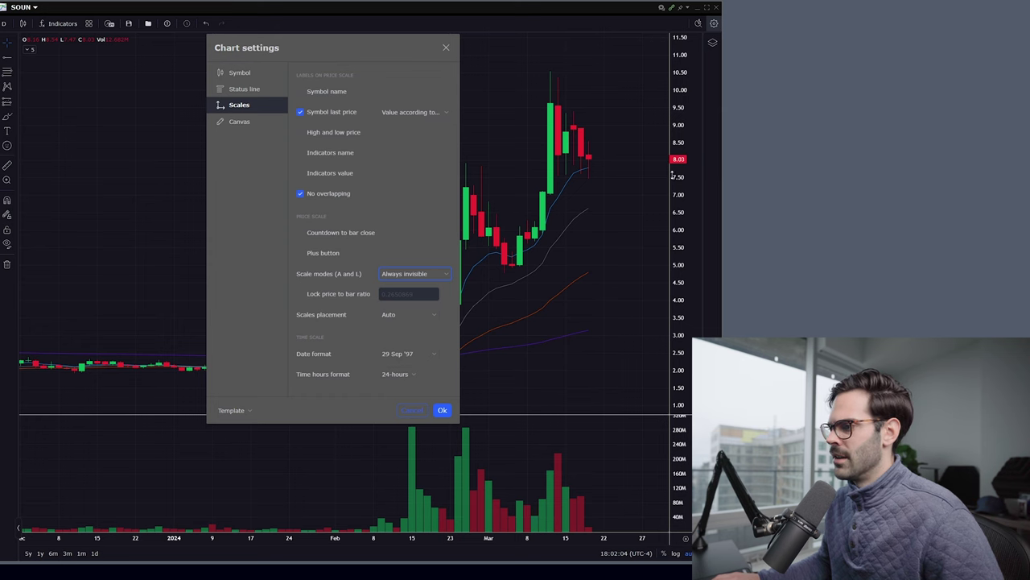
{"action": "left_click", "coordinate": [428, 314]}
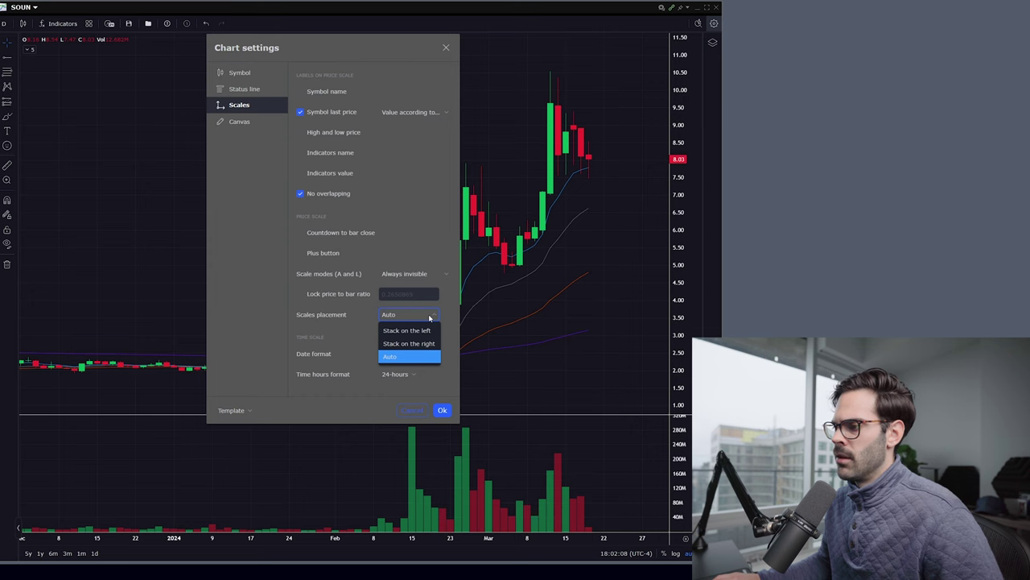
{"action": "left_click", "coordinate": [429, 316]}
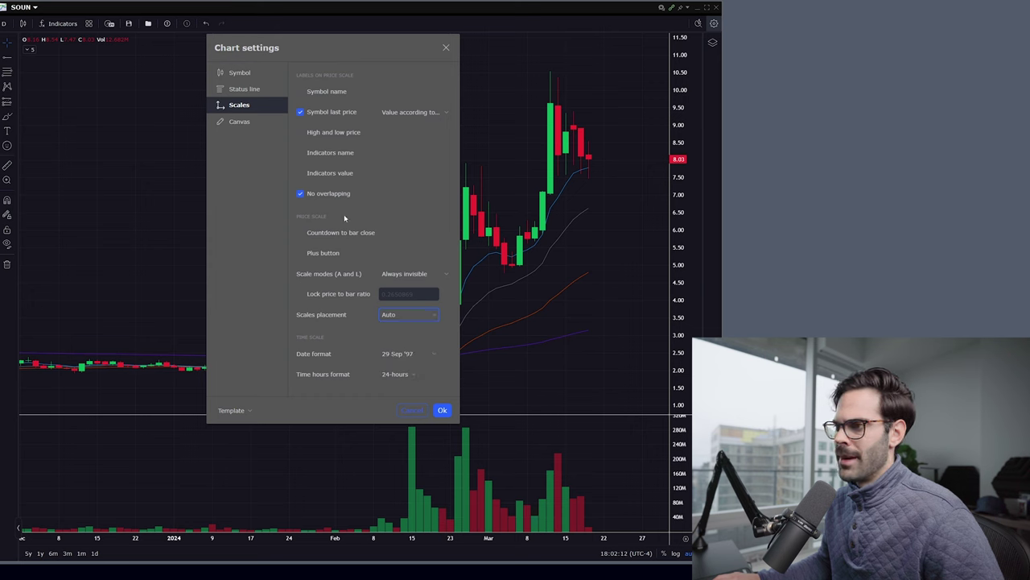
Try a Gradient background in the Canvas settings and restore the Solid background.
{"action": "left_click_drag", "start_coordinate": [331, 45], "coordinate": [230, 53]}
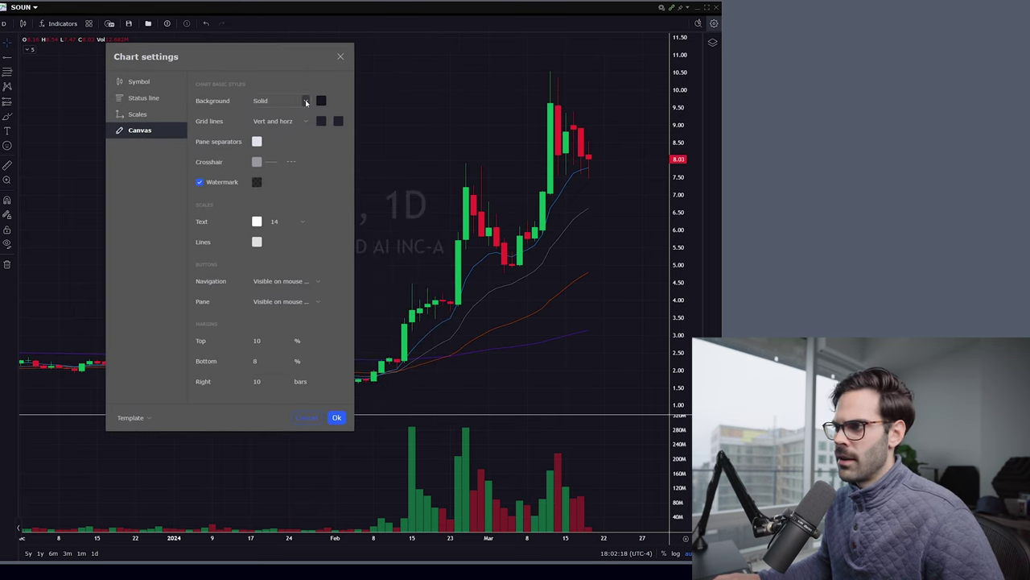
{"action": "scroll", "coordinate": [455, 111], "scroll_direction": "down", "scroll_amount": 5}
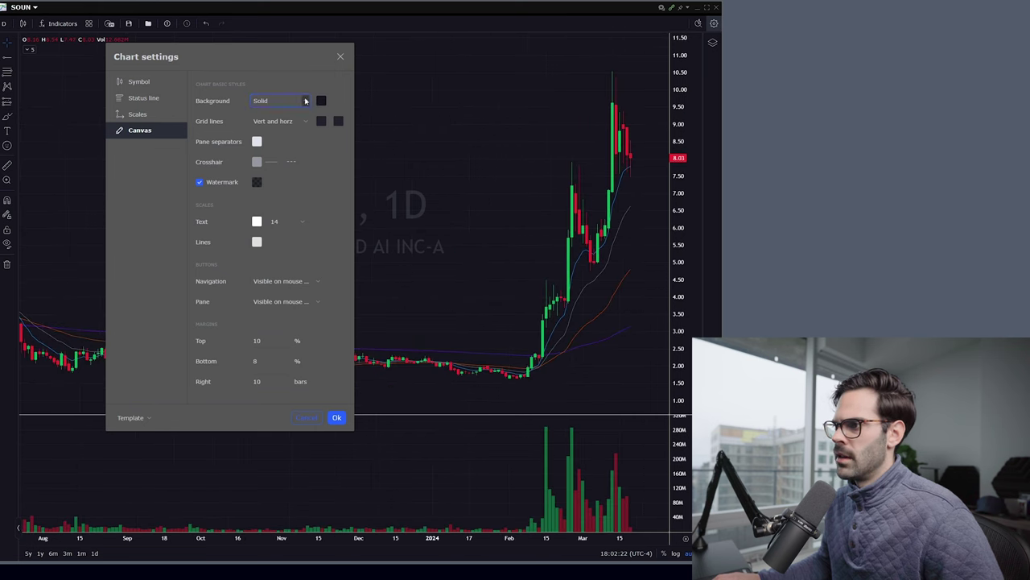
{"action": "left_click", "coordinate": [305, 101]}
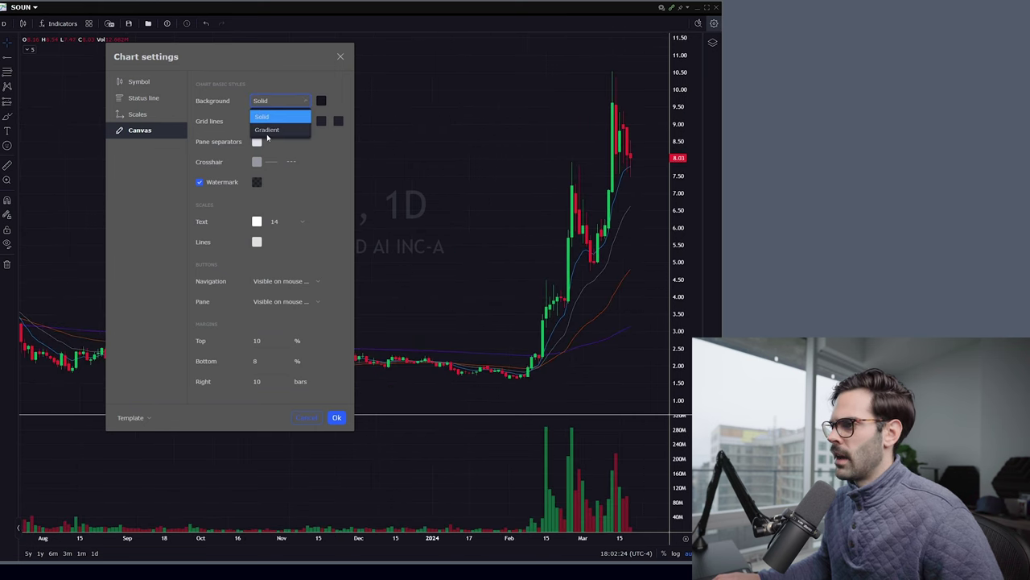
{"action": "left_click", "coordinate": [269, 131]}
{"action": "left_click", "coordinate": [295, 102]}
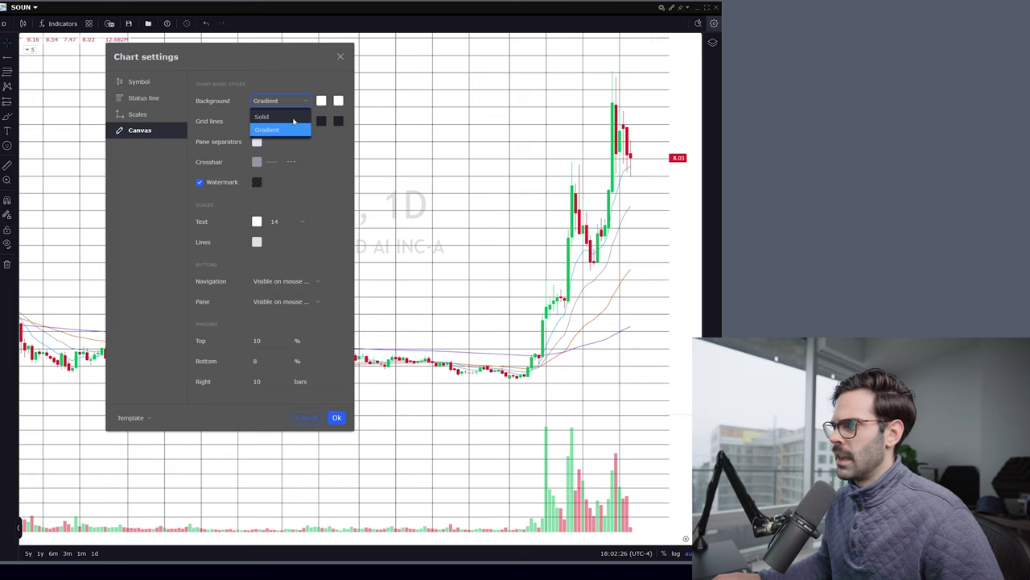
{"action": "left_click", "coordinate": [298, 117]}
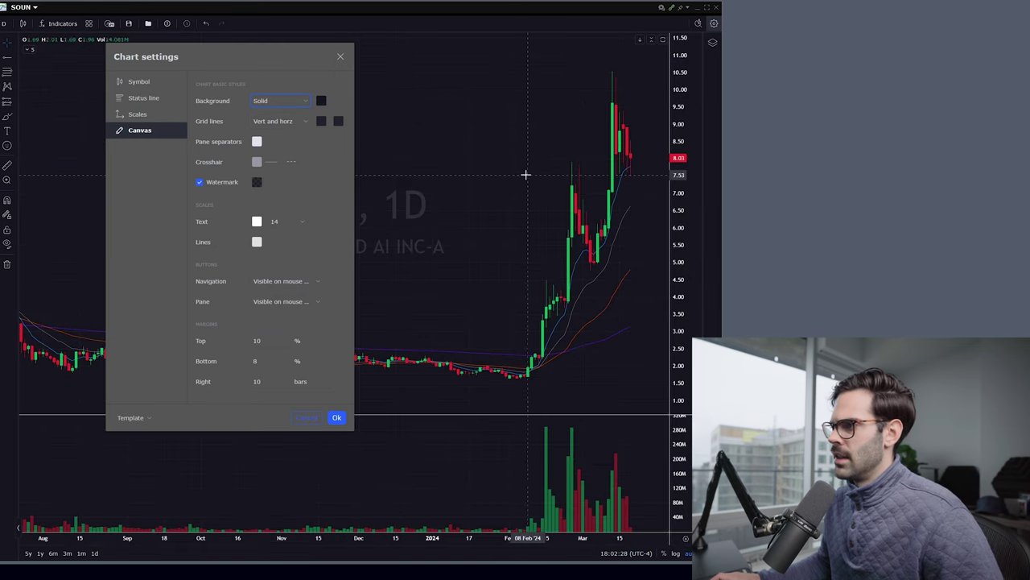
Save the horizontal grid lines' color #22212c as a custom color and check it against the vertical grid lines' color.
{"action": "left_click", "coordinate": [320, 122]}
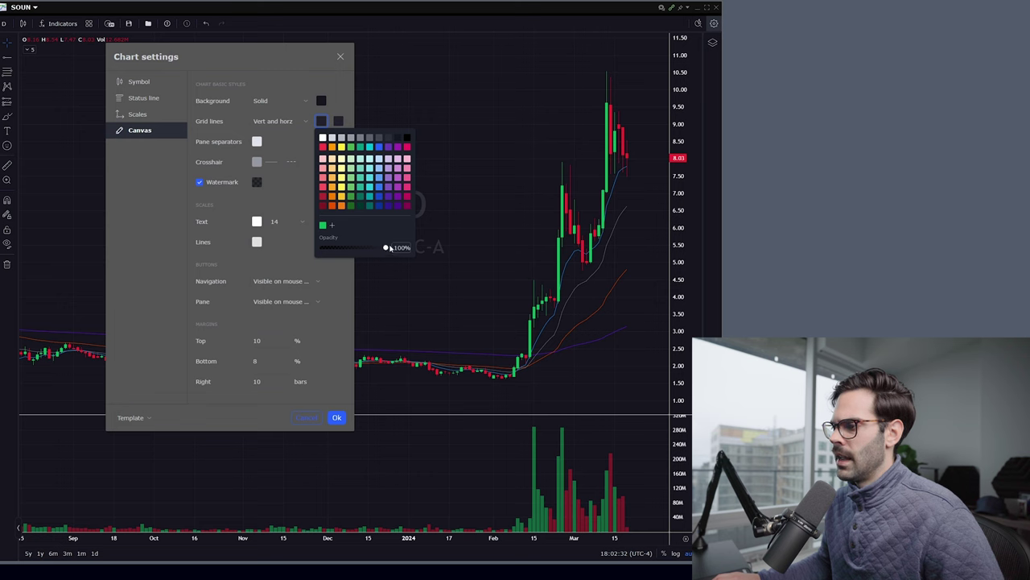
{"action": "left_click", "coordinate": [338, 120]}
{"action": "left_click", "coordinate": [339, 121]}
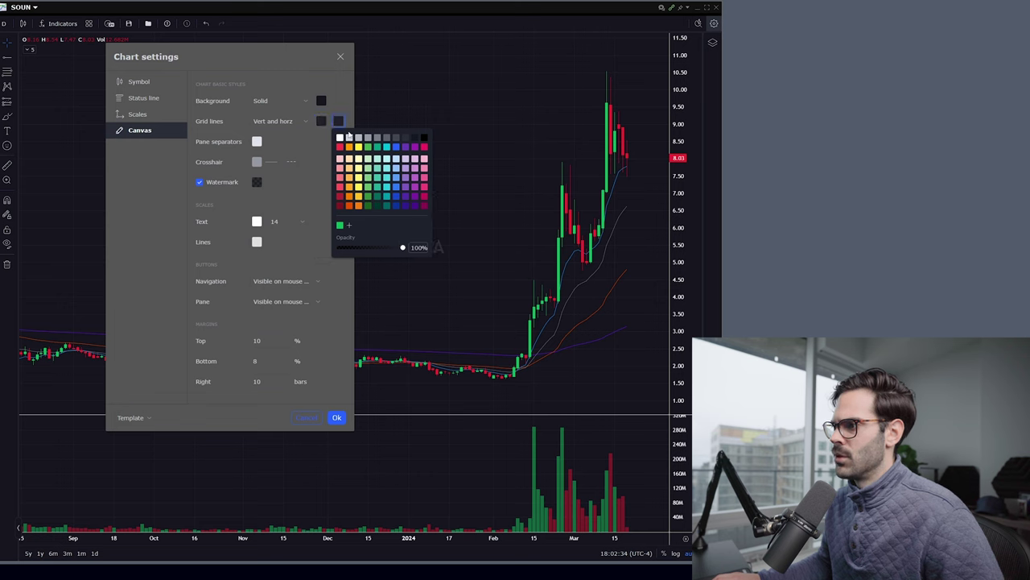
{"action": "left_click", "coordinate": [351, 226]}
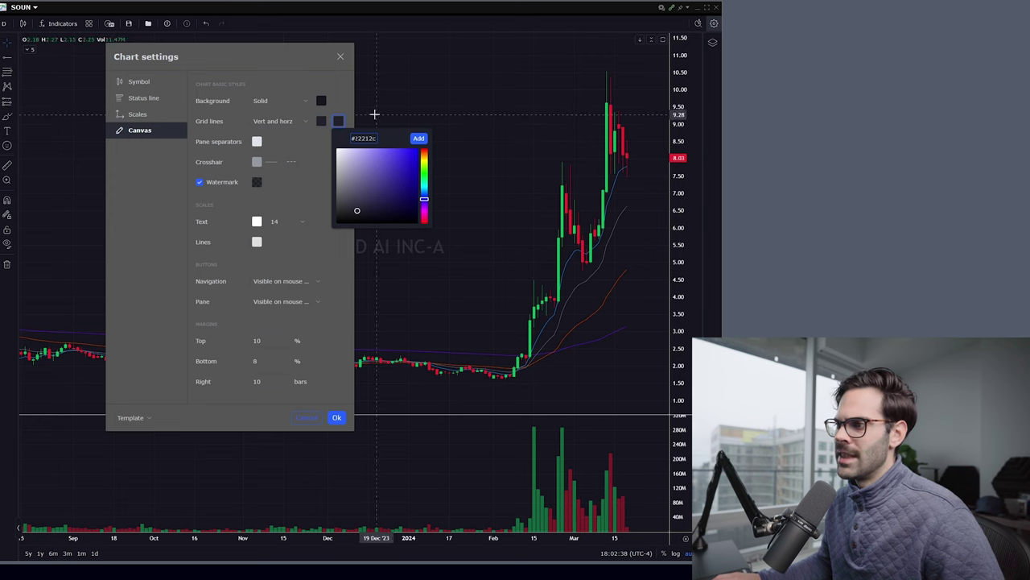
{"action": "left_click", "coordinate": [417, 137]}
{"action": "left_click", "coordinate": [317, 161]}
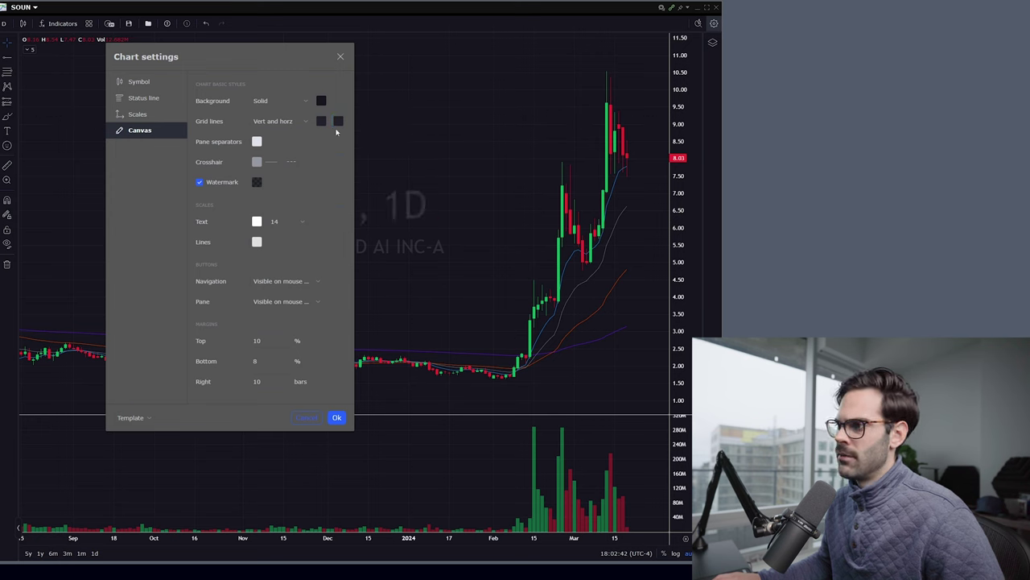
{"action": "left_click", "coordinate": [320, 121]}
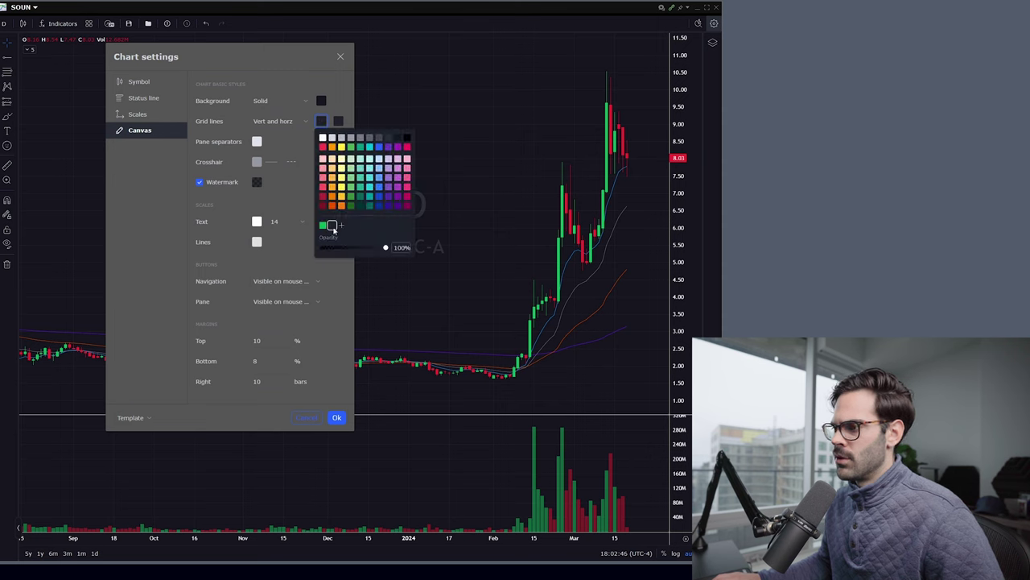
{"action": "left_click", "coordinate": [273, 62]}
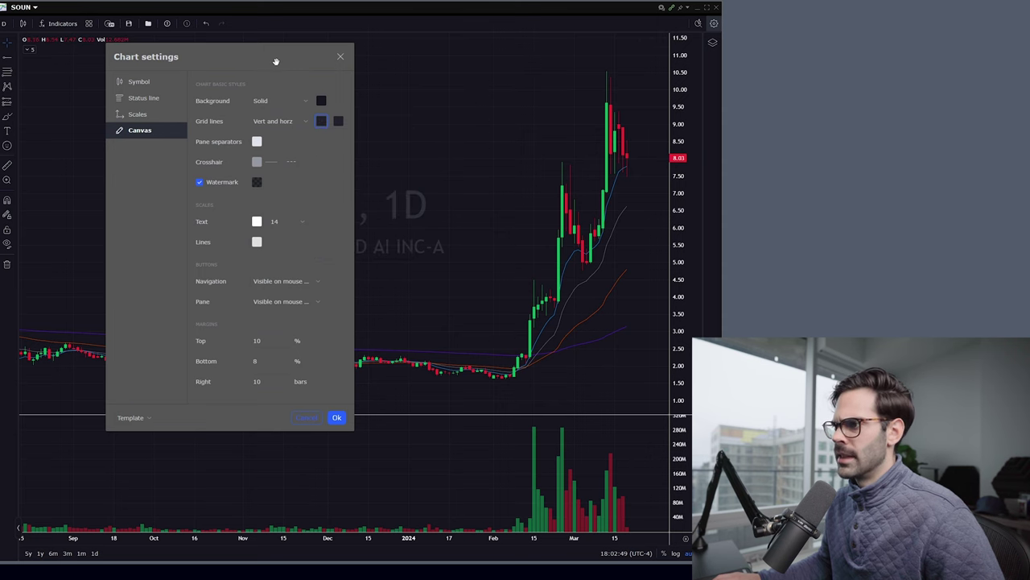
View the pane separators' color options and set the crosshair's opacity to 23%.
{"action": "left_click", "coordinate": [257, 142]}
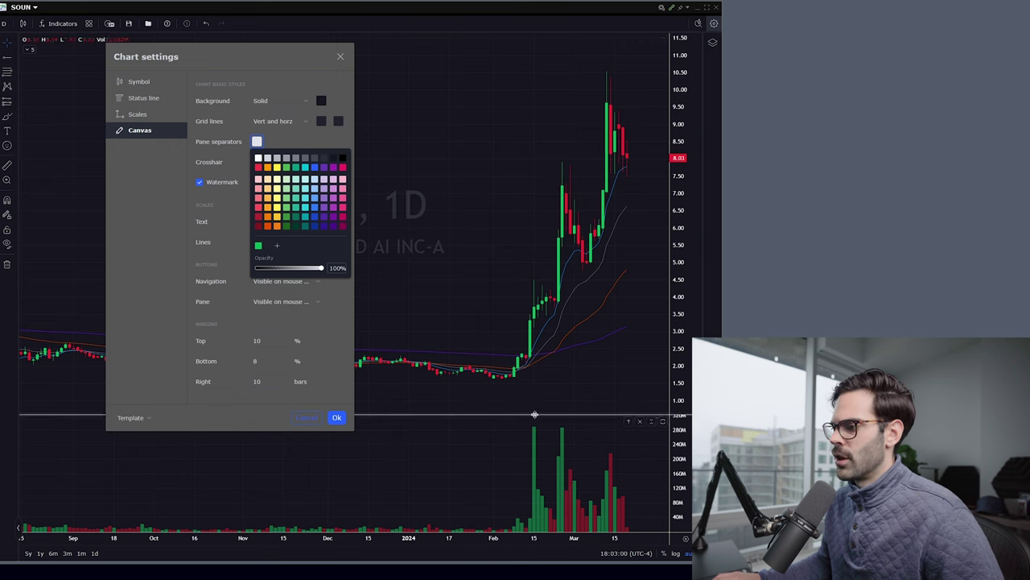
{"action": "left_click", "coordinate": [183, 176]}
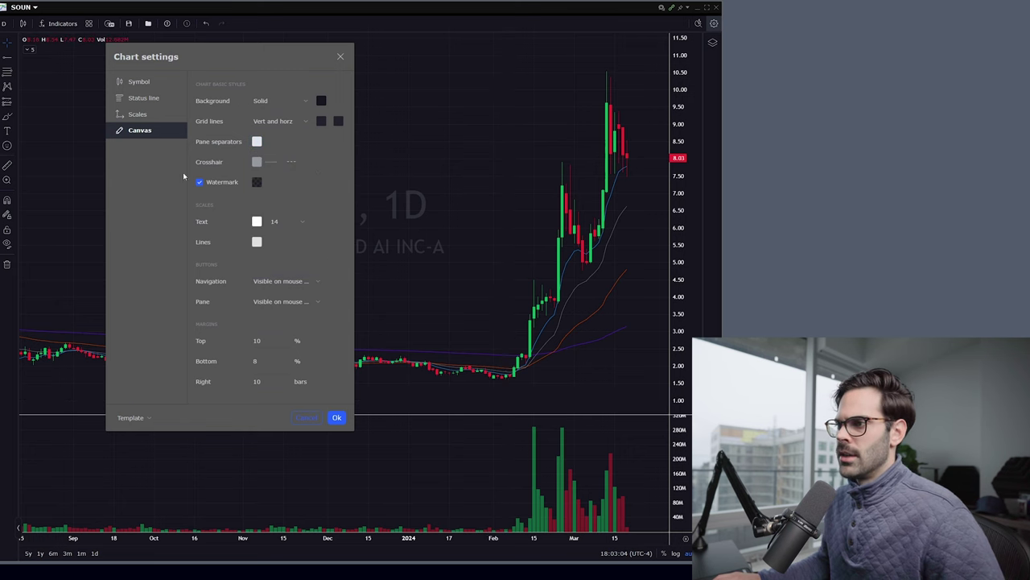
{"action": "left_click", "coordinate": [257, 163]}
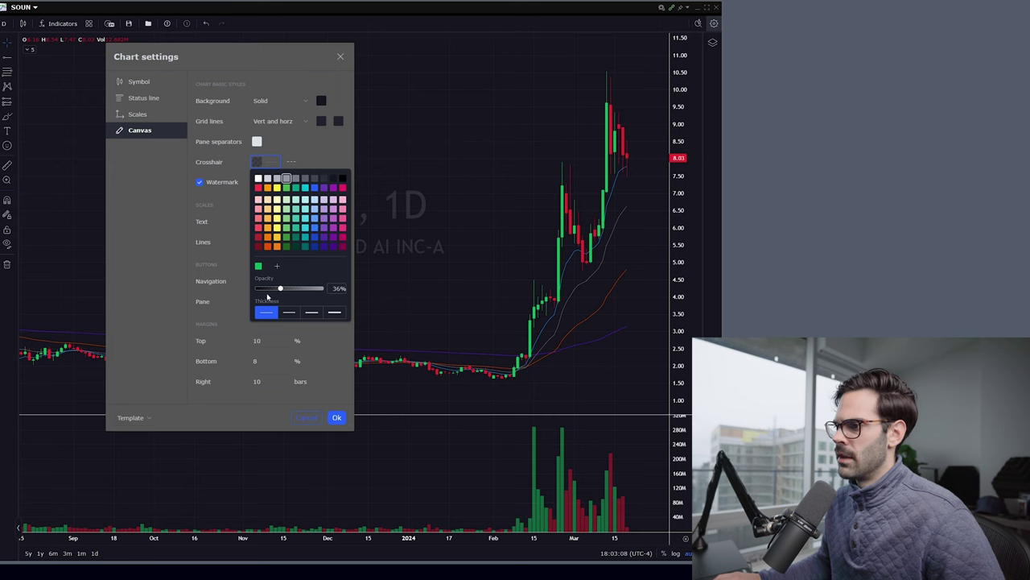
{"action": "left_click_drag", "start_coordinate": [276, 290], "coordinate": [271, 290]}
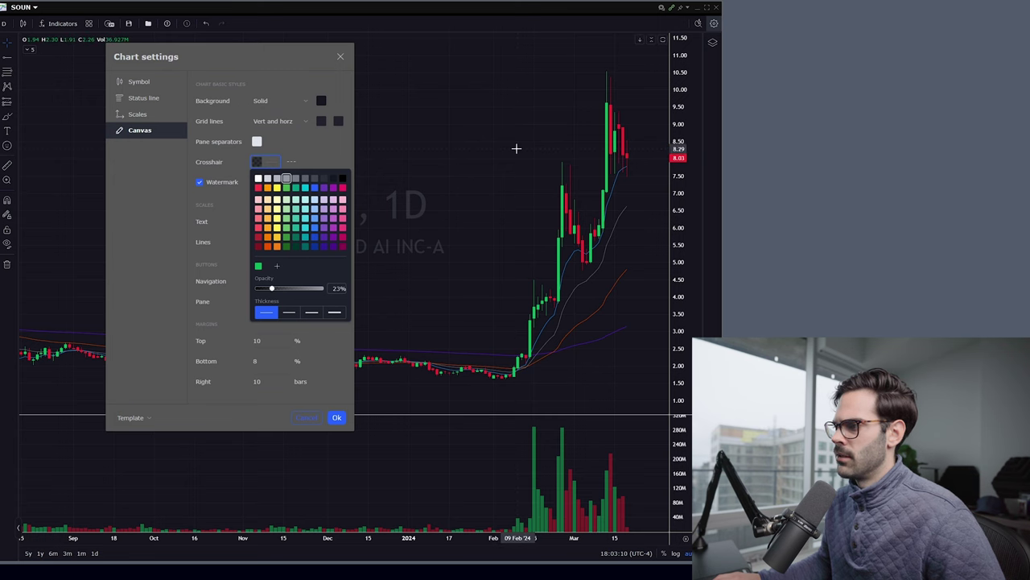
{"action": "left_click", "coordinate": [168, 207]}
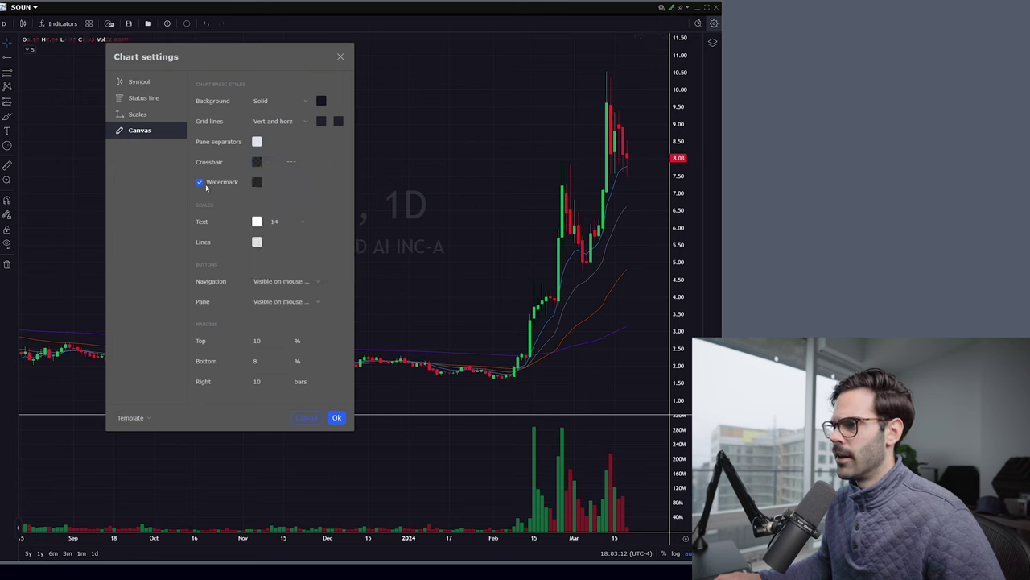
Turn the watermark off to compare the chart without the symbol text, and turn it back on.
{"action": "left_click_drag", "start_coordinate": [249, 50], "coordinate": [139, 46]}
{"action": "scroll", "coordinate": [451, 151], "scroll_direction": "down", "scroll_amount": 3}
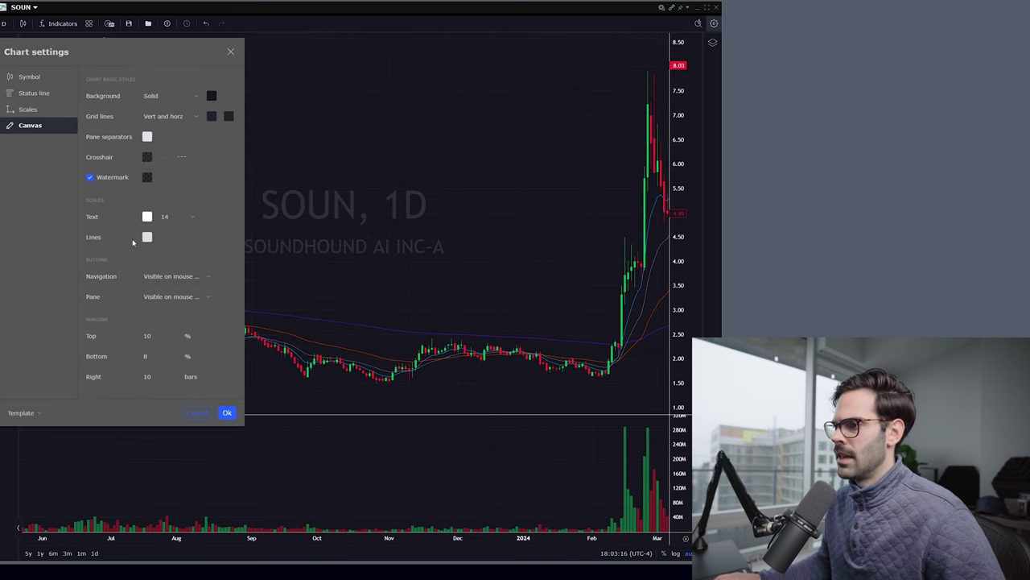
{"action": "left_click", "coordinate": [88, 179]}
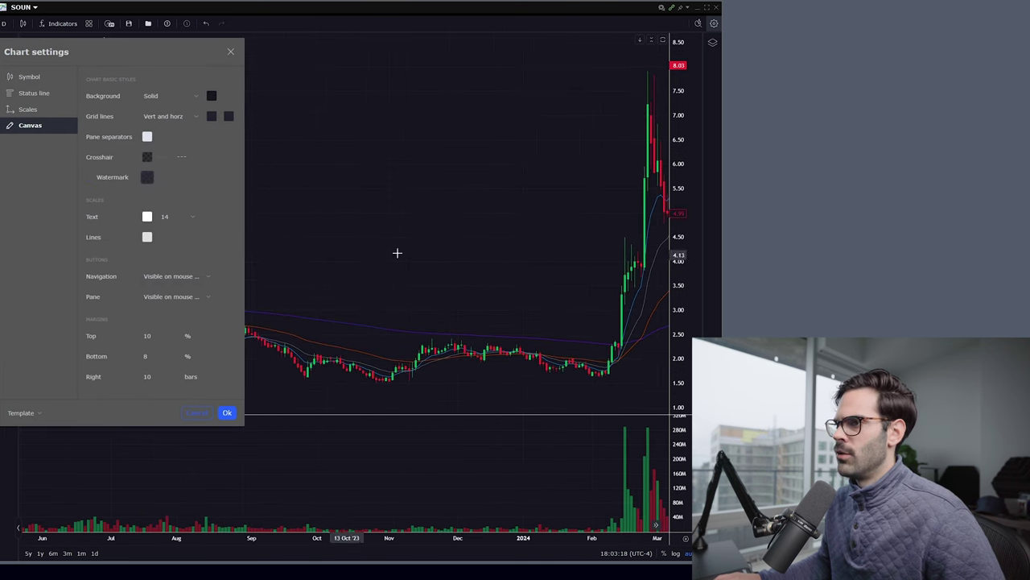
{"action": "scroll", "coordinate": [410, 247], "scroll_direction": "right", "scroll_amount": 3}
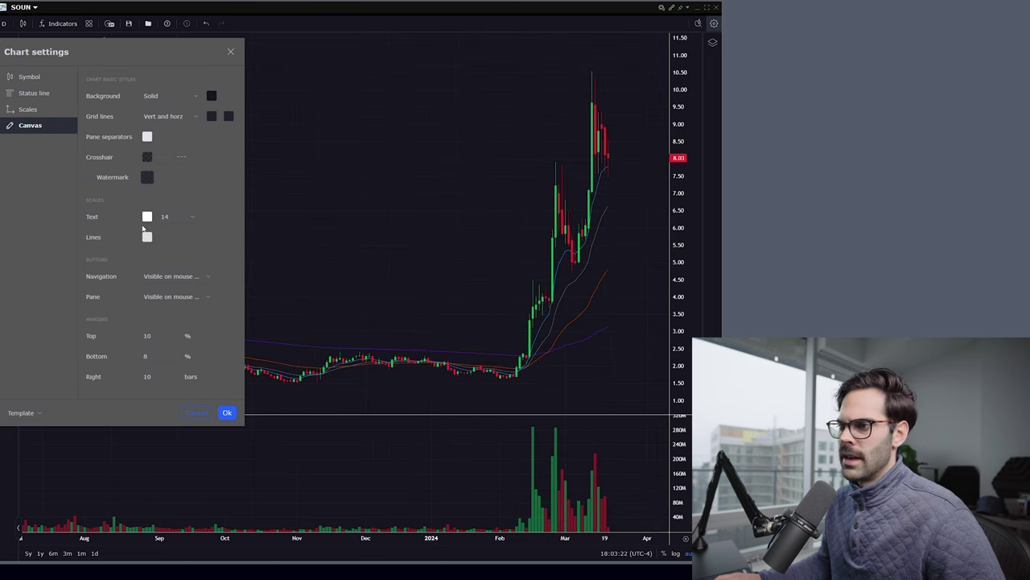
{"action": "left_click", "coordinate": [89, 180]}
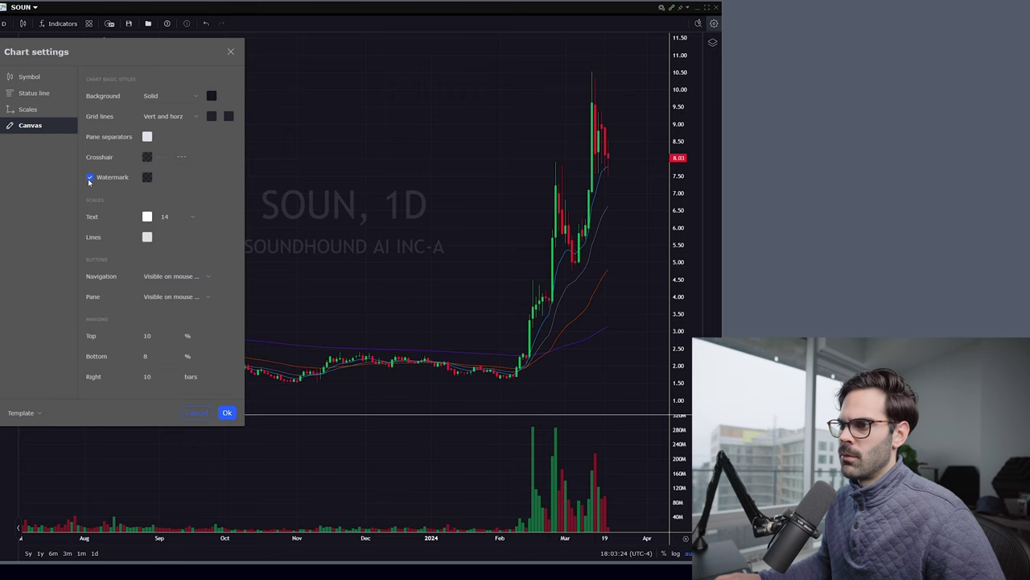
{"action": "left_click_drag", "start_coordinate": [117, 68], "coordinate": [184, 46]}
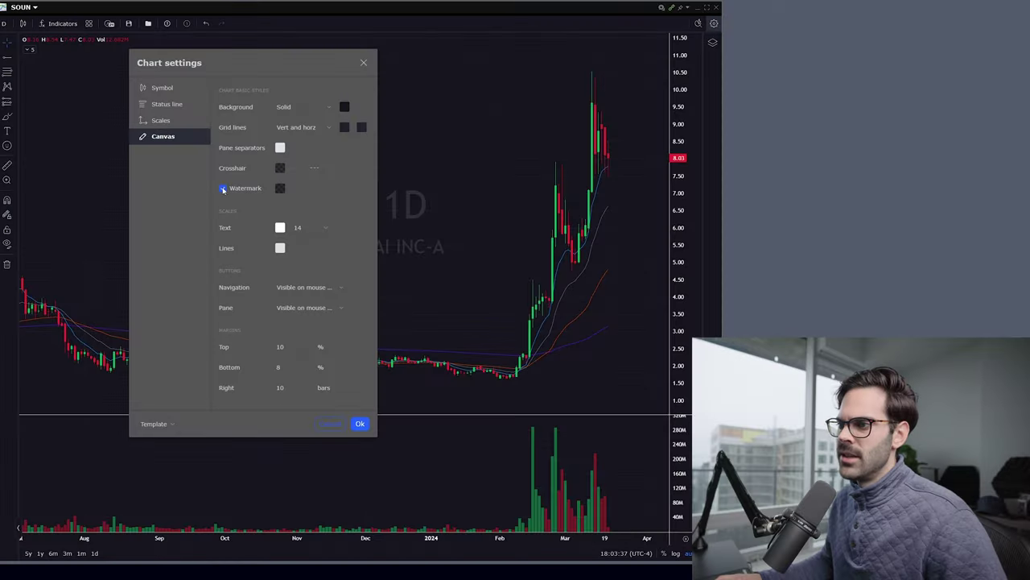
{"action": "left_click", "coordinate": [223, 189]}
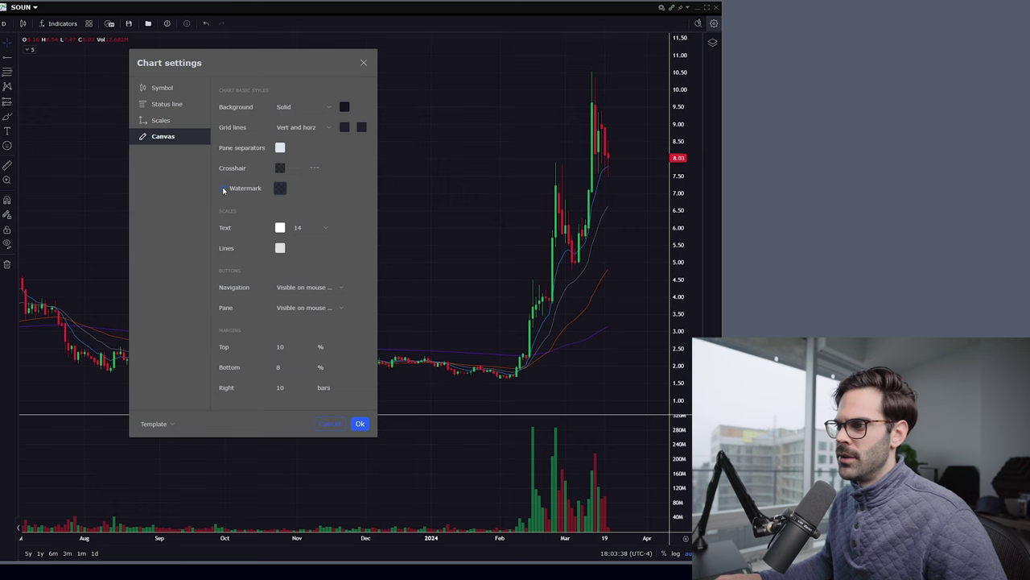
{"action": "left_click", "coordinate": [223, 189]}
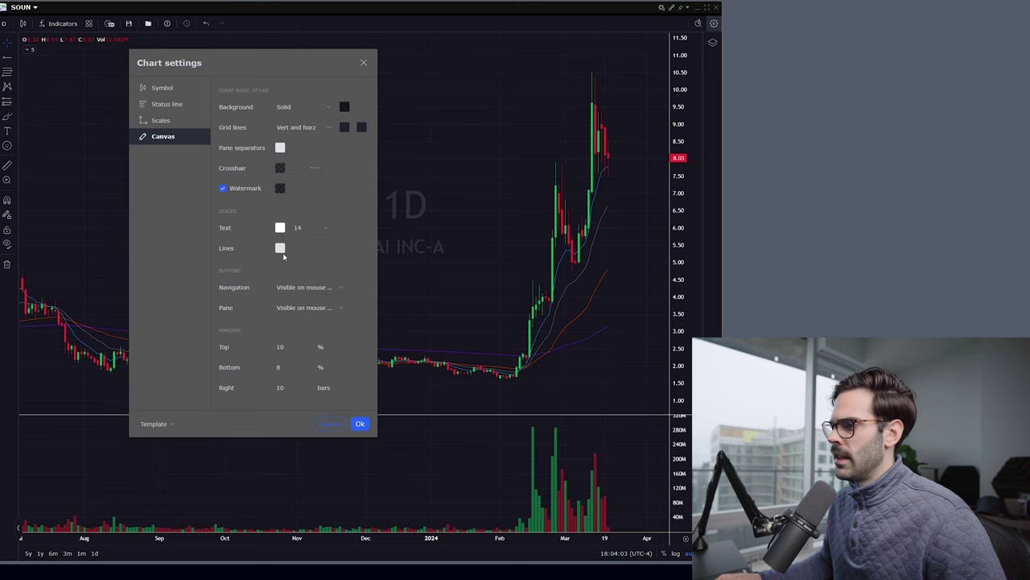
View the color and opacity options of the scale lines.
{"action": "left_click", "coordinate": [280, 249]}
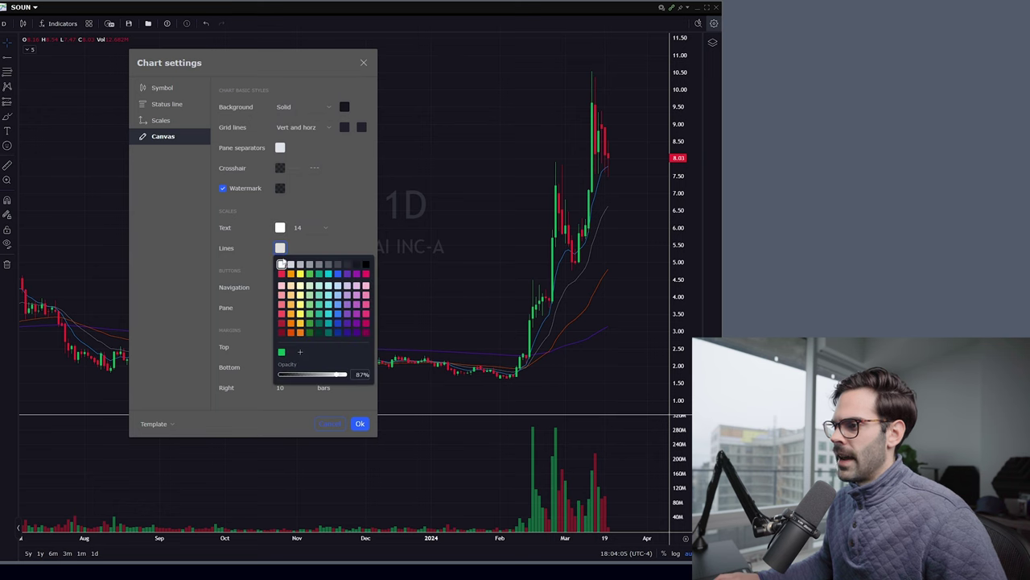
{"action": "left_click", "coordinate": [354, 376]}
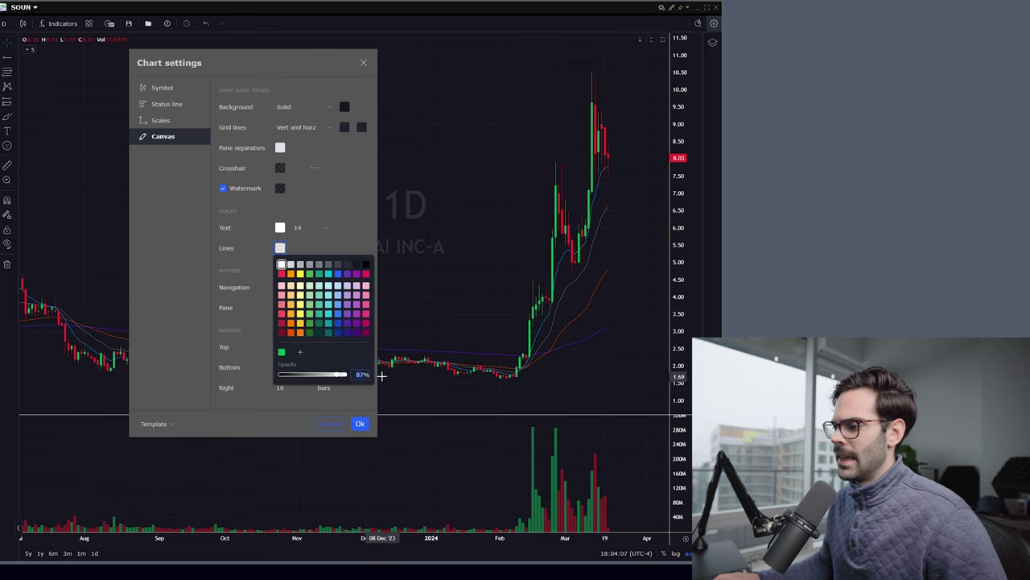
{"action": "left_click", "coordinate": [173, 238]}
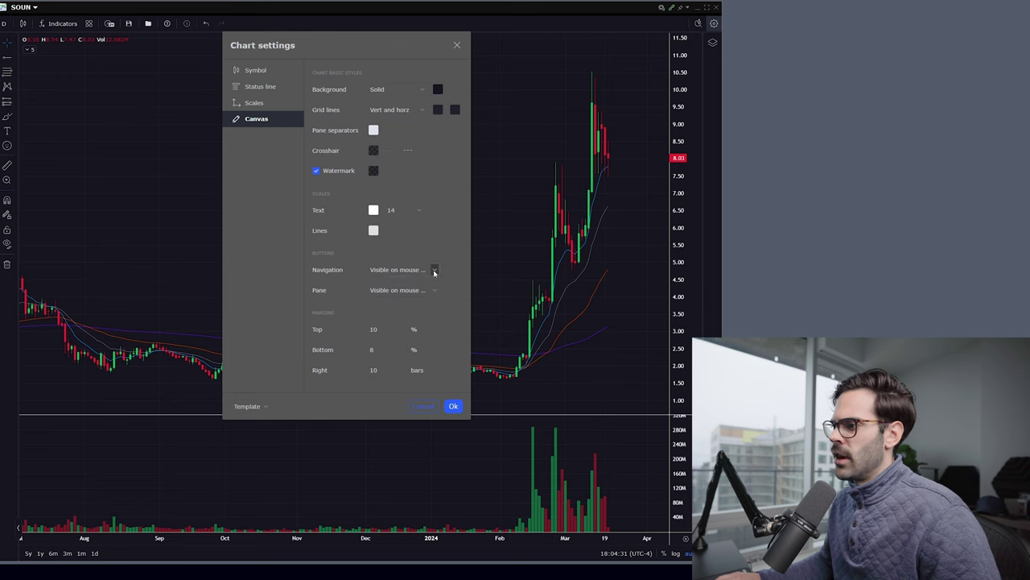
Set both the Navigation and Pane buttons to Always invisible.
{"action": "left_click", "coordinate": [435, 273]}
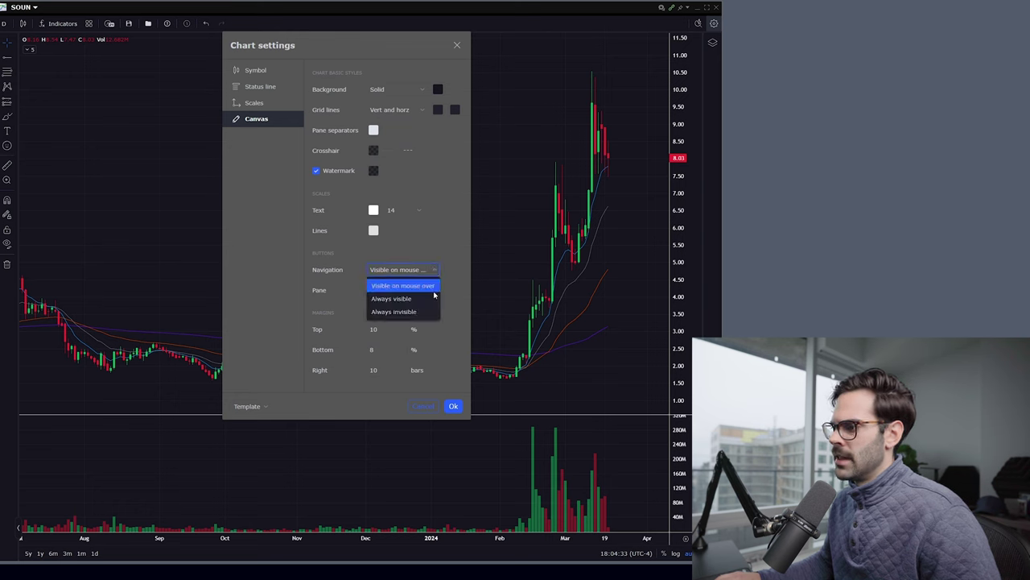
{"action": "left_click", "coordinate": [403, 311]}
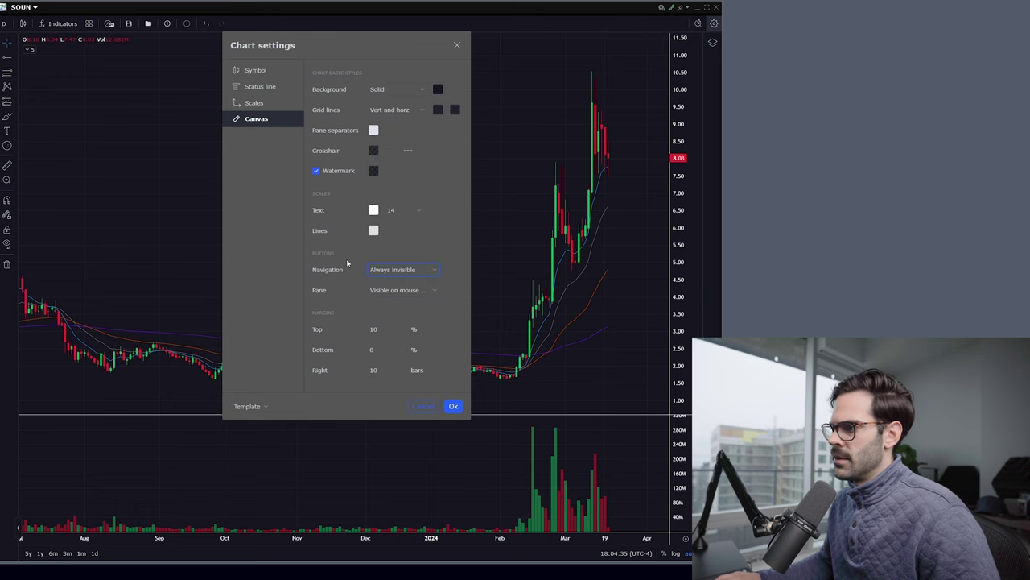
{"action": "left_click", "coordinate": [426, 291]}
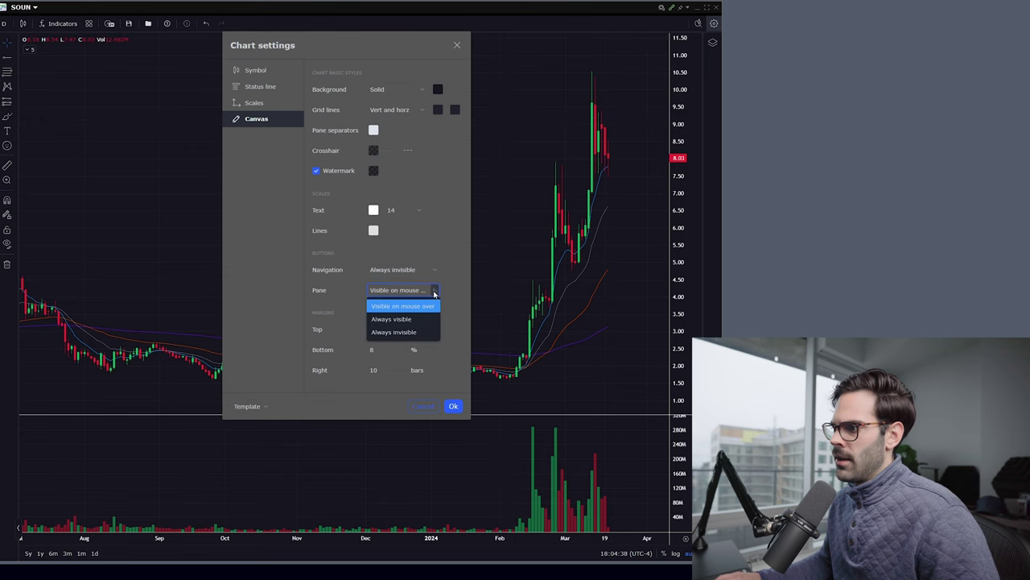
{"action": "left_click", "coordinate": [415, 332]}
{"action": "scroll", "coordinate": [639, 239], "scroll_direction": "down", "scroll_amount": 4}
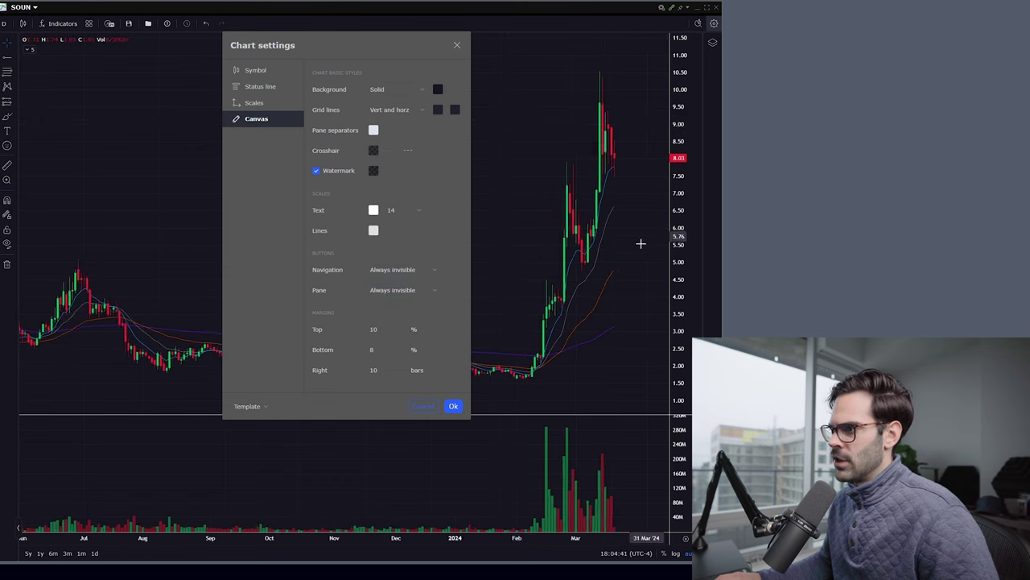
Set the bottom margin to 10% and the right margin to 6 bars, and apply the chart settings.
{"action": "left_click_drag", "start_coordinate": [567, 322], "coordinate": [510, 306]}
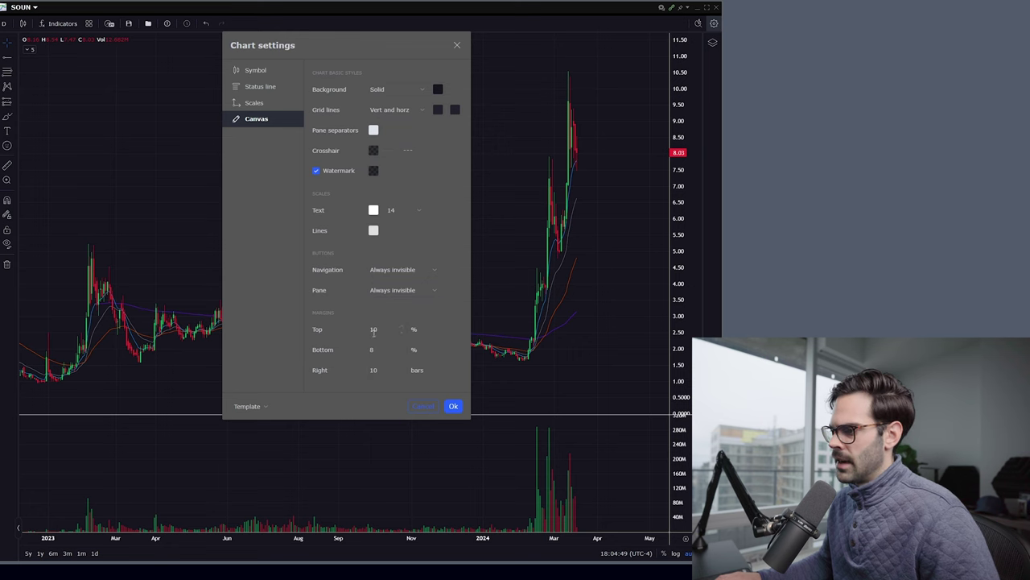
{"action": "type", "text": "10"}
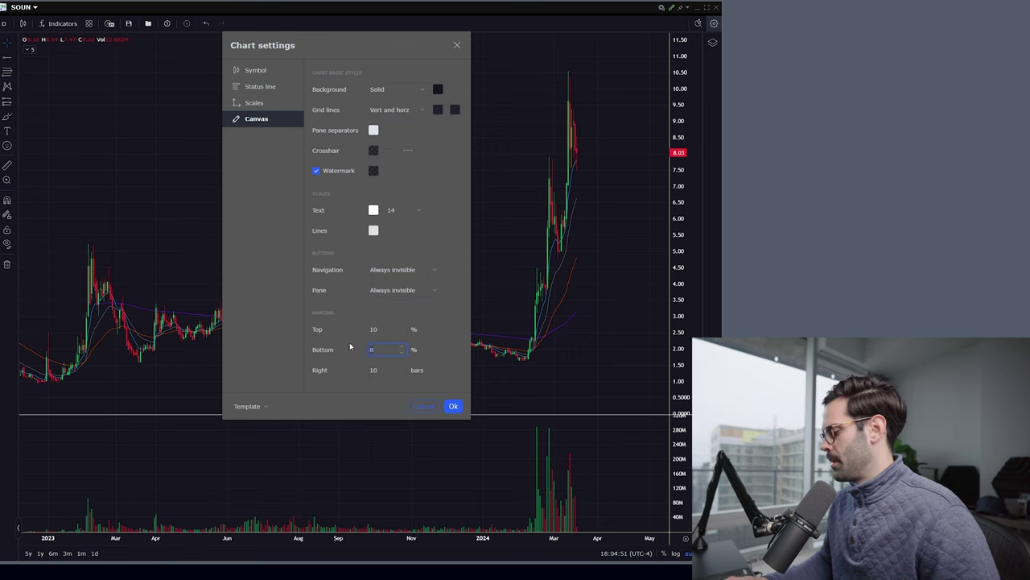
{"action": "left_click", "coordinate": [379, 378]}
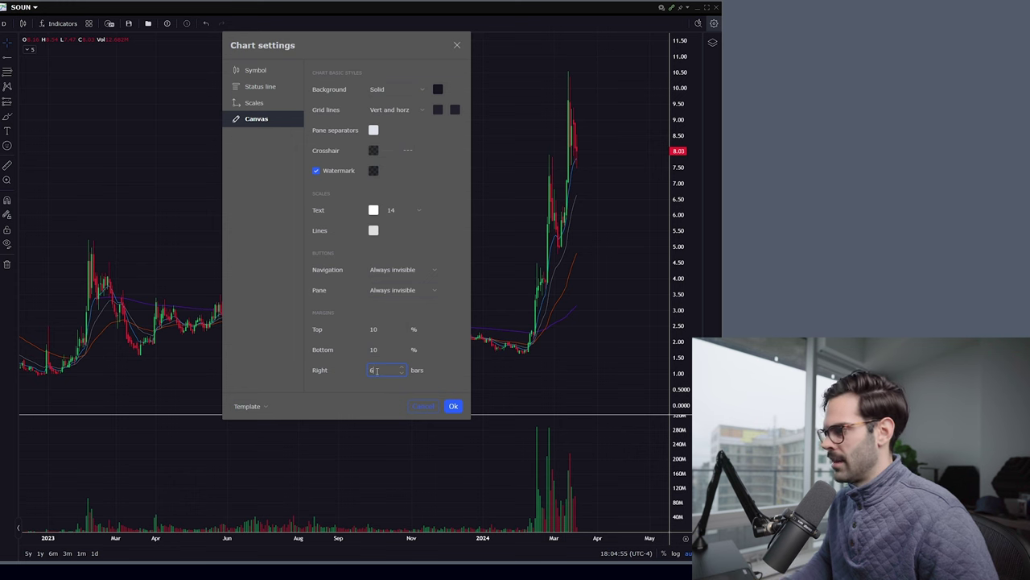
{"action": "type", "text": "6"}
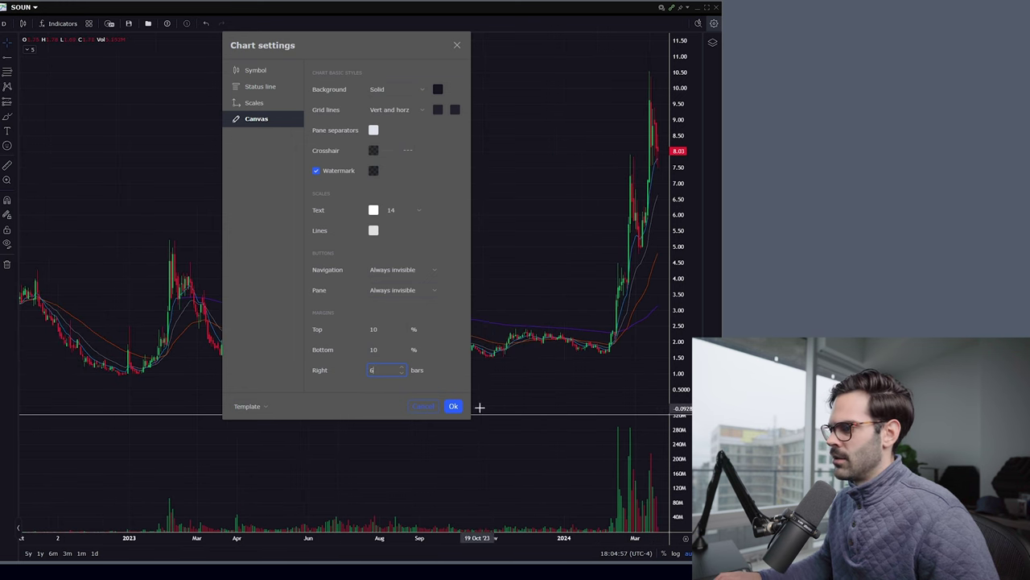
{"action": "left_click", "coordinate": [453, 405]}
Inspect the chart's spacing on the daily and 5-minute intervals, and return to the 1-day interval.
{"action": "scroll", "coordinate": [579, 274], "scroll_direction": "up", "scroll_amount": 10}
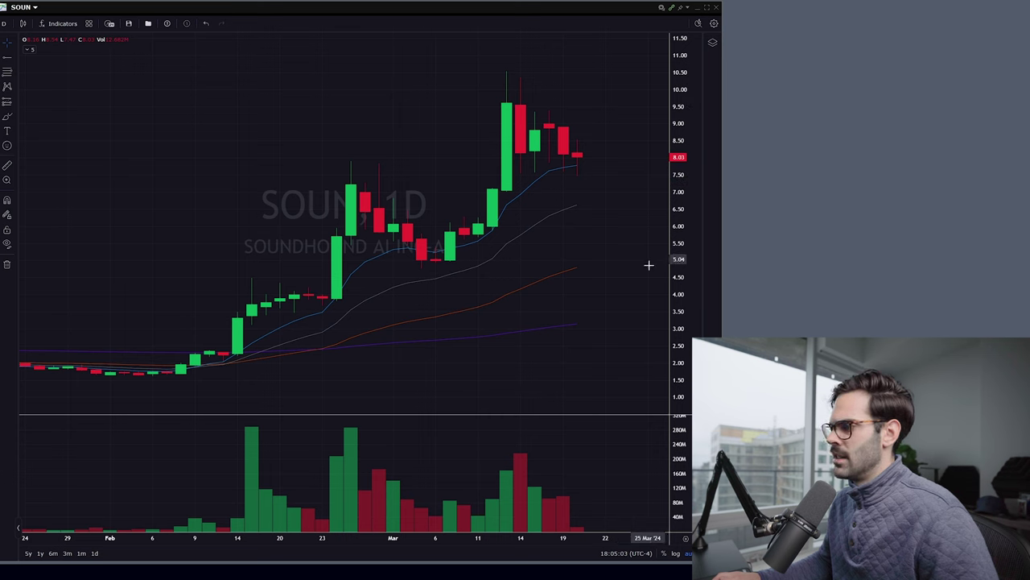
{"action": "left_click", "coordinate": [8, 24]}
{"action": "left_click", "coordinate": [15, 159]}
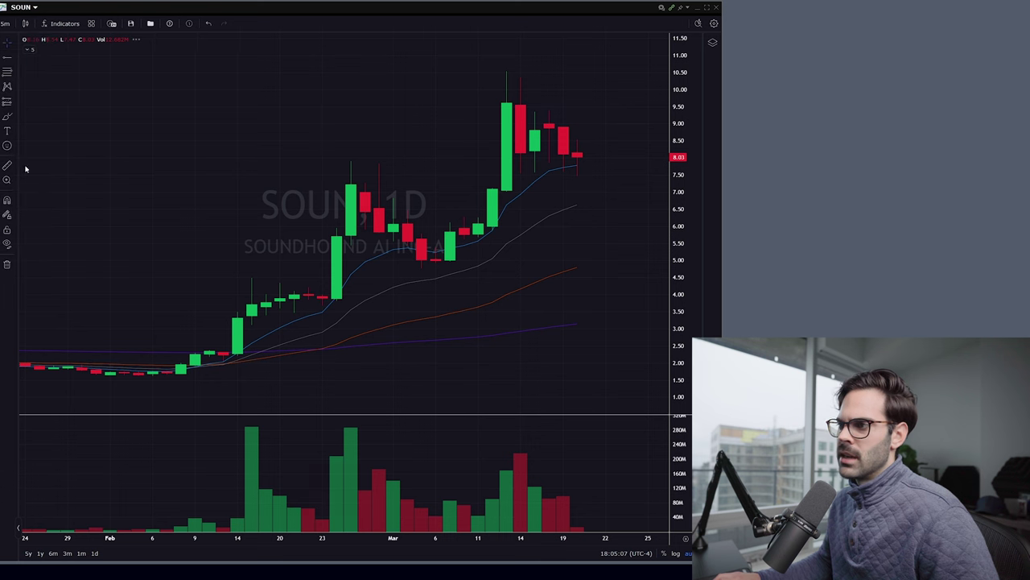
{"action": "scroll", "coordinate": [483, 218], "scroll_direction": "down", "scroll_amount": 3}
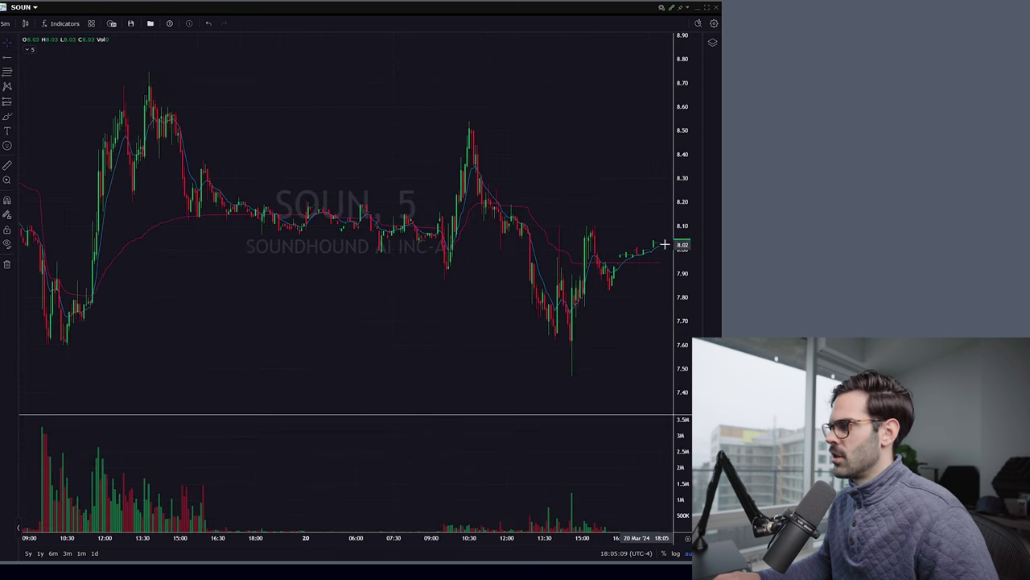
{"action": "scroll", "coordinate": [564, 301], "scroll_direction": "up", "scroll_amount": 3}
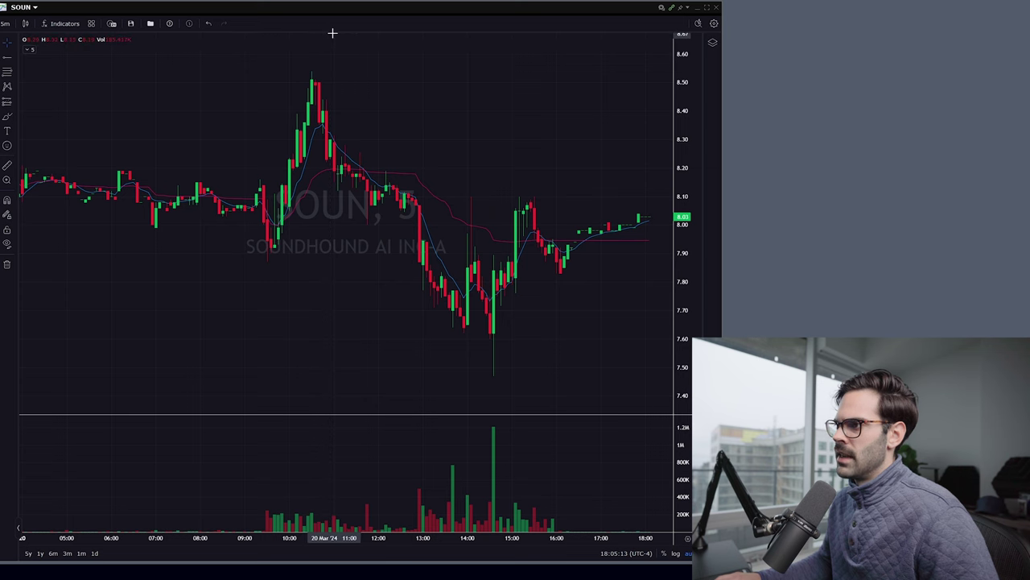
{"action": "scroll", "coordinate": [331, 70], "scroll_direction": "down", "scroll_amount": 3}
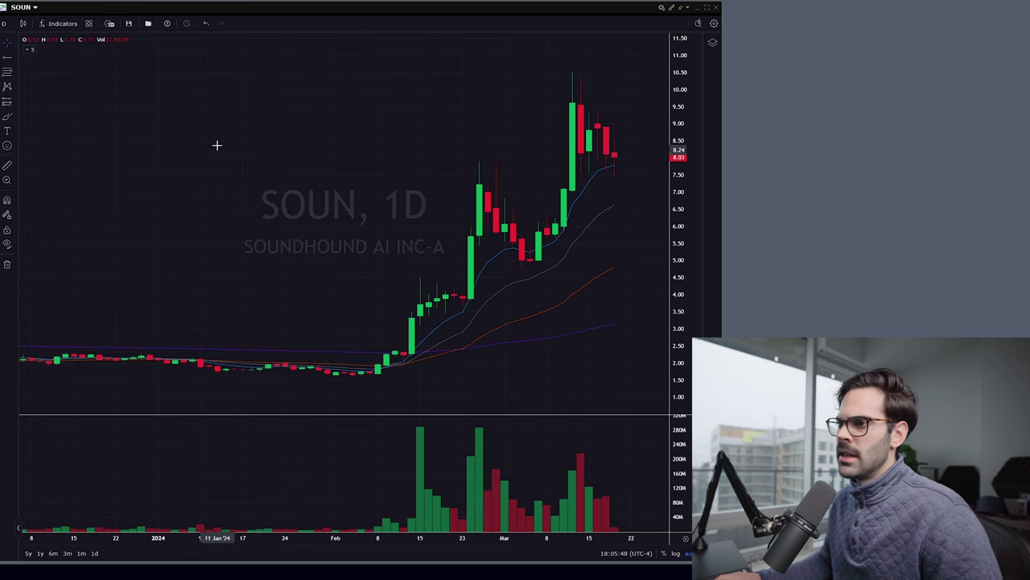
Open the chart settings, view the template options, and cancel without applying the defaults.
{"action": "right_click", "coordinate": [218, 146]}
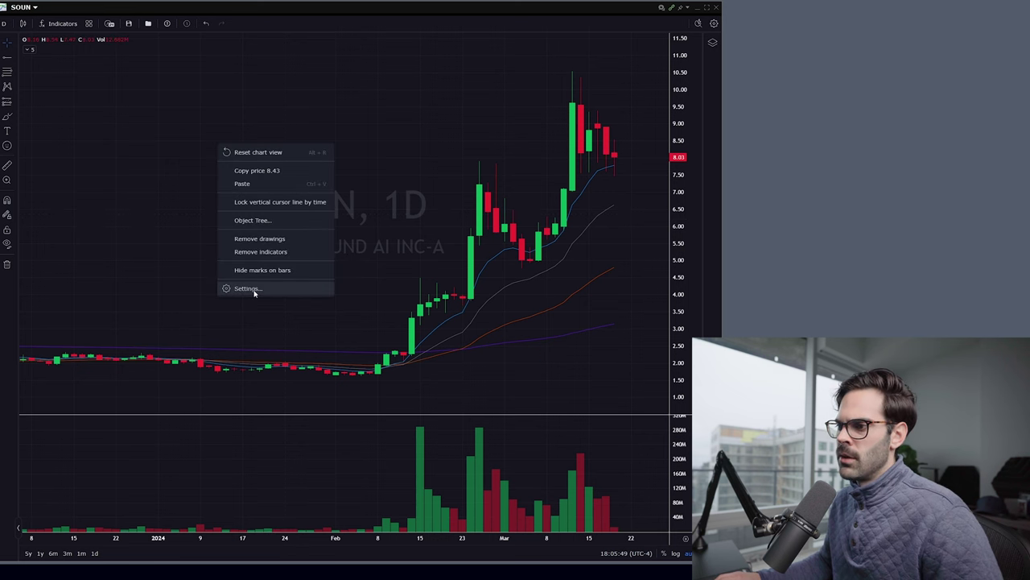
{"action": "left_click", "coordinate": [249, 289]}
{"action": "left_click_drag", "start_coordinate": [270, 125], "coordinate": [211, 62]}
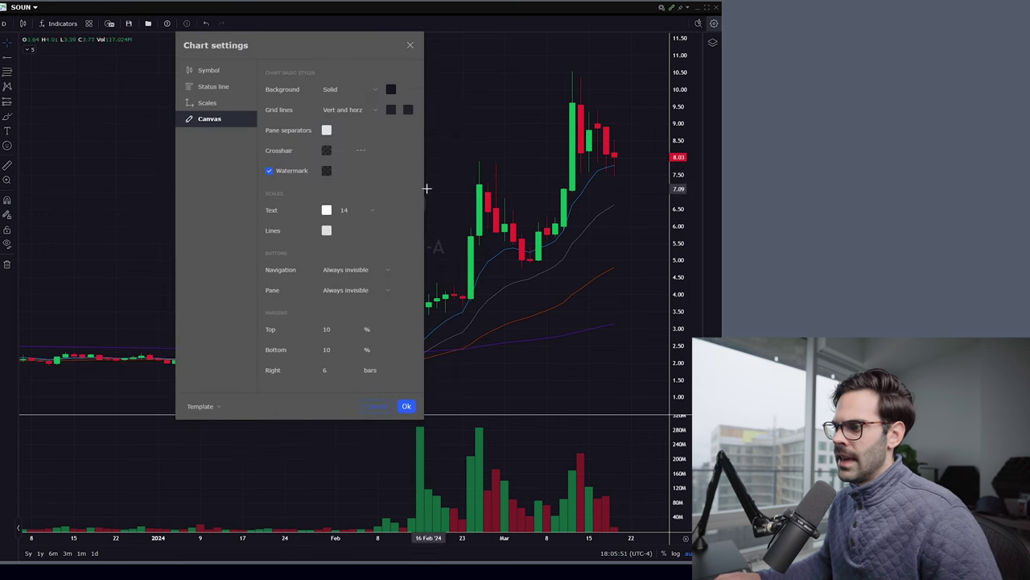
{"action": "left_click", "coordinate": [219, 407]}
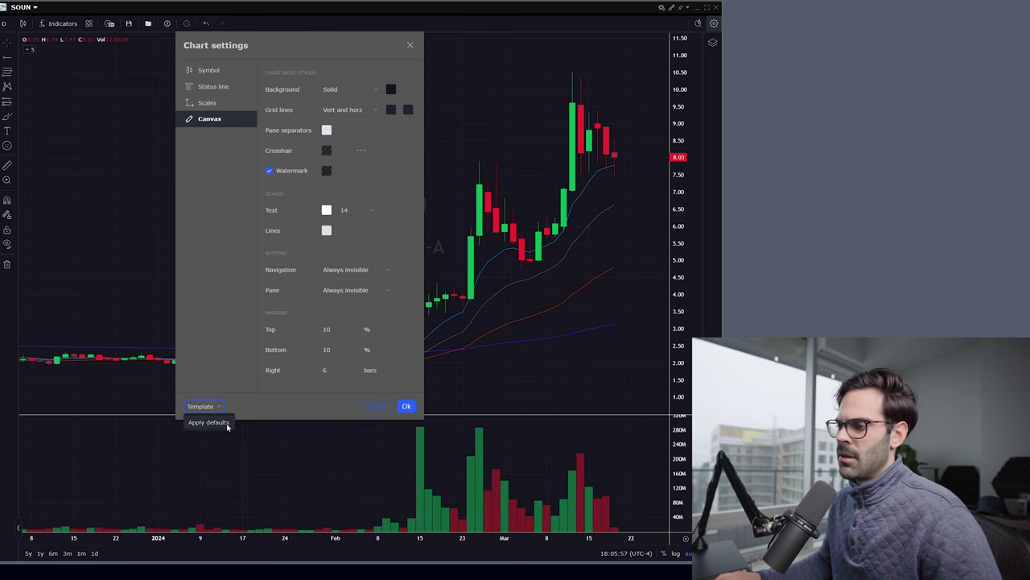
{"action": "left_click", "coordinate": [375, 409]}
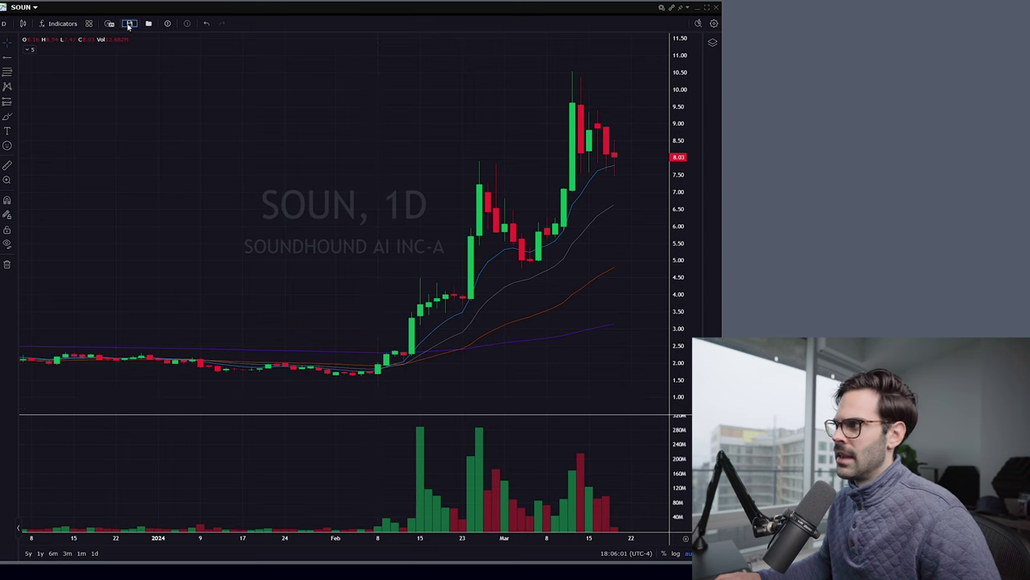
Save the current chart configuration as a snapshot named Day Trading.
{"action": "left_click", "coordinate": [128, 25]}
{"action": "left_click", "coordinate": [333, 289]}
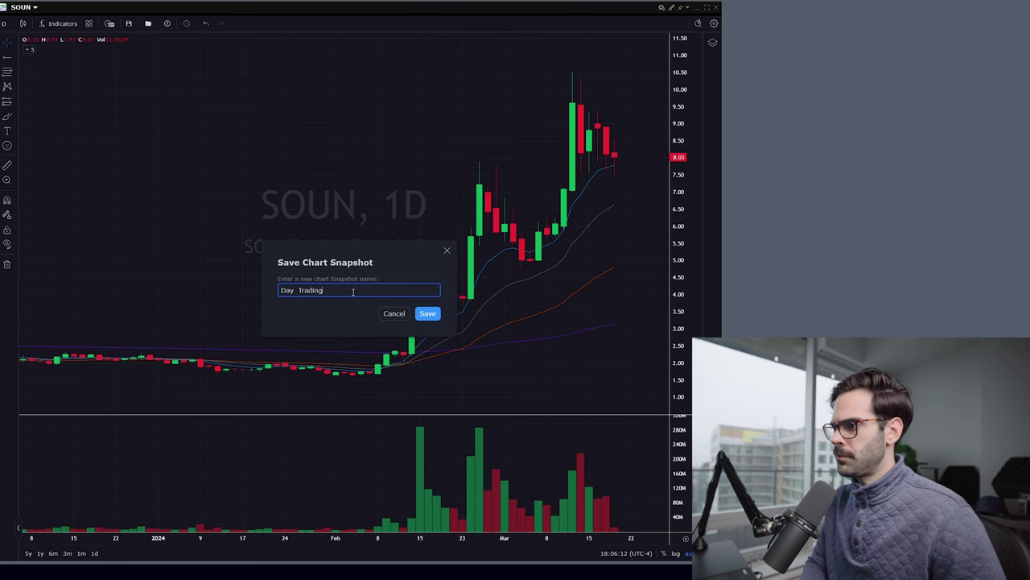
{"action": "left_click", "coordinate": [426, 314]}
Disable the outside-RTH data and view the SOUN chart on the 30-minute interval.
{"action": "scroll", "coordinate": [165, 74], "scroll_direction": "down", "scroll_amount": 3}
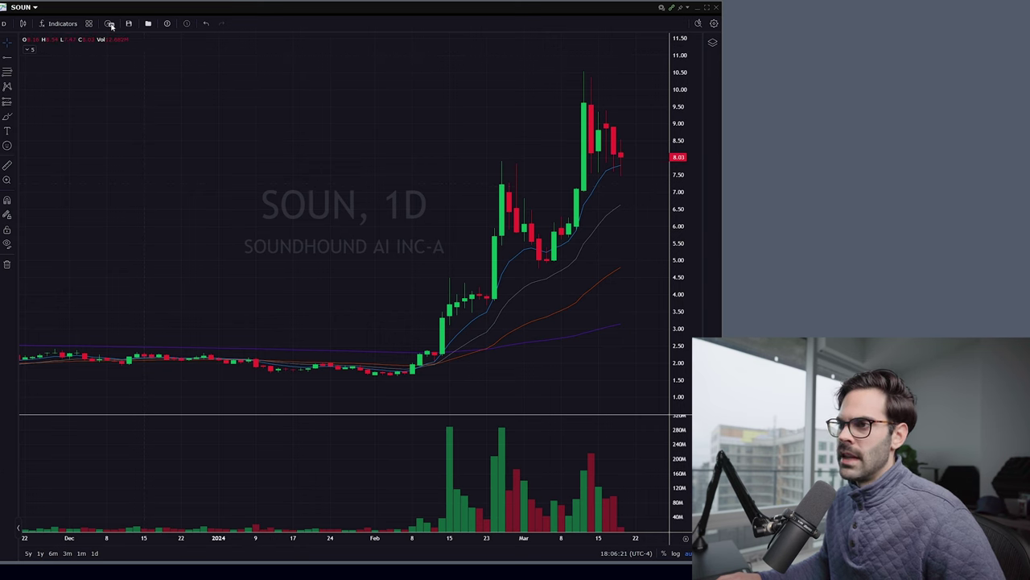
{"action": "left_click", "coordinate": [109, 24]}
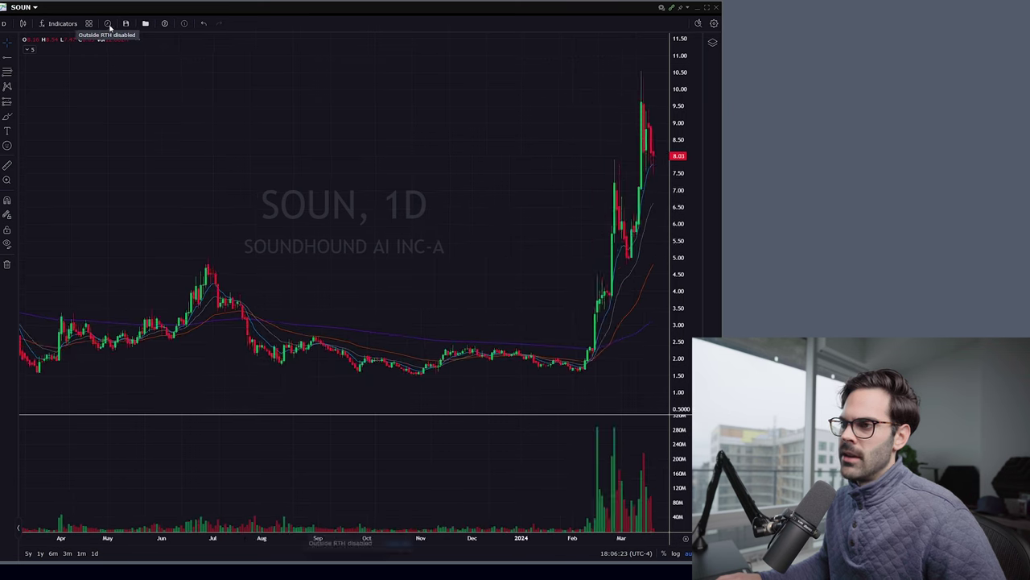
{"action": "left_click", "coordinate": [5, 23]}
{"action": "left_click", "coordinate": [18, 185]}
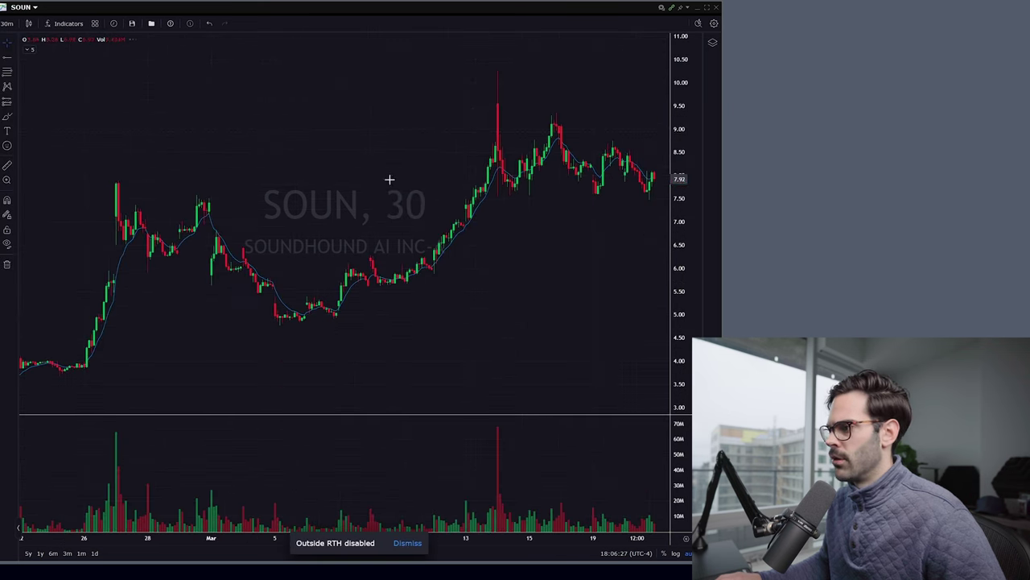
{"action": "scroll", "coordinate": [573, 196], "scroll_direction": "up", "scroll_amount": 3}
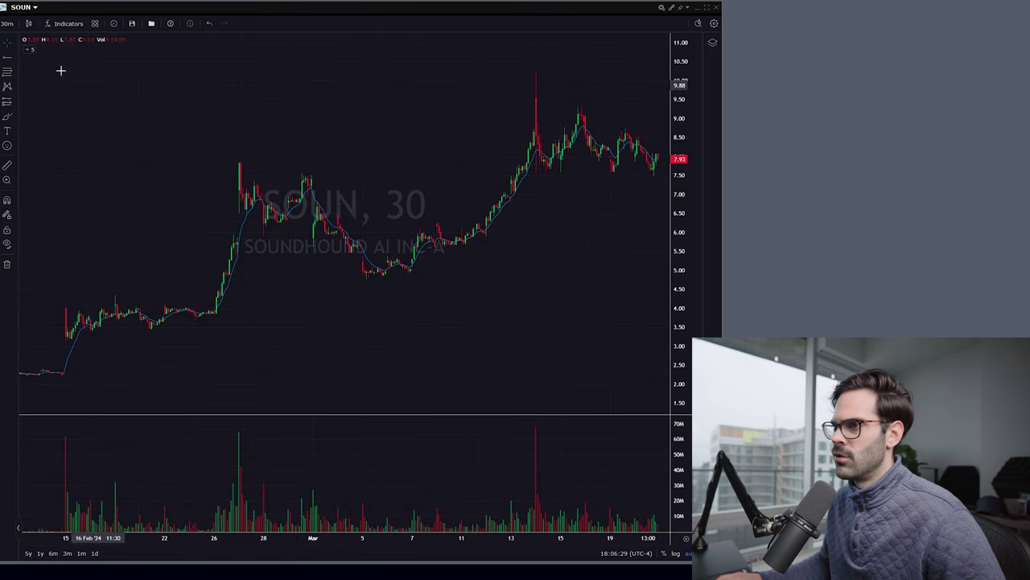
Enable the outside-RTH data and examine the extended-hours candles from March 11 to 19 on the 30-minute chart.
{"action": "left_click", "coordinate": [114, 23]}
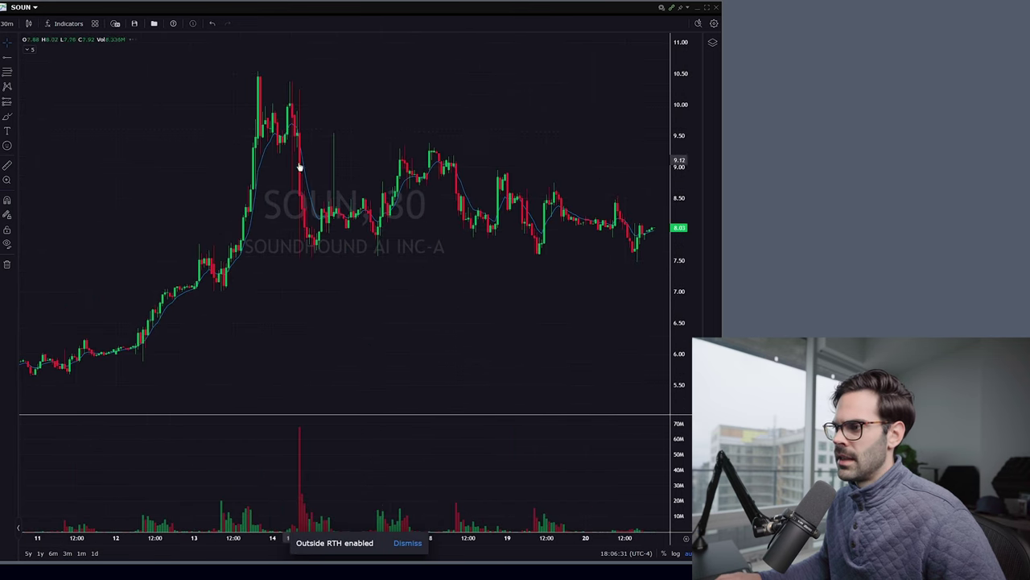
{"action": "scroll", "coordinate": [354, 276], "scroll_direction": "up", "scroll_amount": 3}
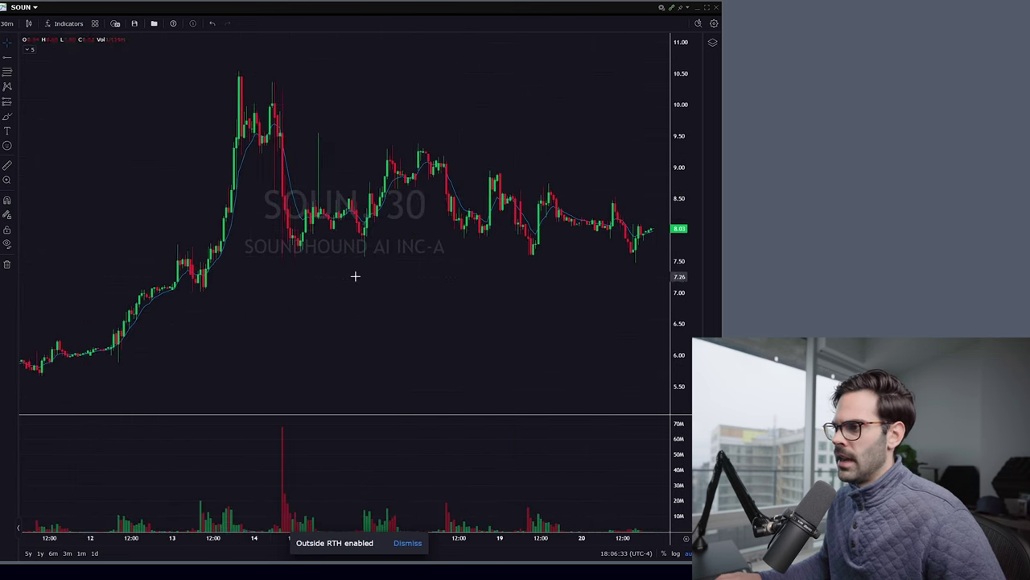
{"action": "left_click_drag", "start_coordinate": [230, 138], "coordinate": [480, 181]}
{"action": "scroll", "coordinate": [481, 182], "scroll_direction": "up", "scroll_amount": 3}
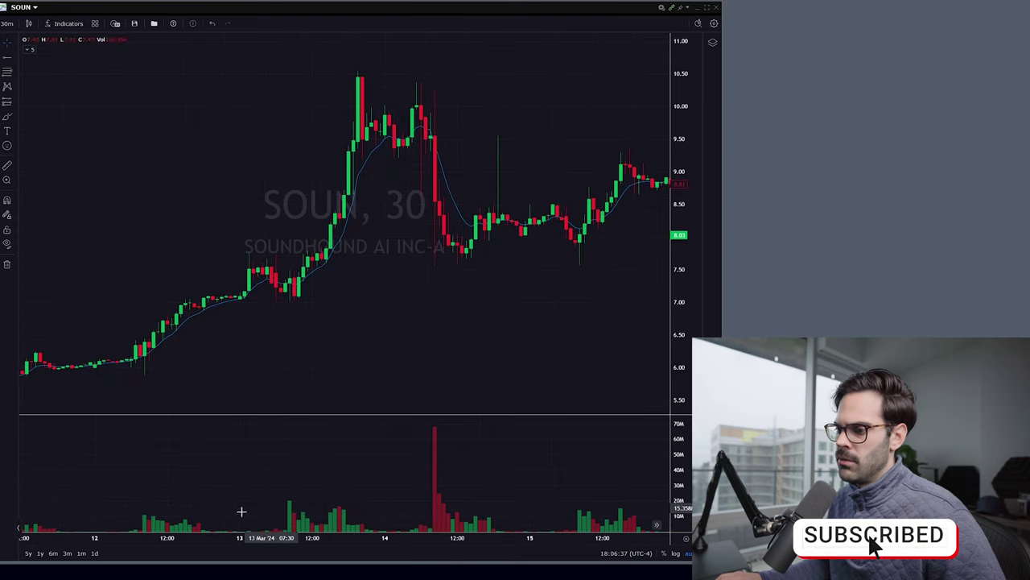
{"action": "left_click_drag", "start_coordinate": [529, 486], "coordinate": [324, 479]}
{"action": "scroll", "coordinate": [399, 499], "scroll_direction": "down", "scroll_amount": 2}
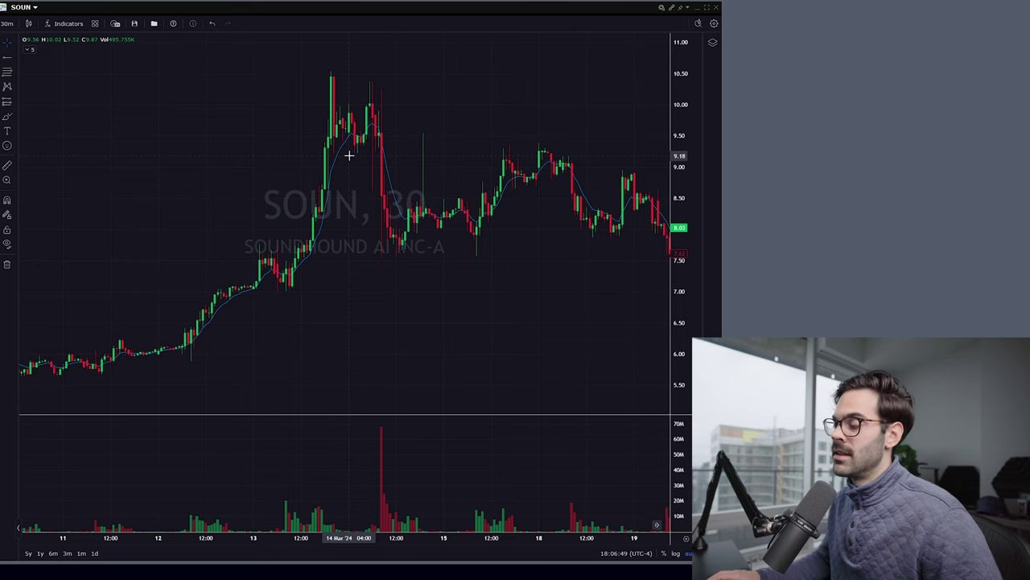
{"action": "scroll", "coordinate": [400, 150], "scroll_direction": "up", "scroll_amount": 3}
{"action": "left_click_drag", "start_coordinate": [487, 118], "coordinate": [536, 92]}
Switch the chart to the 2-minute interval and examine the pre-market, regular and after-hours price action around March 20.
{"action": "left_click", "coordinate": [6, 24]}
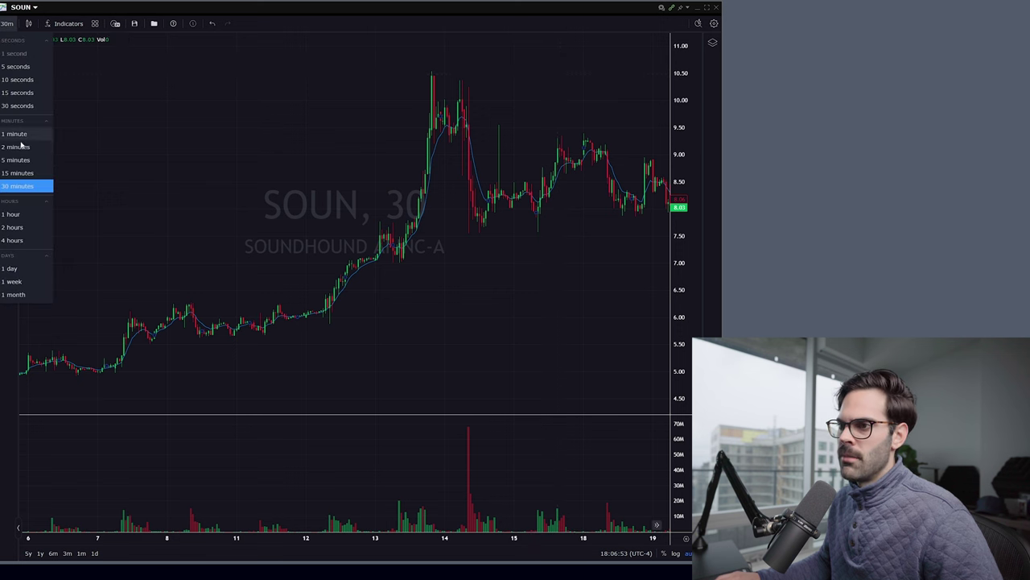
{"action": "left_click", "coordinate": [15, 147]}
{"action": "scroll", "coordinate": [508, 117], "scroll_direction": "up", "scroll_amount": 4}
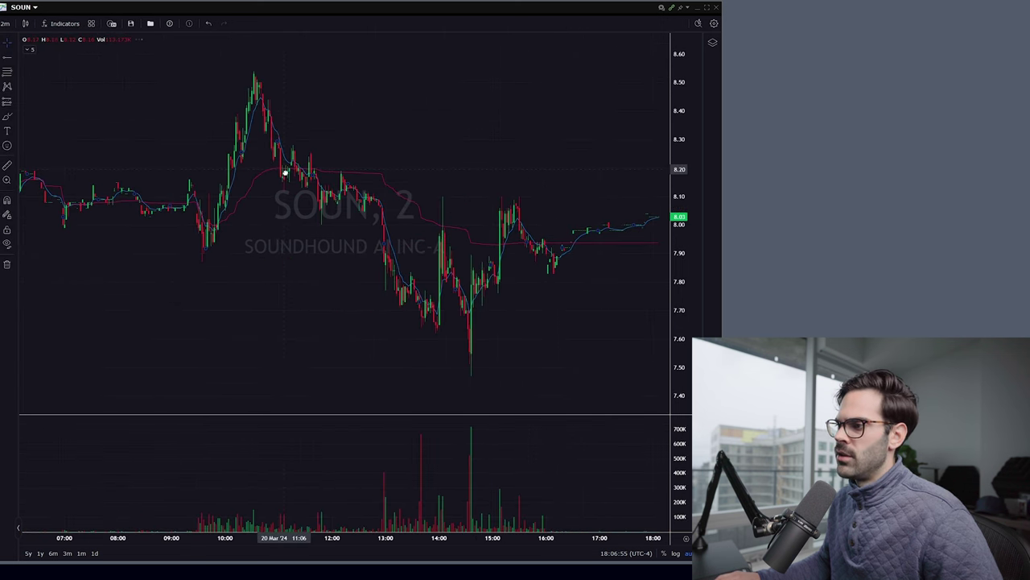
{"action": "left_click_drag", "start_coordinate": [257, 129], "coordinate": [426, 142]}
{"action": "scroll", "coordinate": [423, 136], "scroll_direction": "down", "scroll_amount": 3}
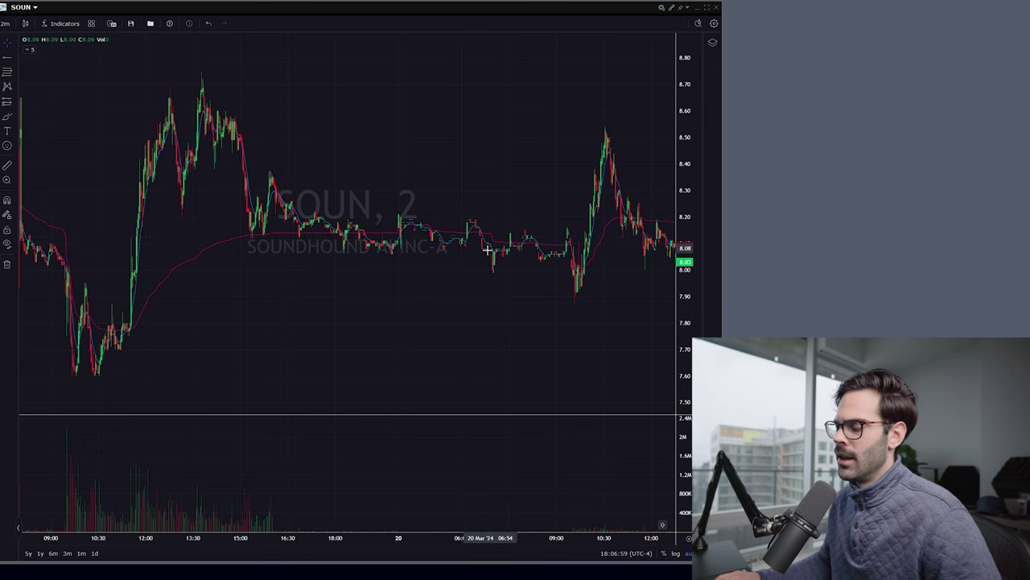
{"action": "left_click_drag", "start_coordinate": [571, 364], "coordinate": [512, 364]}
{"action": "scroll", "coordinate": [512, 364], "scroll_direction": "up", "scroll_amount": 1}
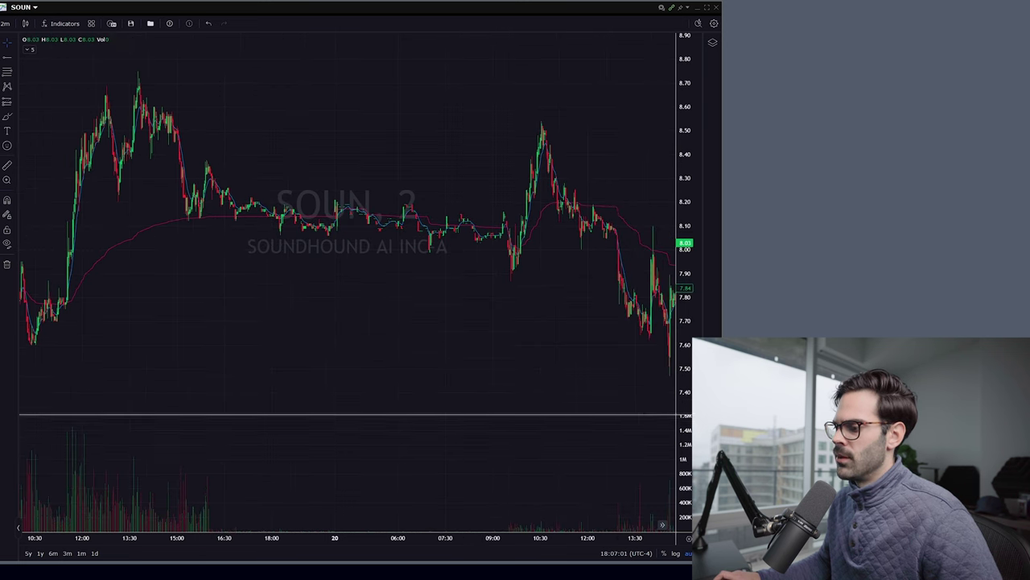
{"action": "scroll", "coordinate": [439, 394], "scroll_direction": "up", "scroll_amount": 3}
{"action": "scroll", "coordinate": [374, 324], "scroll_direction": "up", "scroll_amount": 2}
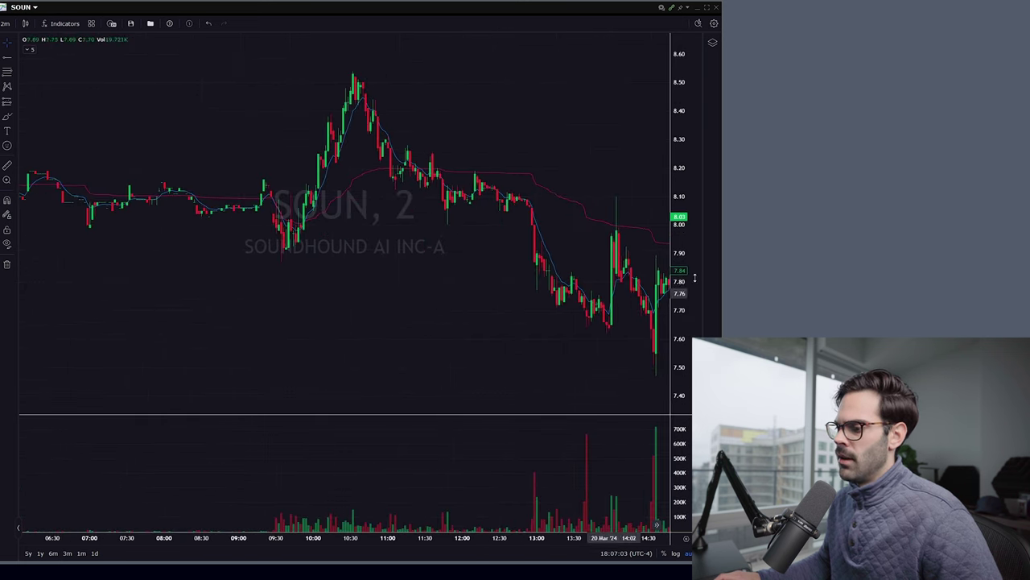
{"action": "left_click_drag", "start_coordinate": [243, 322], "coordinate": [426, 318]}
{"action": "scroll", "coordinate": [403, 386], "scroll_direction": "up", "scroll_amount": 2}
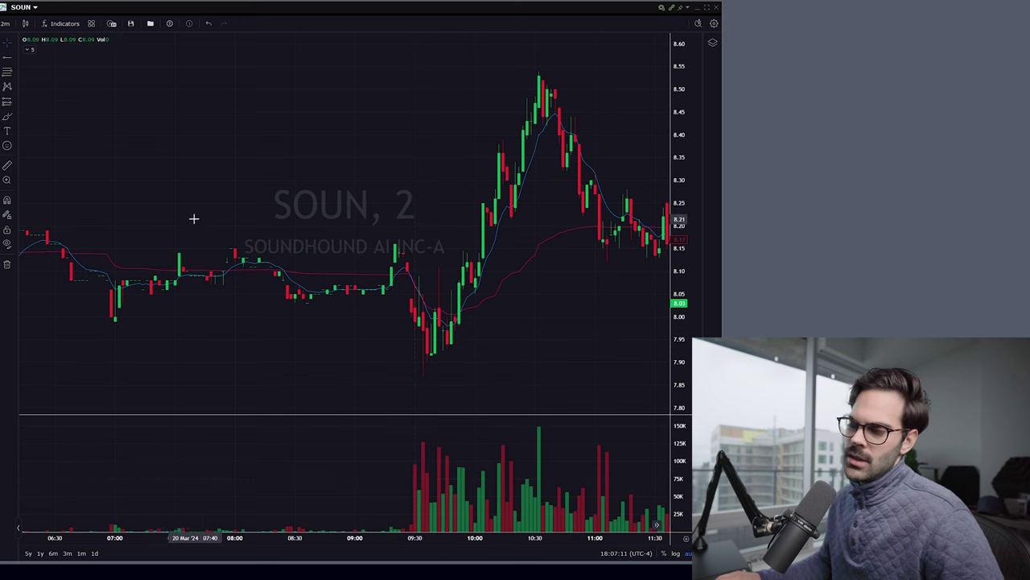
Compare the 2-minute chart with the outside-RTH data disabled and enabled again.
{"action": "scroll", "coordinate": [198, 223], "scroll_direction": "down", "scroll_amount": 4}
{"action": "scroll", "coordinate": [467, 164], "scroll_direction": "down", "scroll_amount": 4}
{"action": "left_click_drag", "start_coordinate": [469, 158], "coordinate": [405, 166]}
{"action": "scroll", "coordinate": [161, 66], "scroll_direction": "up", "scroll_amount": 2}
{"action": "left_click", "coordinate": [113, 24]}
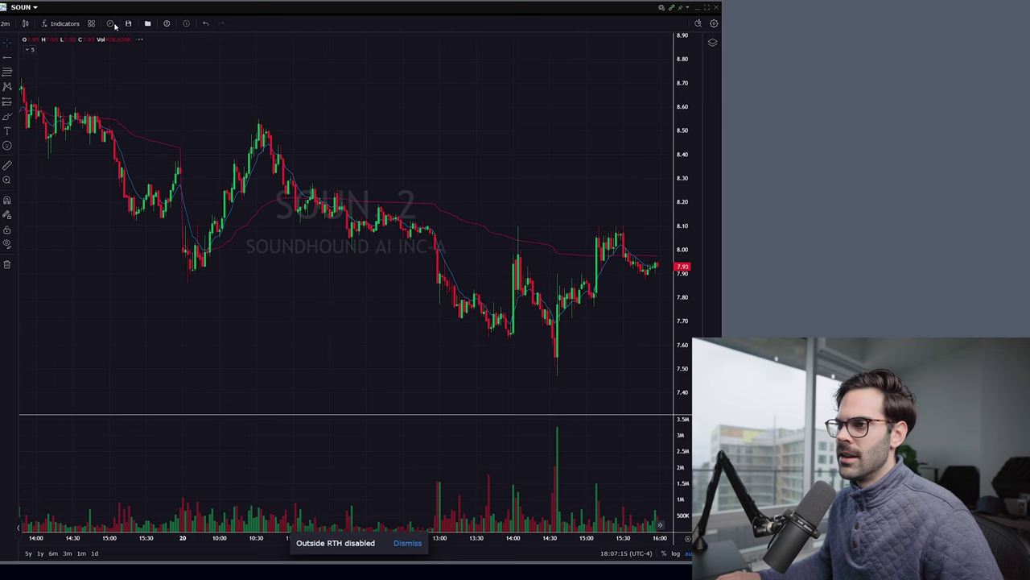
{"action": "left_click", "coordinate": [112, 25]}
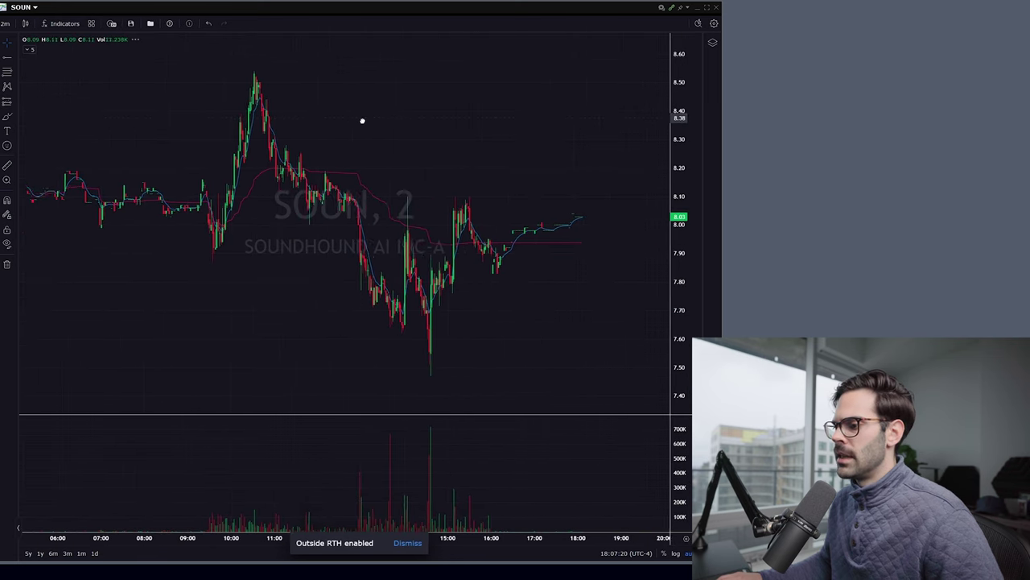
Search the indicators for "movin" and add the Moving Average to the chart.
{"action": "left_click", "coordinate": [61, 24]}
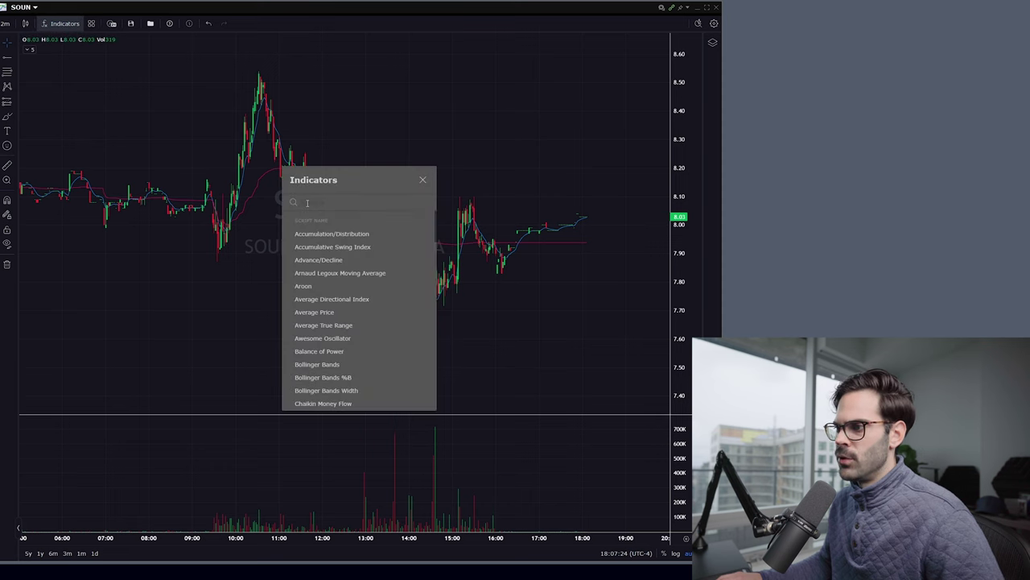
{"action": "type", "text": "movin"}
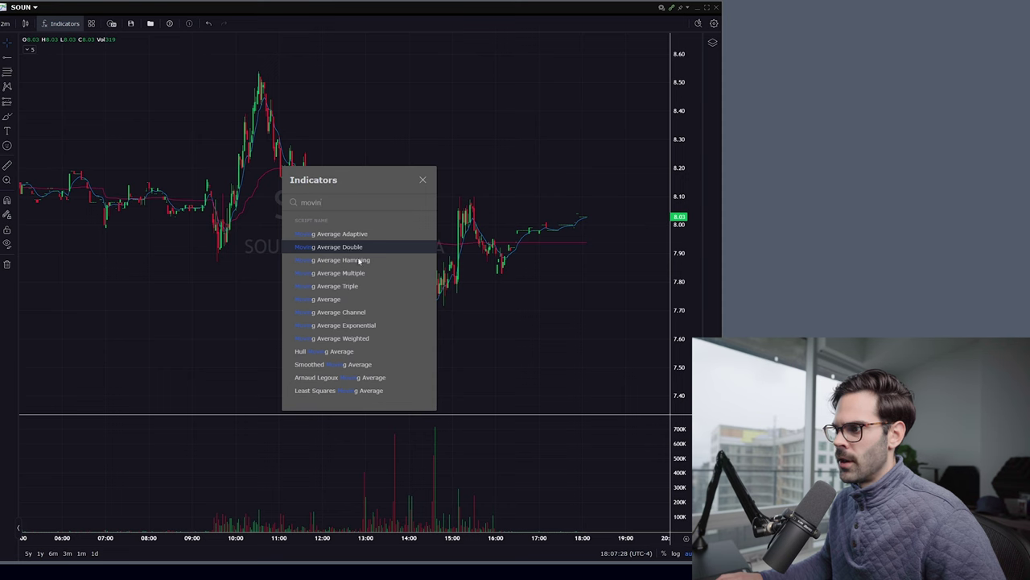
{"action": "left_click", "coordinate": [360, 299]}
{"action": "left_click_drag", "start_coordinate": [127, 103], "coordinate": [225, 110]}
Expand the indicator legend, switch to the 1-day interval, and remove the MA 9 indicator.
{"action": "left_click", "coordinate": [28, 50]}
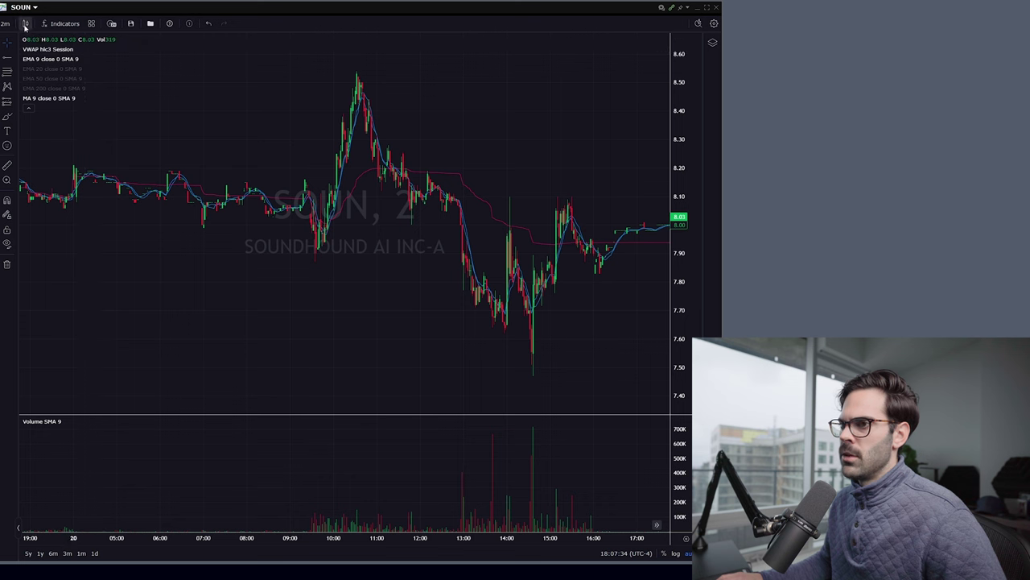
{"action": "left_click", "coordinate": [11, 27]}
{"action": "left_click", "coordinate": [28, 270]}
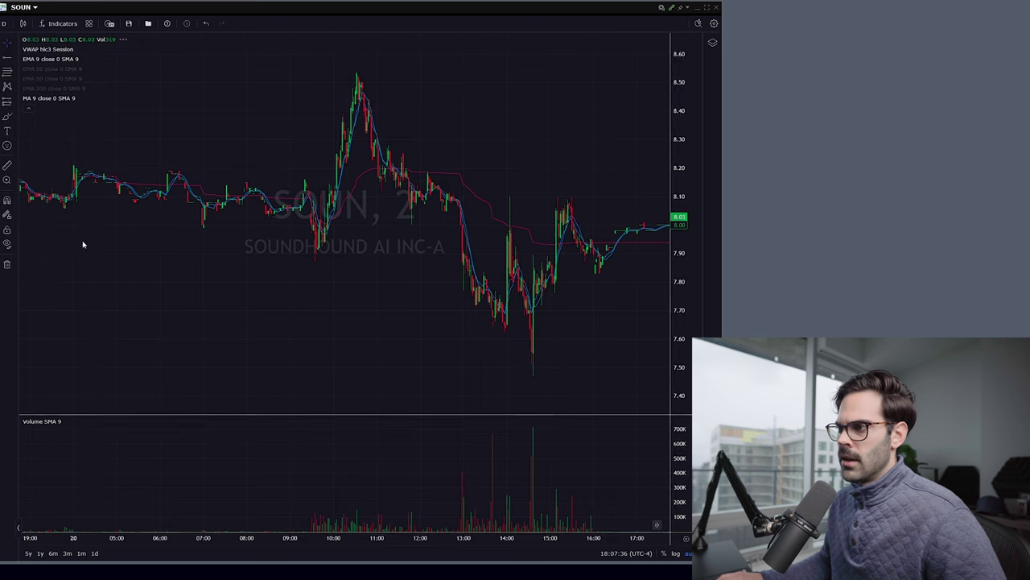
{"action": "scroll", "coordinate": [421, 256], "scroll_direction": "up", "scroll_amount": 5}
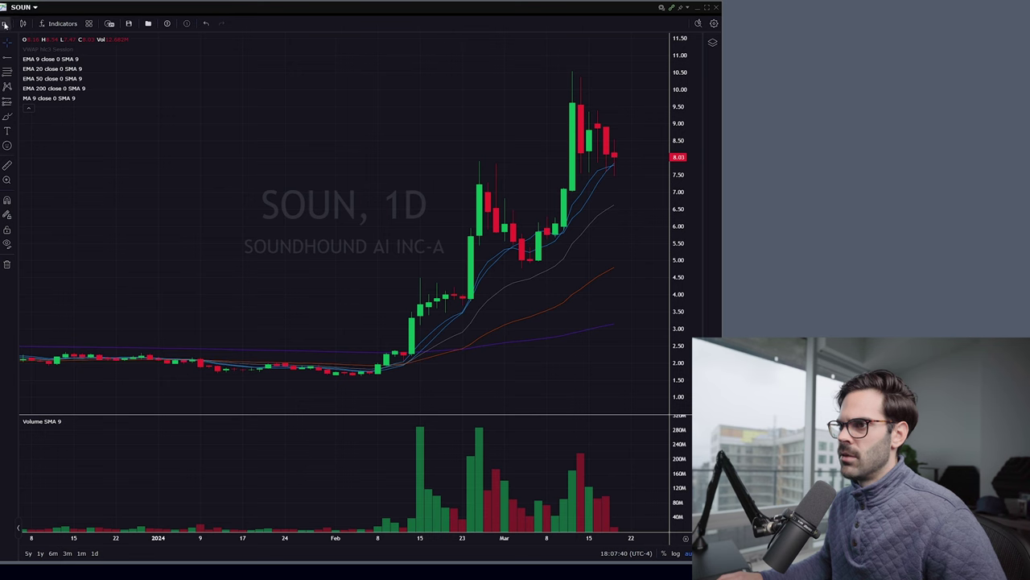
{"action": "left_click", "coordinate": [82, 100]}
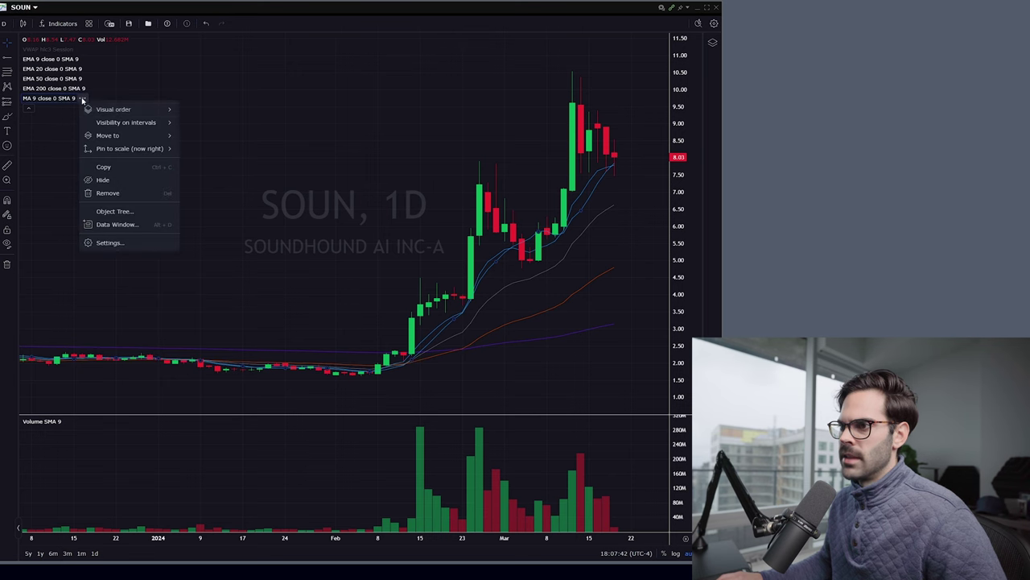
{"action": "left_click", "coordinate": [113, 194]}
Check which indicators are displayed on the 15-minute interval, and return to the 1-day interval.
{"action": "left_click", "coordinate": [5, 22]}
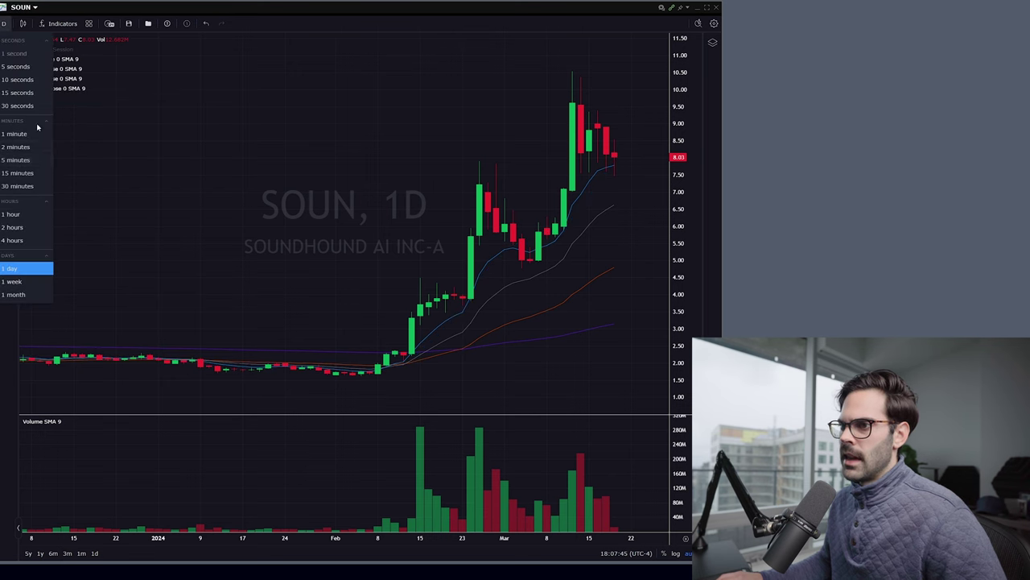
{"action": "left_click", "coordinate": [24, 172]}
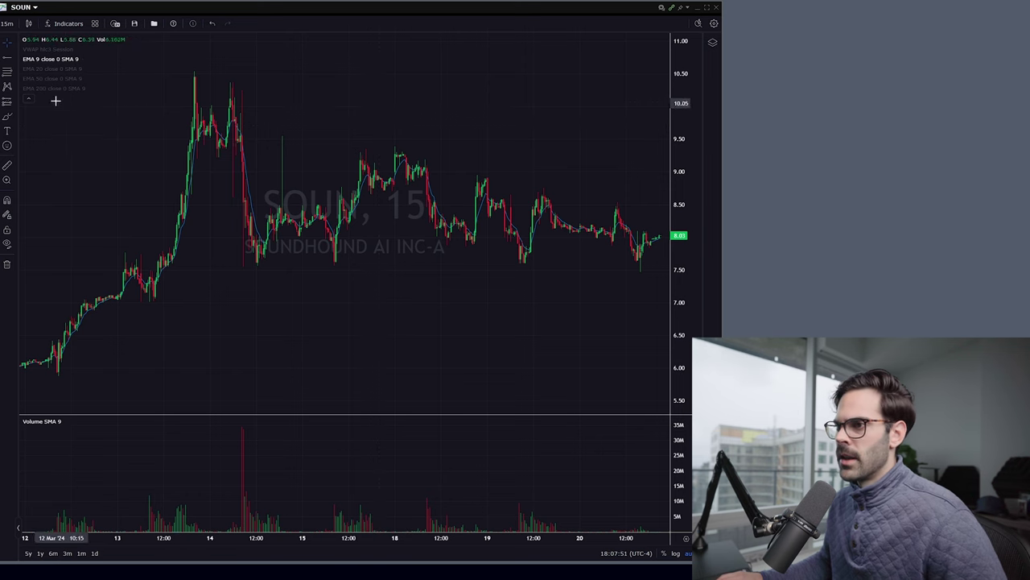
{"action": "left_click", "coordinate": [8, 23]}
{"action": "left_click", "coordinate": [21, 268]}
{"action": "scroll", "coordinate": [402, 147], "scroll_direction": "up", "scroll_amount": 6}
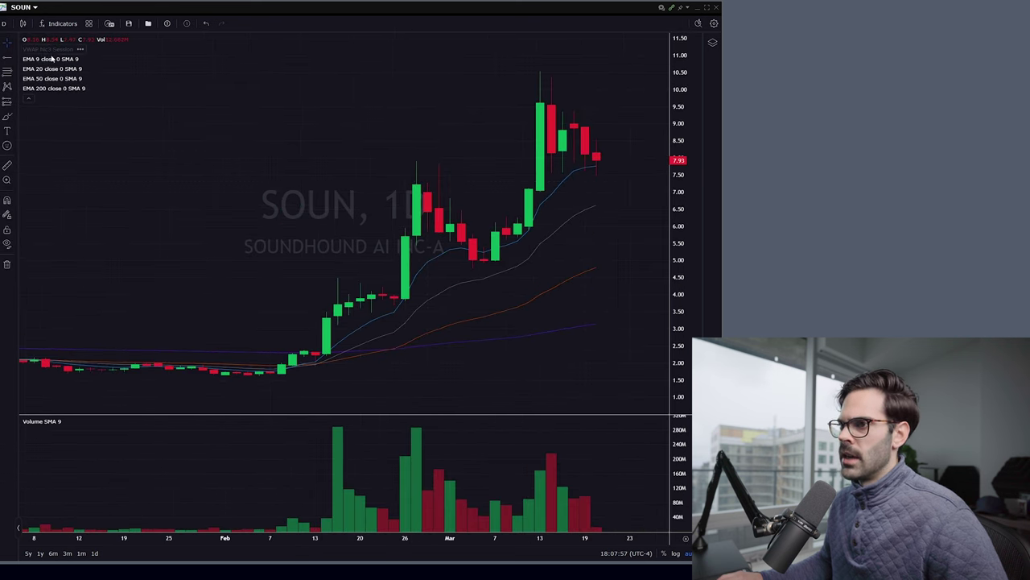
View the interval visibility settings of the EMA 9 and close them unchanged.
{"action": "left_click", "coordinate": [87, 60]}
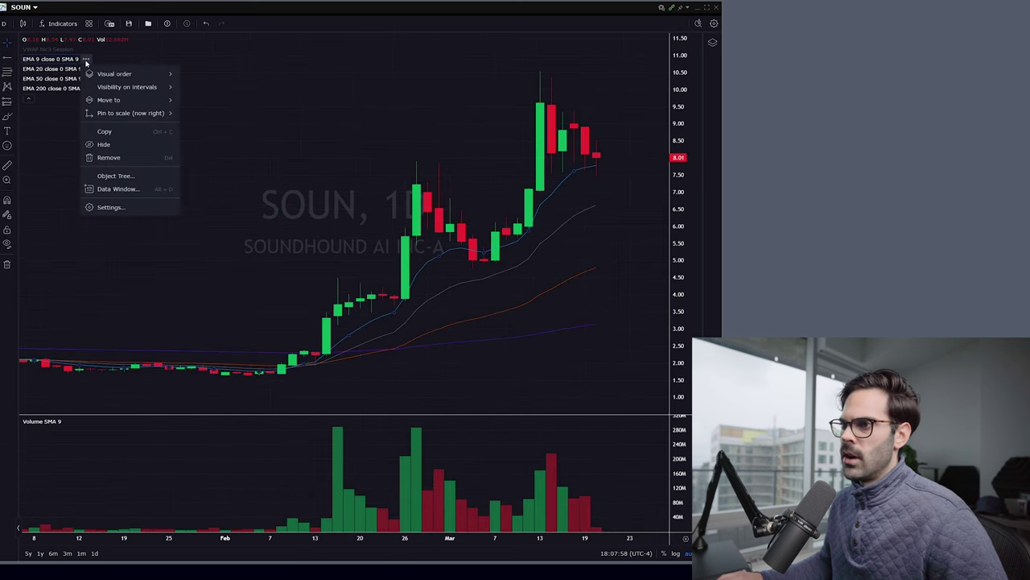
{"action": "left_click", "coordinate": [109, 206]}
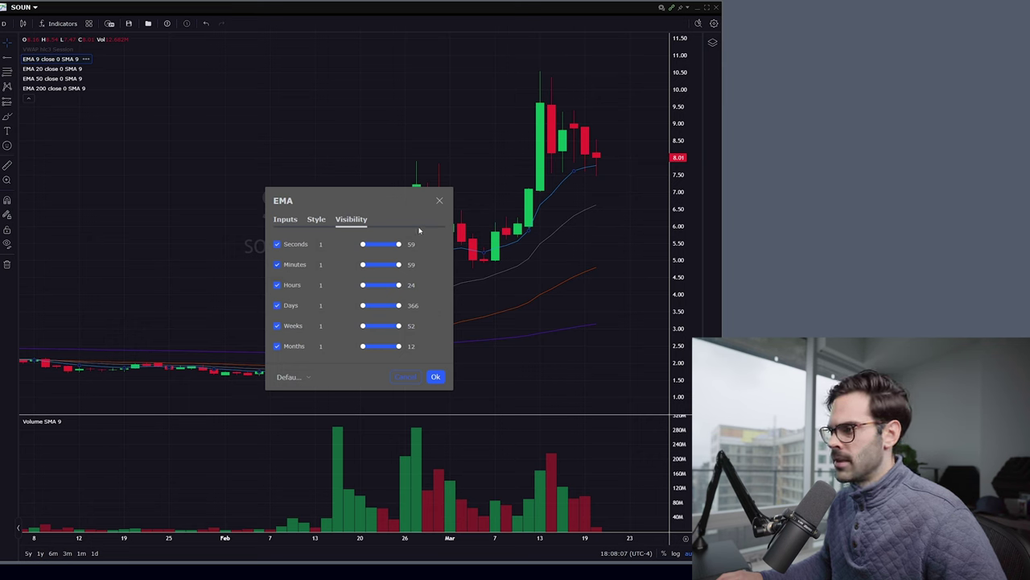
{"action": "left_click", "coordinate": [439, 201]}
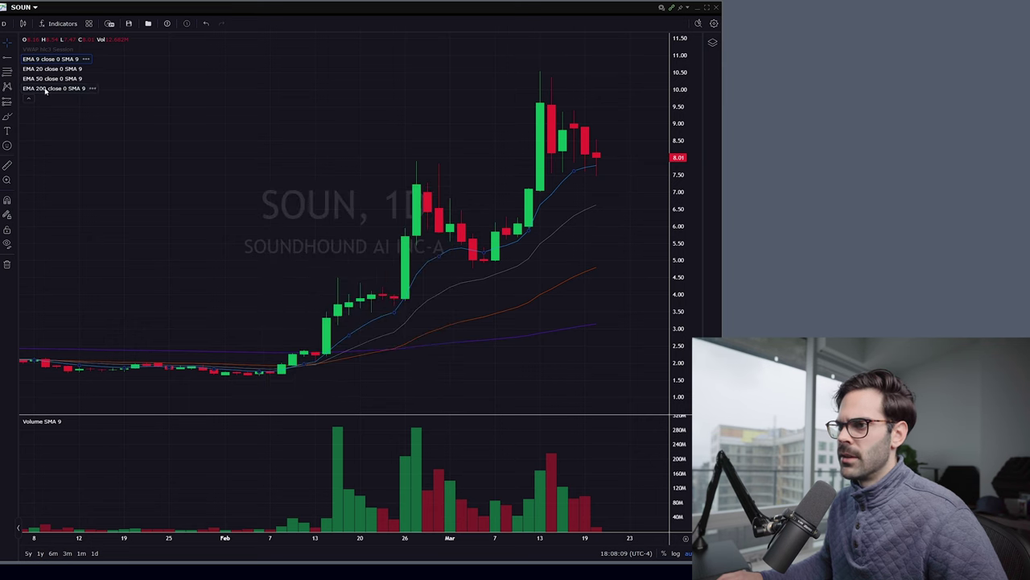
Open the EMA 200 settings and view its style and interval visibility options.
{"action": "left_click", "coordinate": [92, 89]}
{"action": "left_click", "coordinate": [114, 237]}
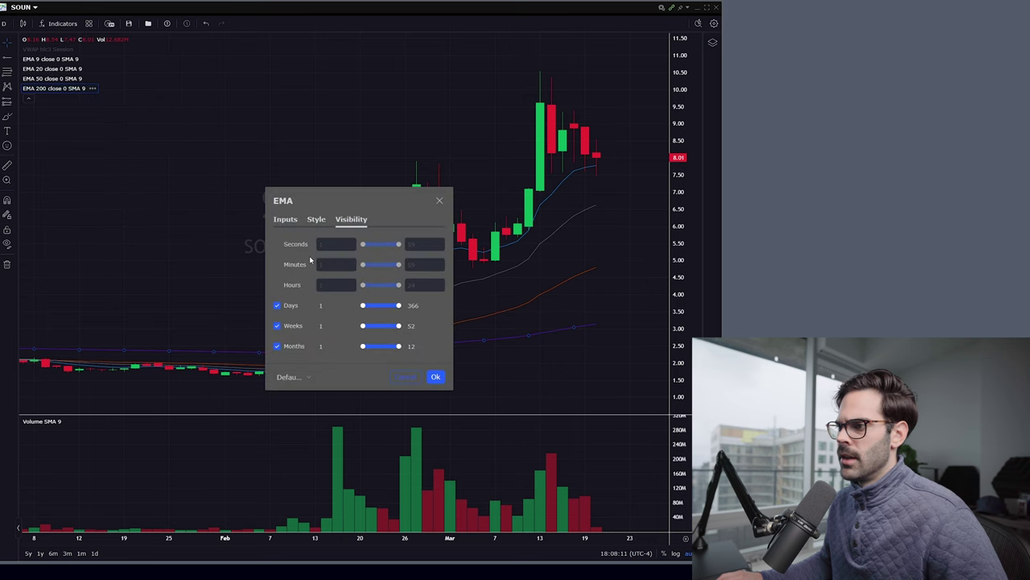
{"action": "left_click", "coordinate": [317, 219]}
{"action": "left_click", "coordinate": [344, 219]}
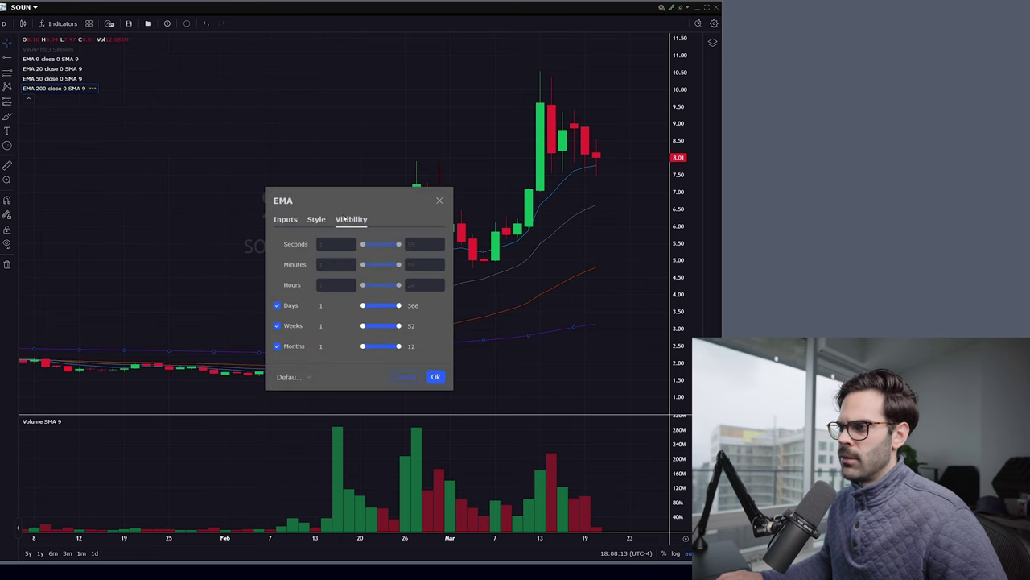
Turn the EMA 200's visibility on for seconds, minutes and hours, turn all three off again, and accept the settings.
{"action": "left_click", "coordinate": [277, 244]}
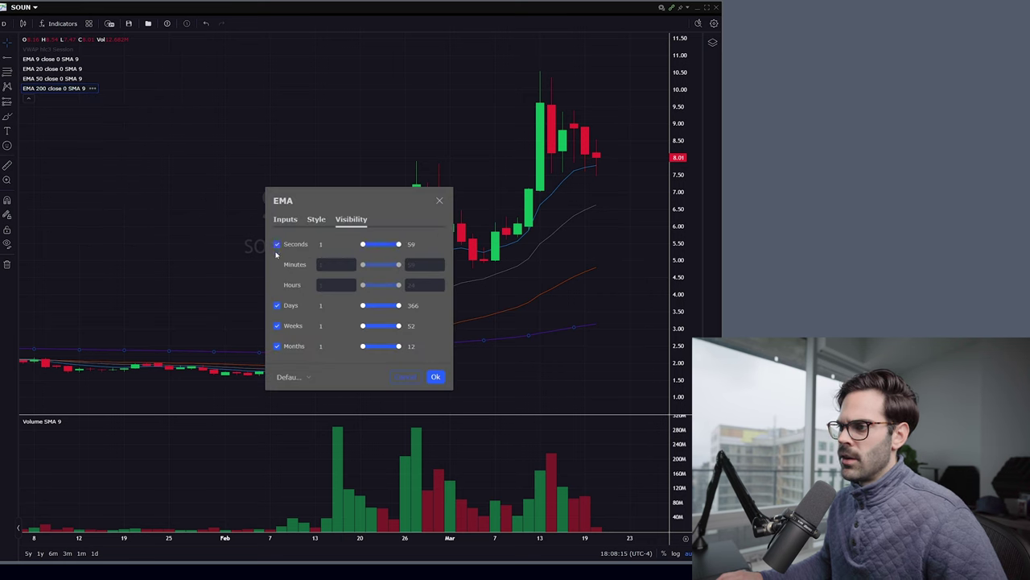
{"action": "left_click", "coordinate": [277, 264]}
{"action": "left_click", "coordinate": [277, 285]}
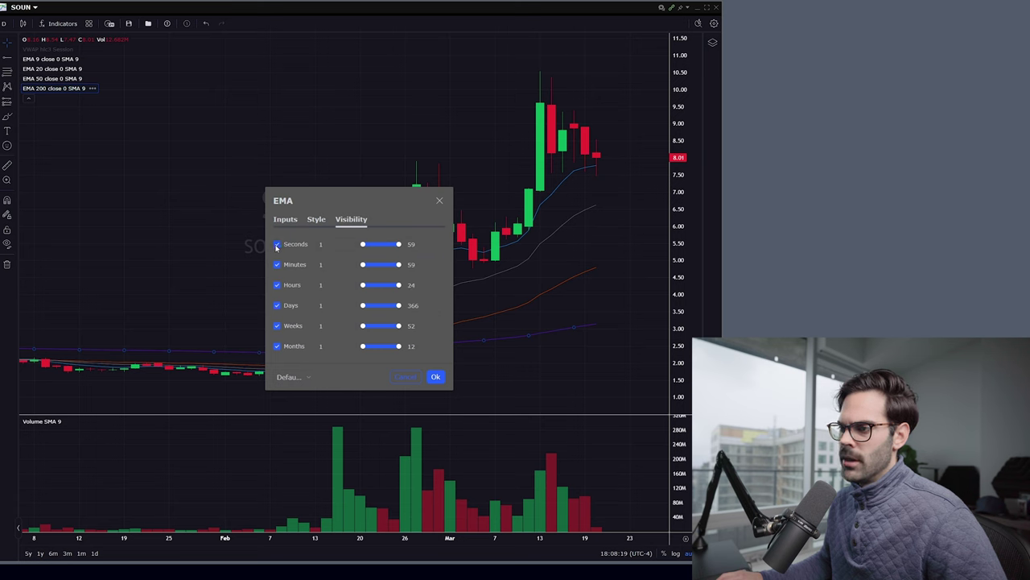
{"action": "left_click", "coordinate": [277, 264]}
{"action": "left_click", "coordinate": [277, 244]}
{"action": "left_click", "coordinate": [277, 285]}
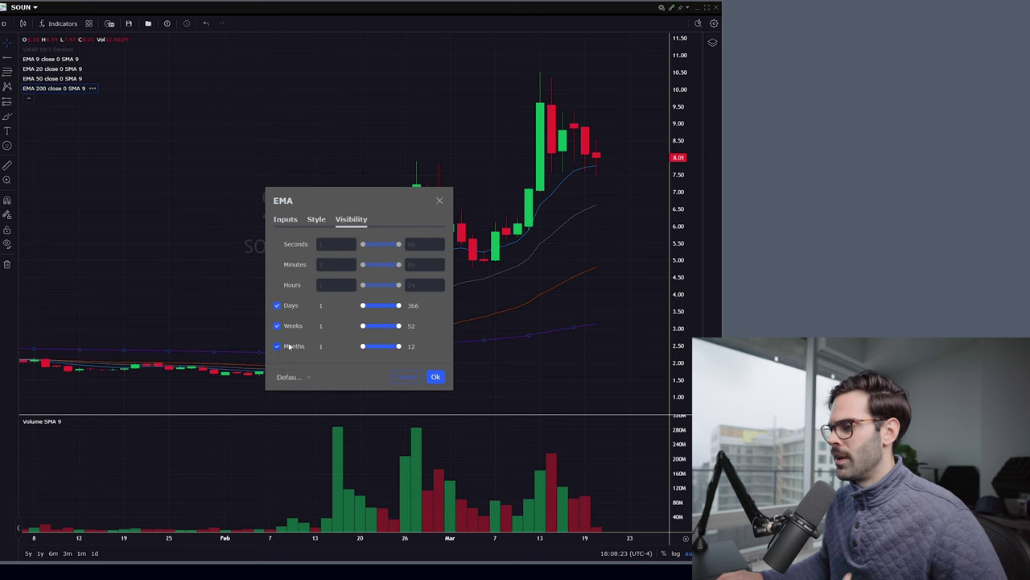
{"action": "left_click", "coordinate": [436, 377]}
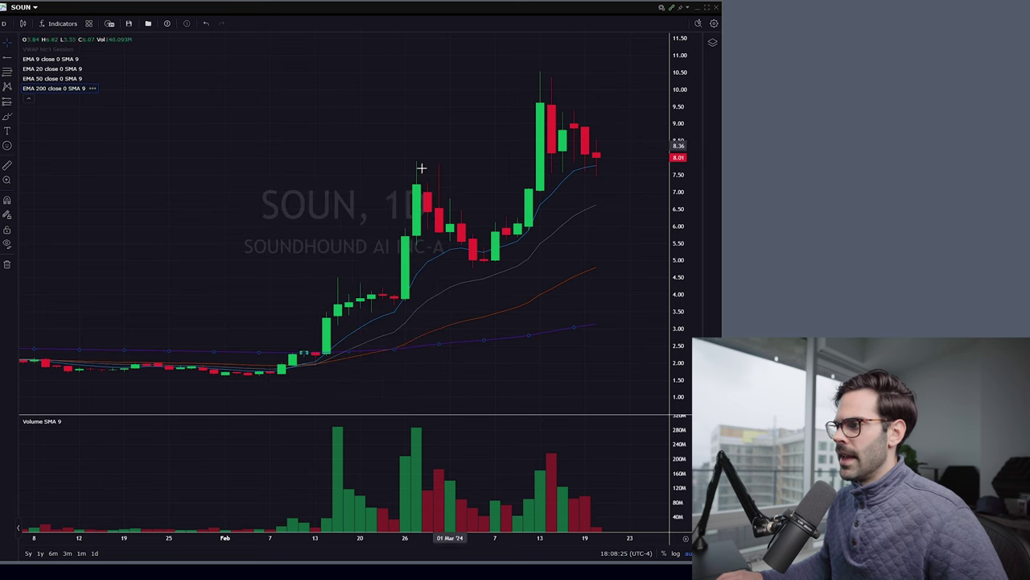
Switch the chart to the 5-minute interval and check which indicators are displayed over several days.
{"action": "left_click", "coordinate": [6, 23]}
{"action": "left_click", "coordinate": [16, 160]}
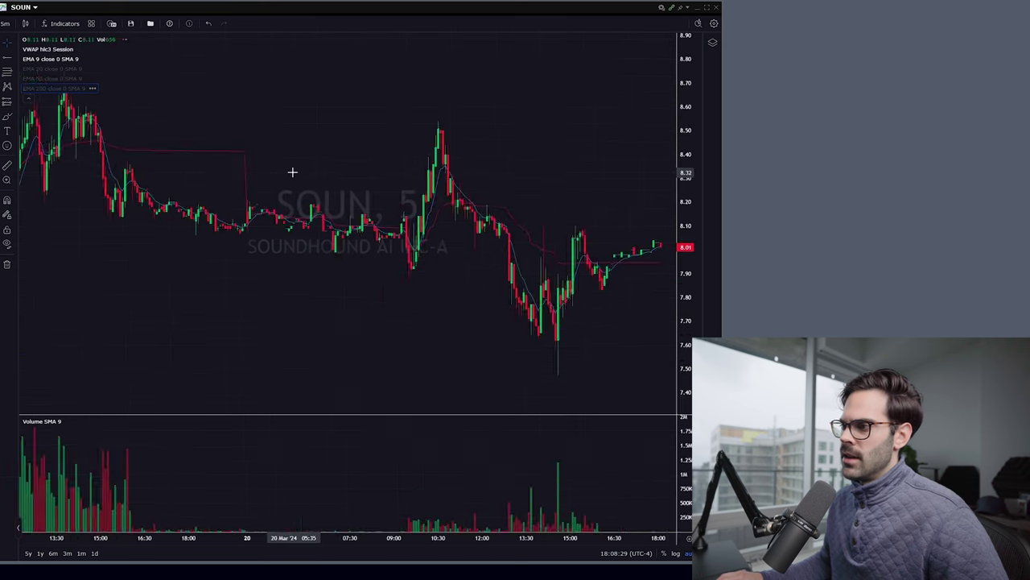
{"action": "scroll", "coordinate": [292, 172], "scroll_direction": "down", "scroll_amount": 3}
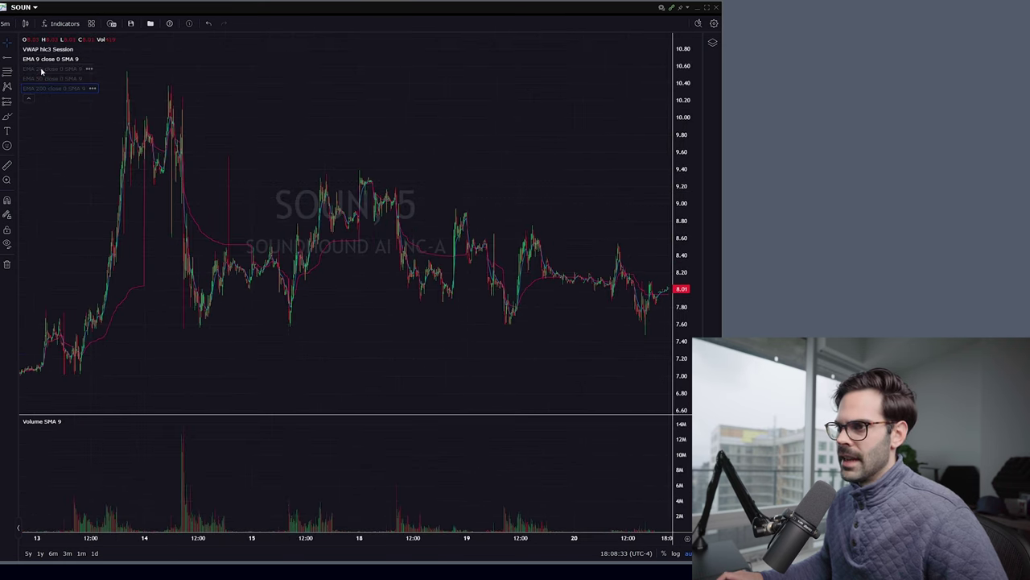
Change the VWAP line color to dark purple in its style settings and close them.
{"action": "left_click", "coordinate": [80, 49]}
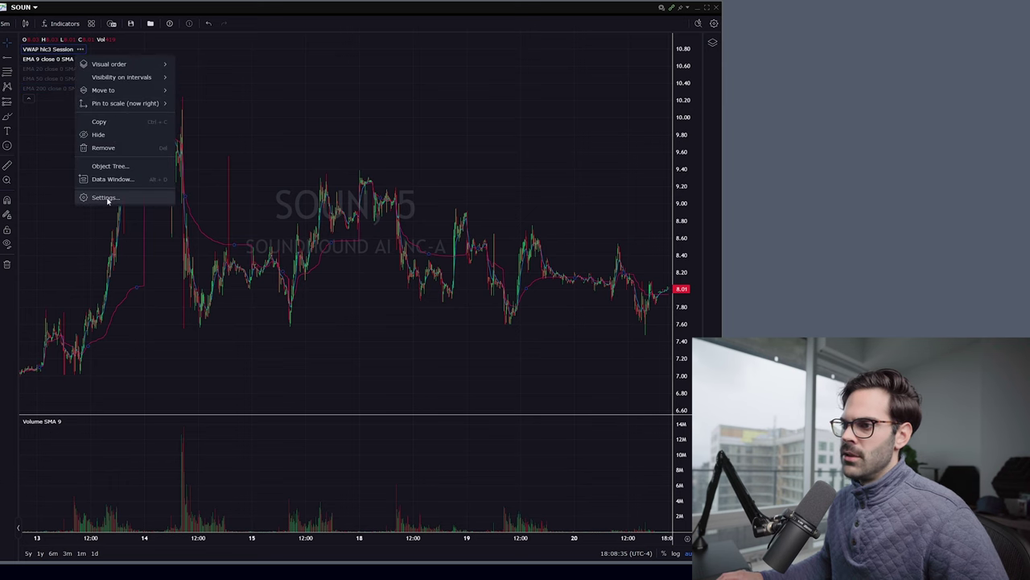
{"action": "left_click", "coordinate": [106, 197]}
{"action": "left_click", "coordinate": [316, 220]}
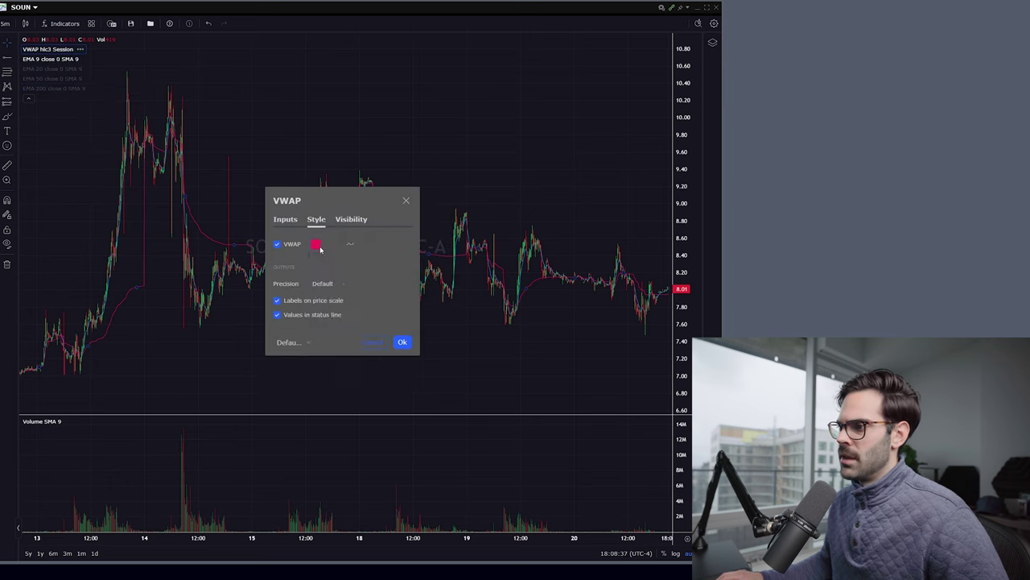
{"action": "left_click", "coordinate": [316, 244]}
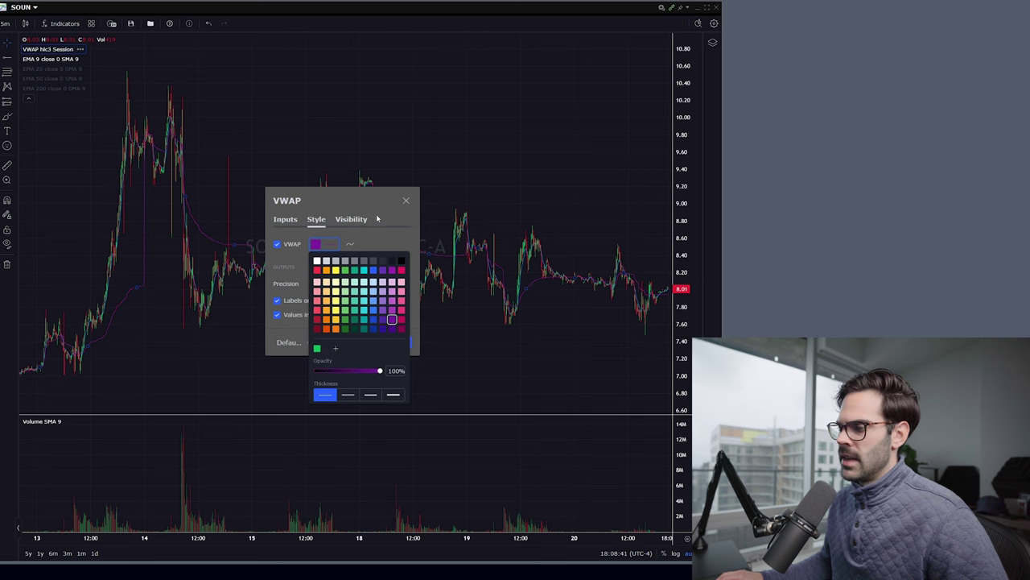
{"action": "key", "text": "Escape"}
{"action": "scroll", "coordinate": [521, 131], "scroll_direction": "up", "scroll_amount": 5}
{"action": "scroll", "coordinate": [475, 166], "scroll_direction": "up", "scroll_amount": 5}
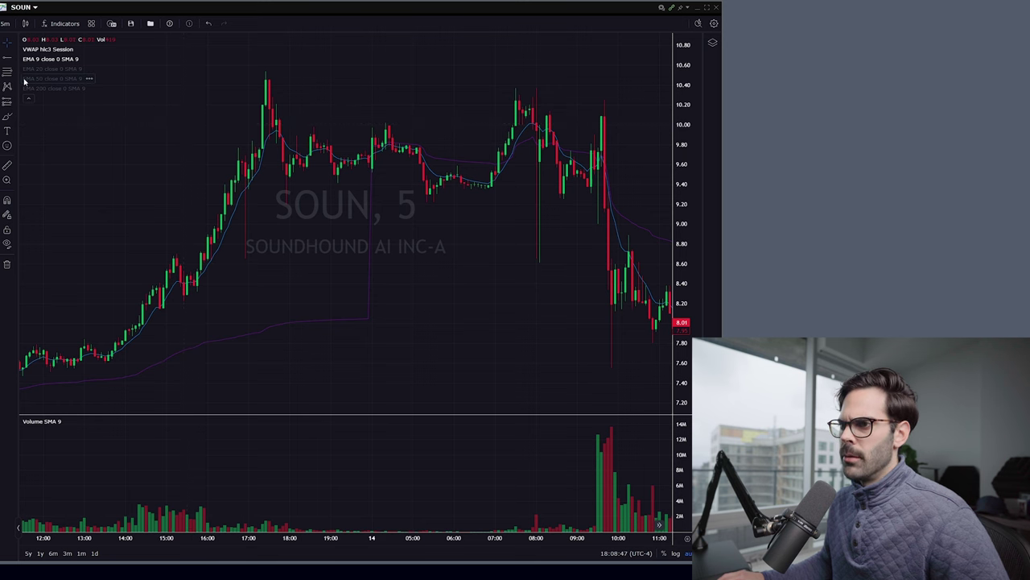
Return the chart to the 1-day interval.
{"action": "left_click", "coordinate": [5, 23]}
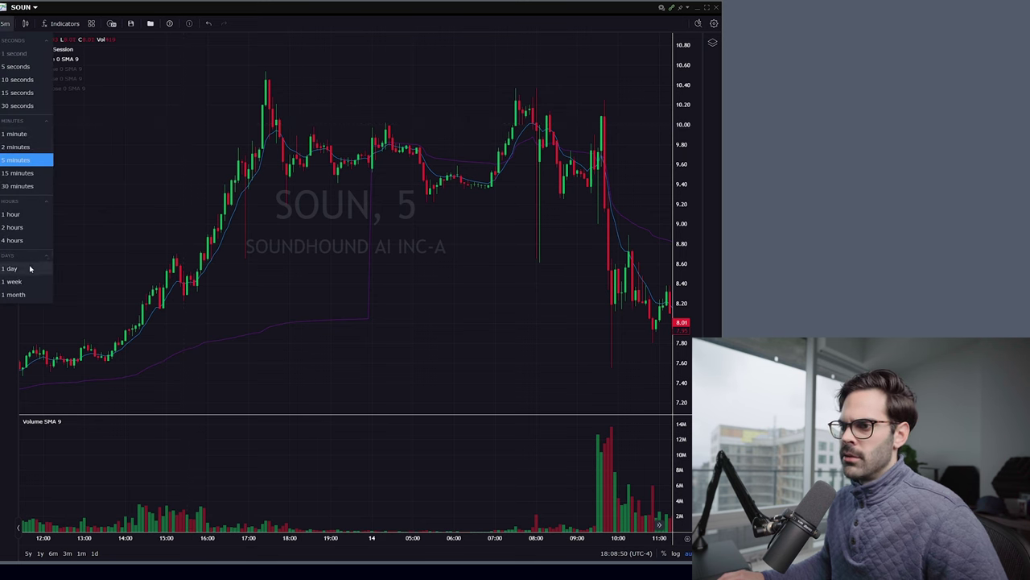
{"action": "left_click", "coordinate": [12, 268]}
{"action": "scroll", "coordinate": [515, 129], "scroll_direction": "up", "scroll_amount": 5}
{"action": "scroll", "coordinate": [253, 185], "scroll_direction": "up", "scroll_amount": 3}
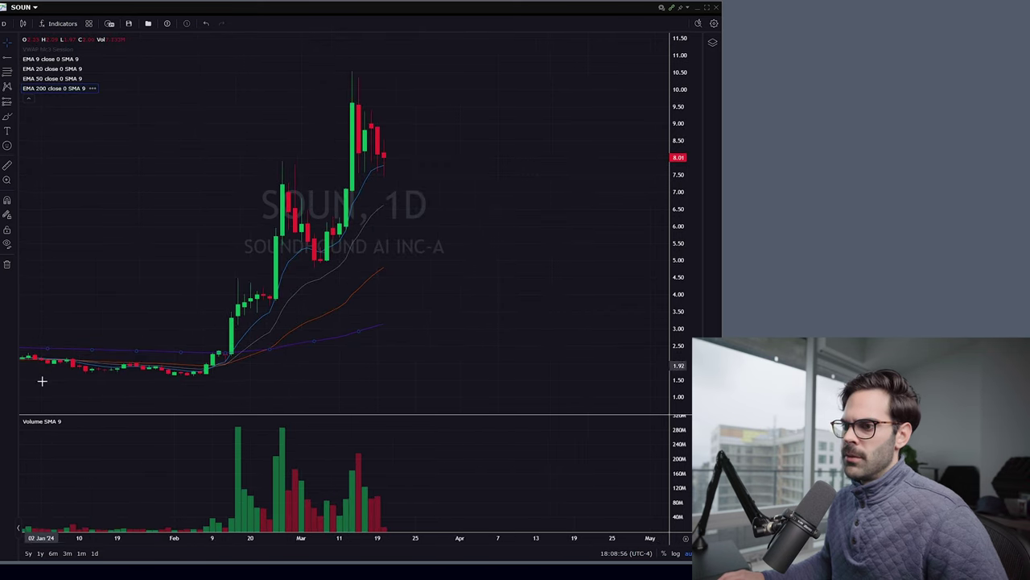
Move the Volume indicator into the existing price pane above and compress the price scale so the candles clear the volume bars.
{"action": "left_click", "coordinate": [68, 422]}
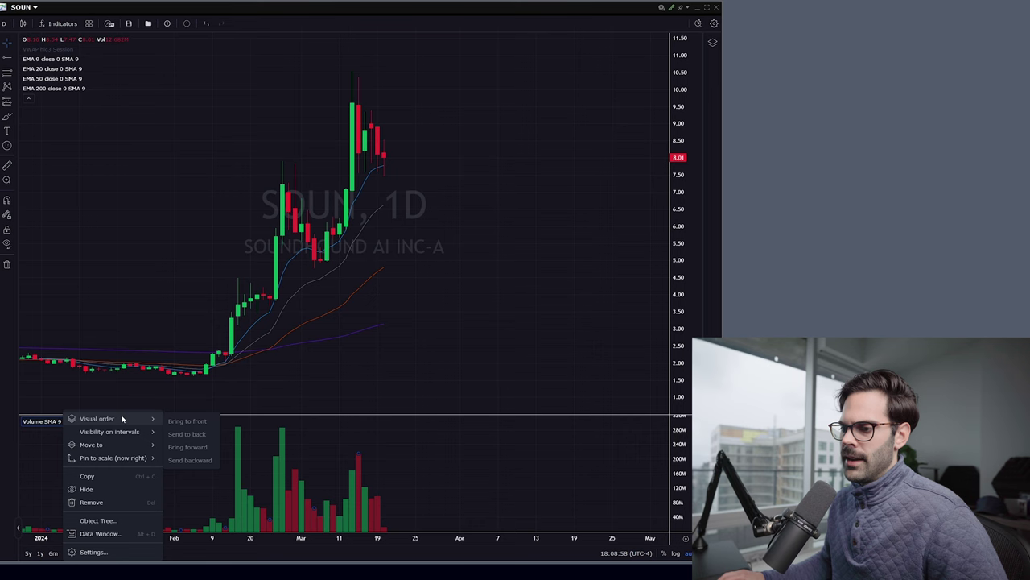
{"action": "mouse_move", "coordinate": [136, 448]}
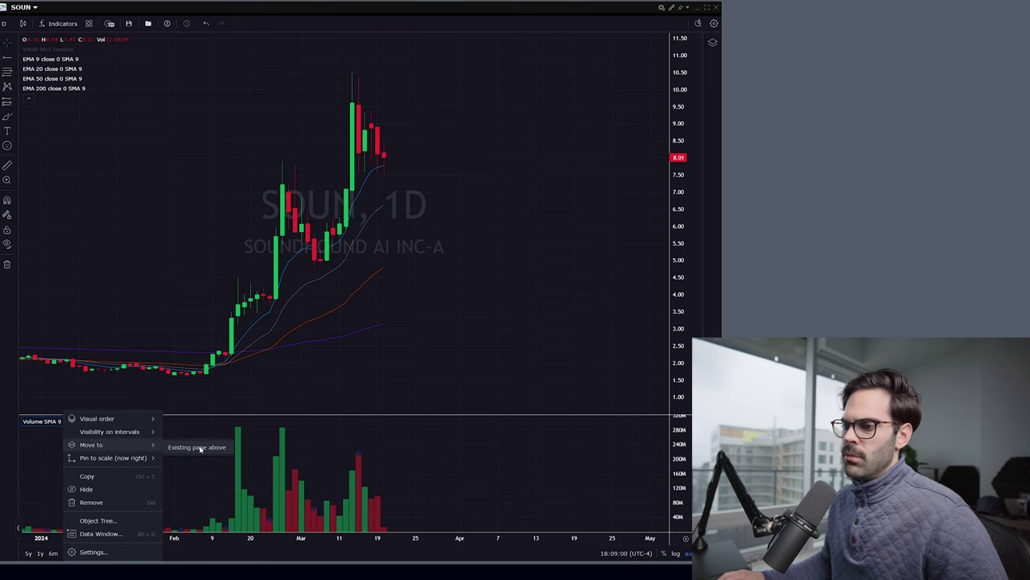
{"action": "left_click", "coordinate": [200, 449]}
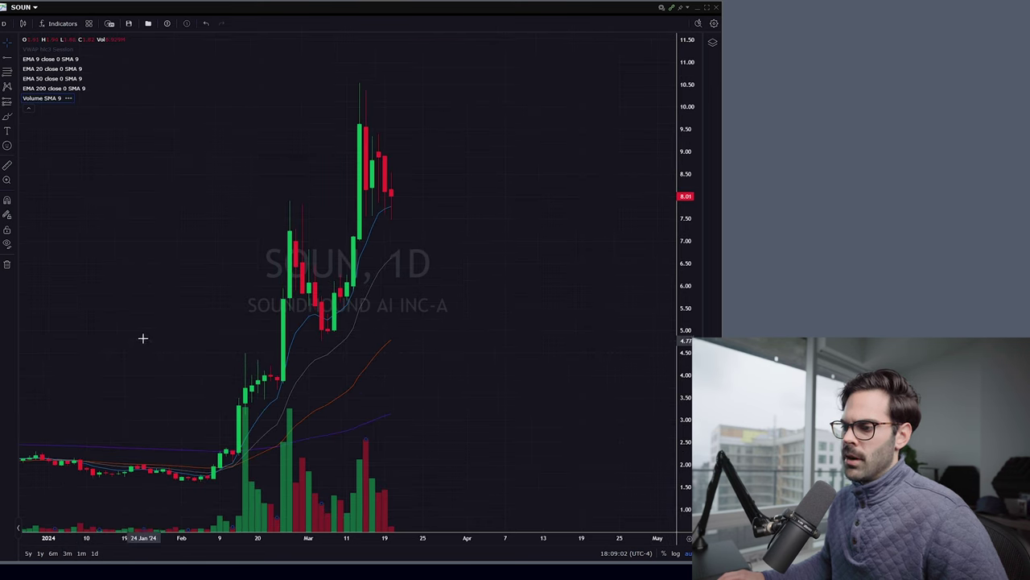
{"action": "scroll", "coordinate": [338, 265], "scroll_direction": "up", "scroll_amount": 3}
{"action": "left_click_drag", "start_coordinate": [687, 115], "coordinate": [263, 457]}
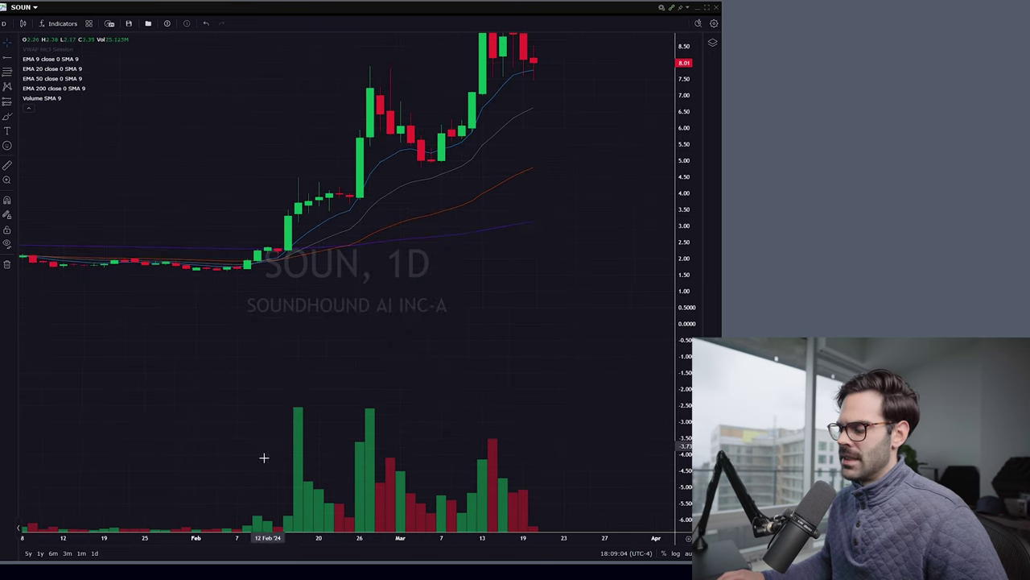
Move the Volume indicator to a new pane below the price chart and reduce that pane's height.
{"action": "left_click", "coordinate": [70, 99]}
{"action": "mouse_move", "coordinate": [93, 135]}
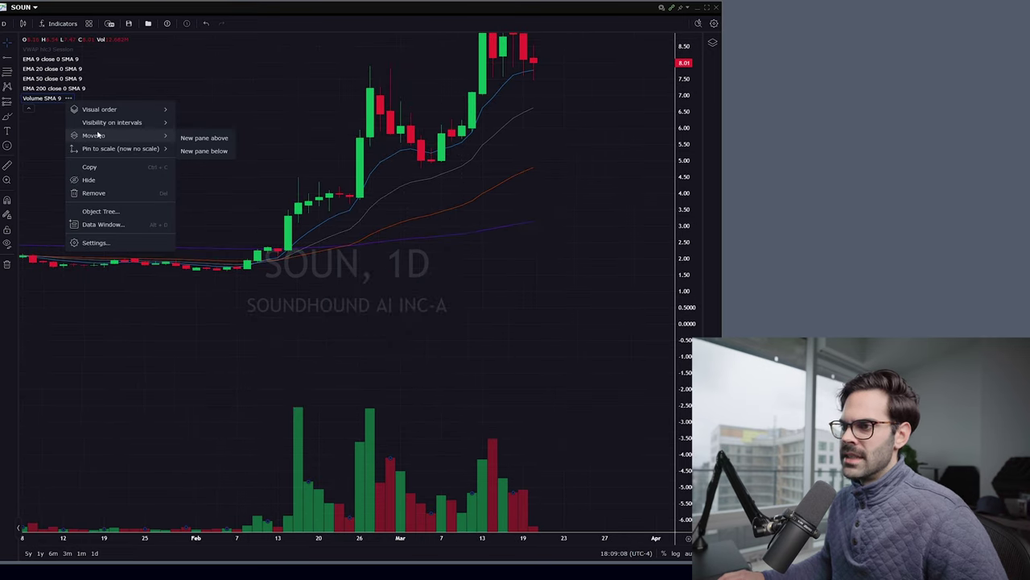
{"action": "left_click", "coordinate": [217, 152]}
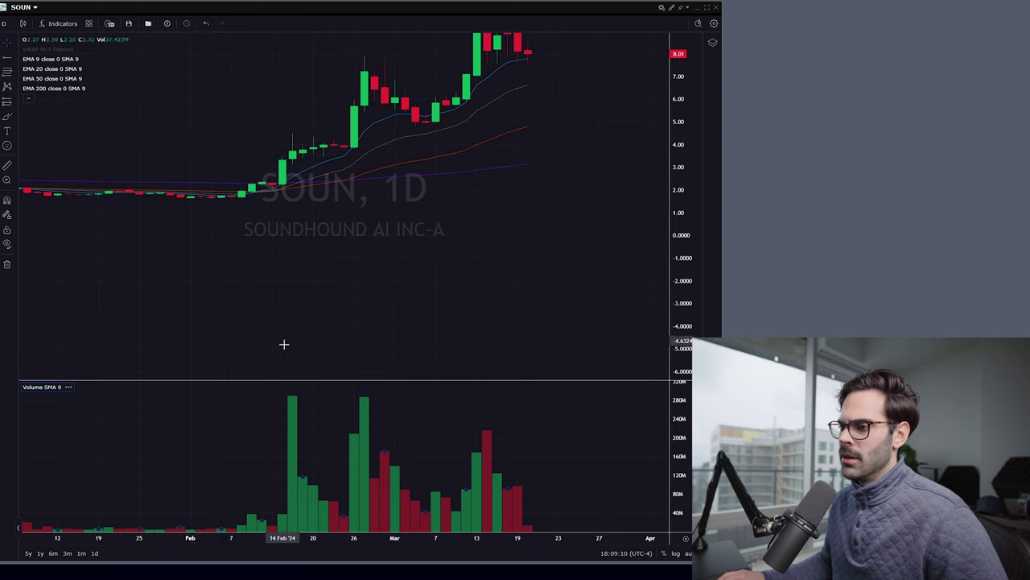
{"action": "left_click_drag", "start_coordinate": [275, 406], "coordinate": [274, 422]}
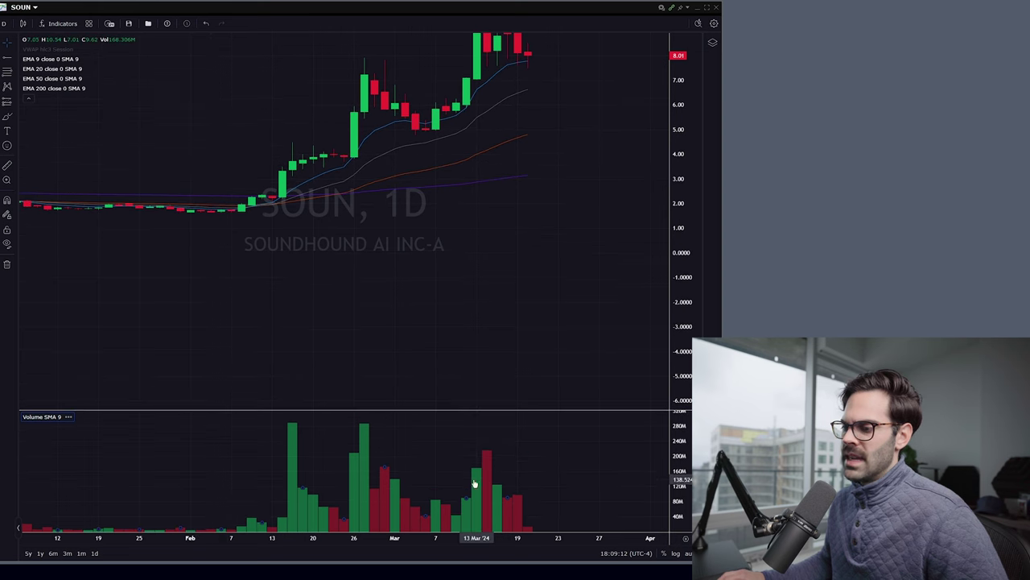
Reset the price scale so the candles fit the price pane automatically.
{"action": "scroll", "coordinate": [371, 352], "scroll_direction": "down", "scroll_amount": 3}
{"action": "scroll", "coordinate": [364, 328], "scroll_direction": "up", "scroll_amount": 2}
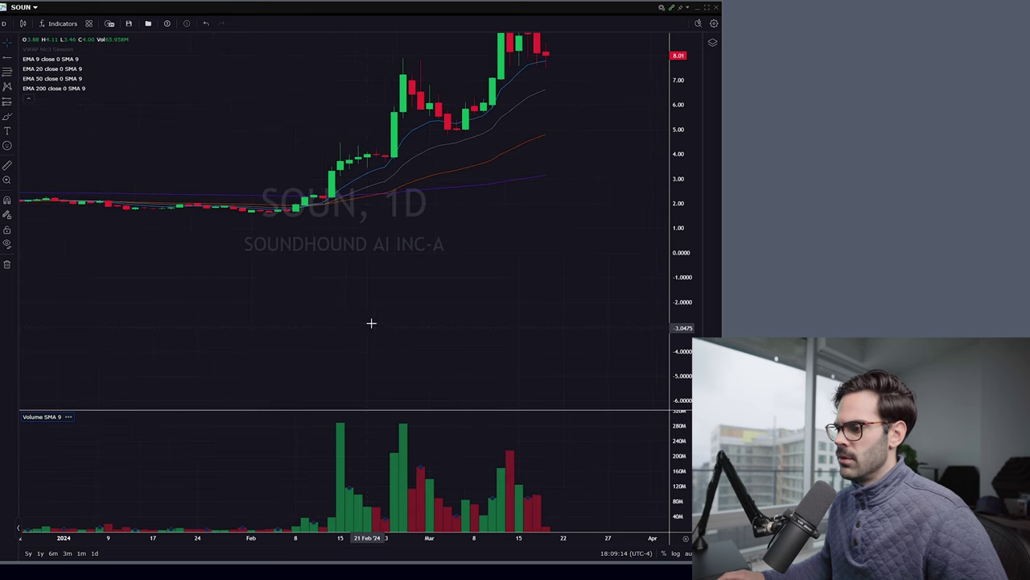
{"action": "double_click", "coordinate": [678, 150]}
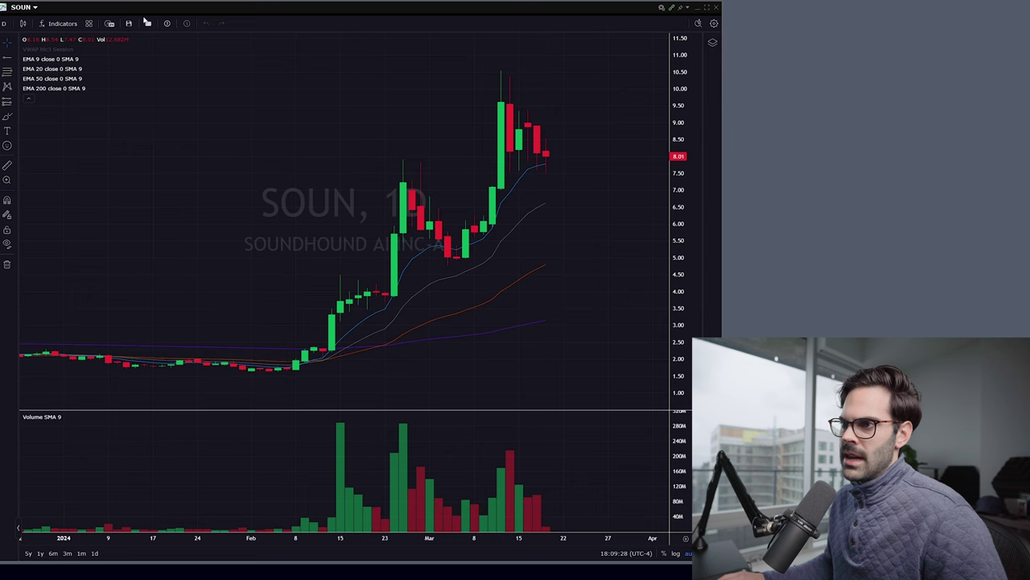
Save the current indicator set as an indicator template named EMA DAILY.
{"action": "left_click", "coordinate": [87, 25]}
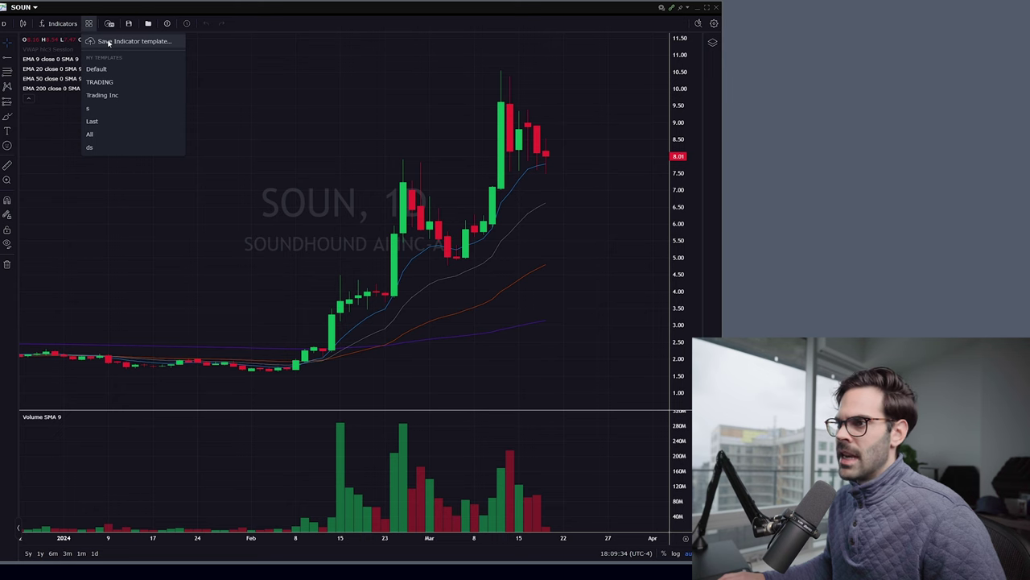
{"action": "left_click", "coordinate": [108, 41]}
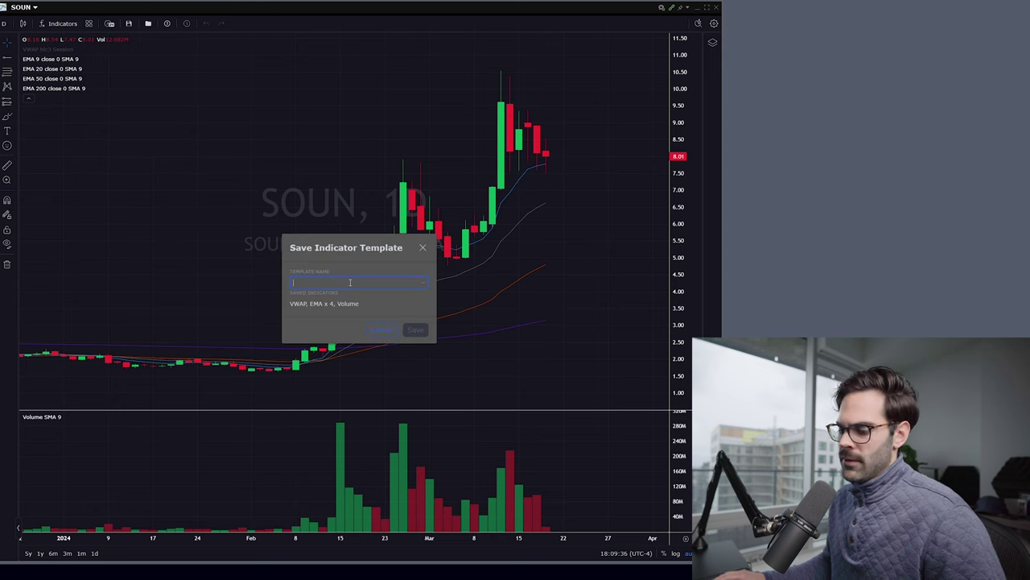
{"action": "type", "text": "EMA DAILY"}
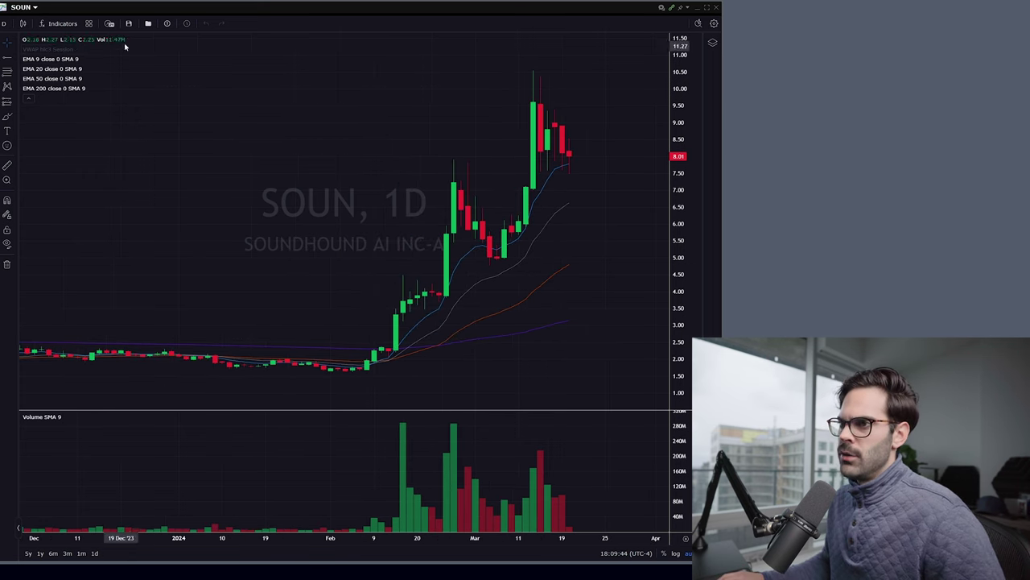
Remove the EMA 200 and EMA 50 indicators from the chart.
{"action": "left_click", "coordinate": [92, 89]}
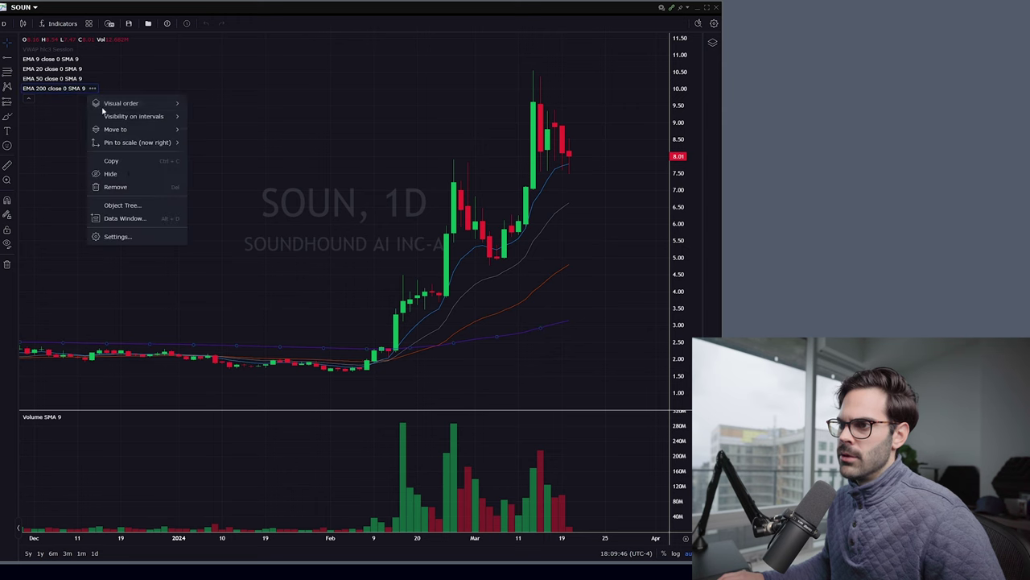
{"action": "key", "text": "Escape"}
{"action": "left_click", "coordinate": [92, 89]}
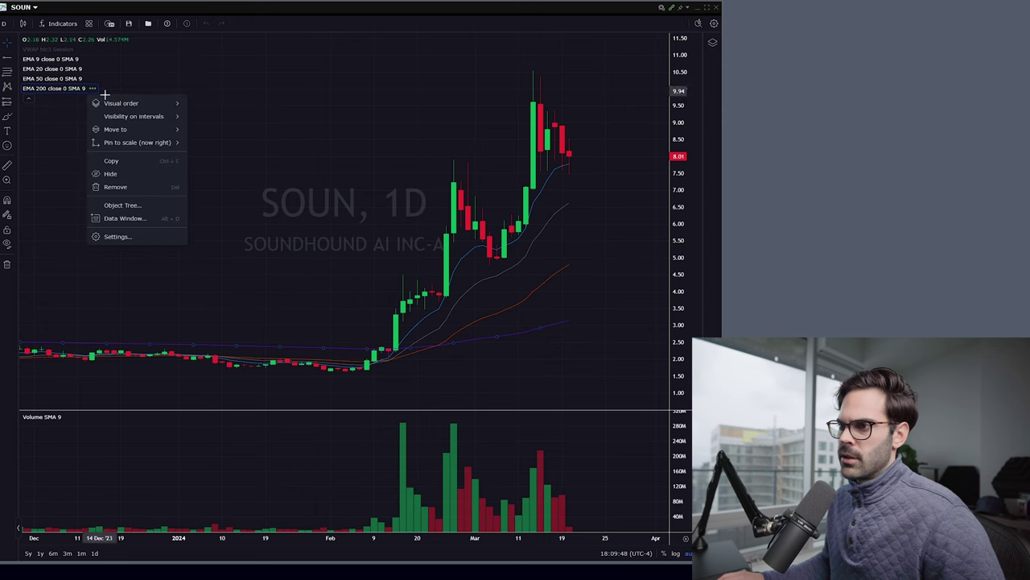
{"action": "left_click", "coordinate": [105, 186]}
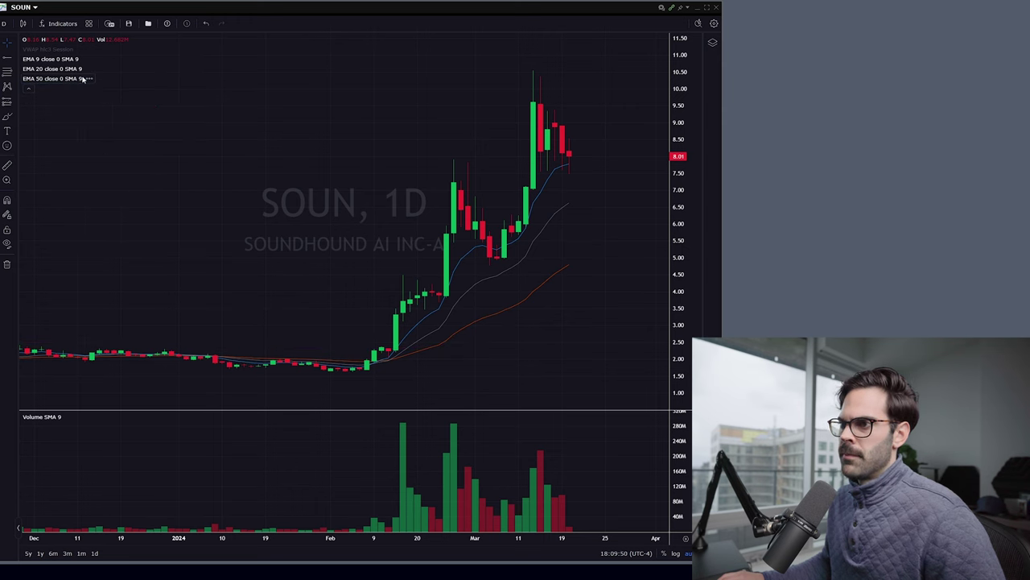
{"action": "left_click", "coordinate": [87, 79]}
{"action": "left_click", "coordinate": [122, 177]}
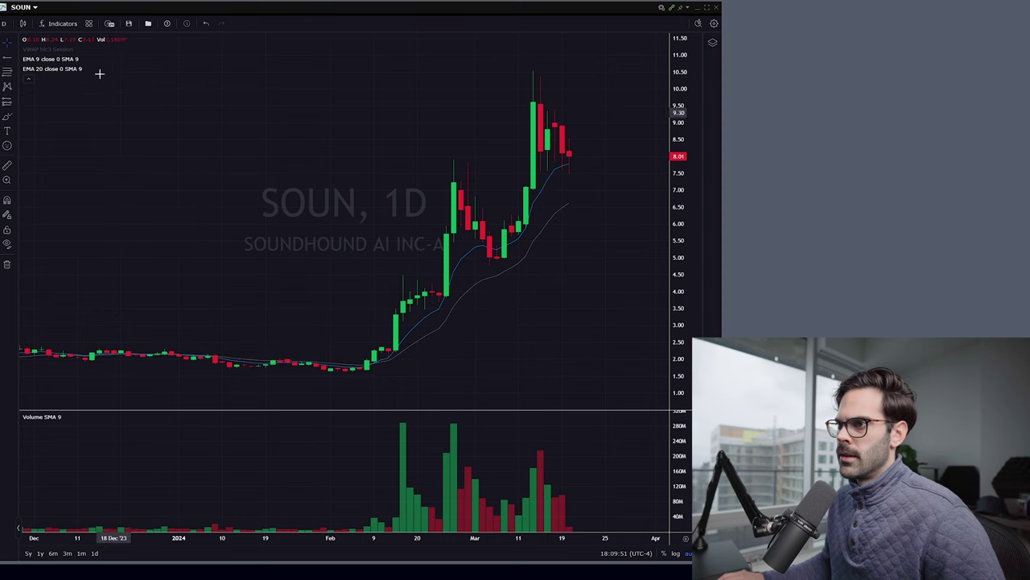
Apply the saved EMA DAILY indicator template to the chart.
{"action": "left_click", "coordinate": [89, 23]}
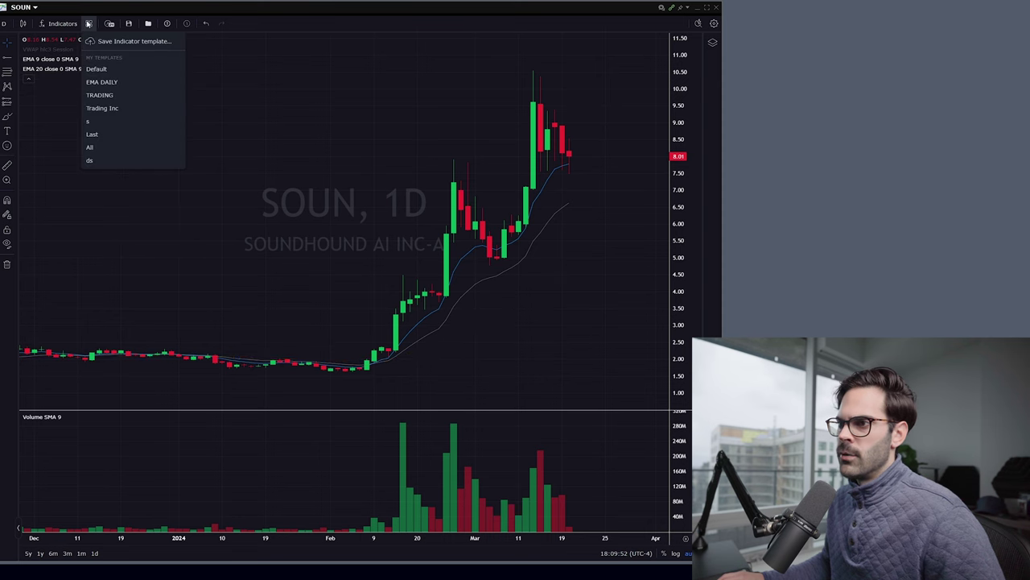
{"action": "left_click", "coordinate": [121, 81]}
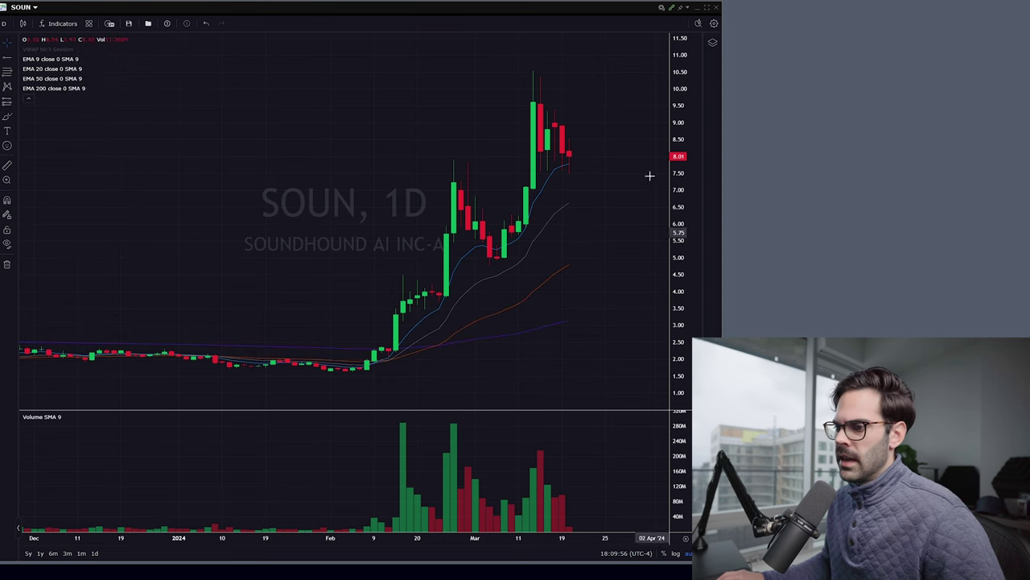